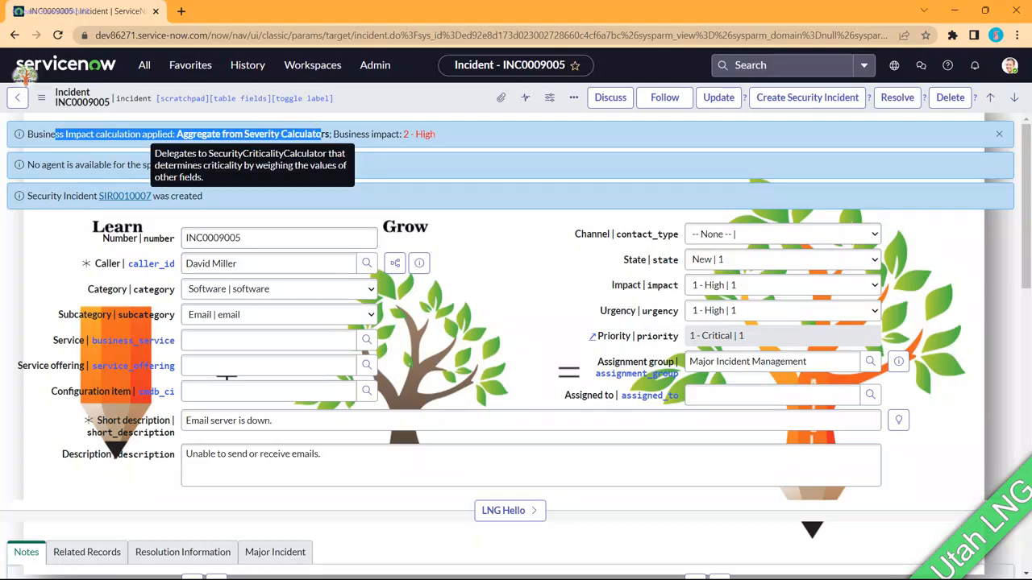
Check the applied business impact, then open the security incident created from this incident and examine its risk score.
{"action": "left_click_drag", "start_coordinate": [435, 133], "coordinate": [396, 134]}
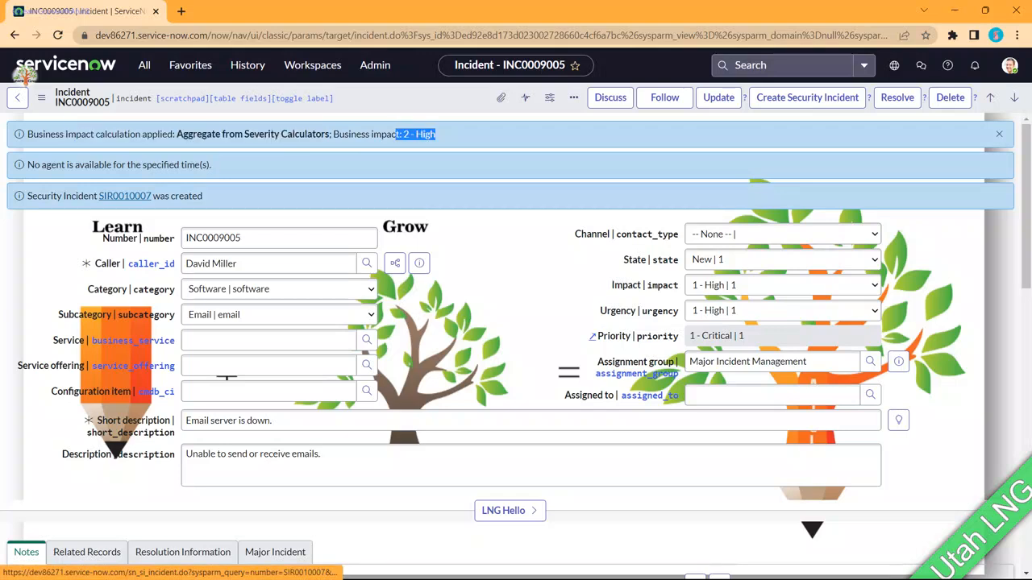
{"action": "left_click", "coordinate": [125, 196]}
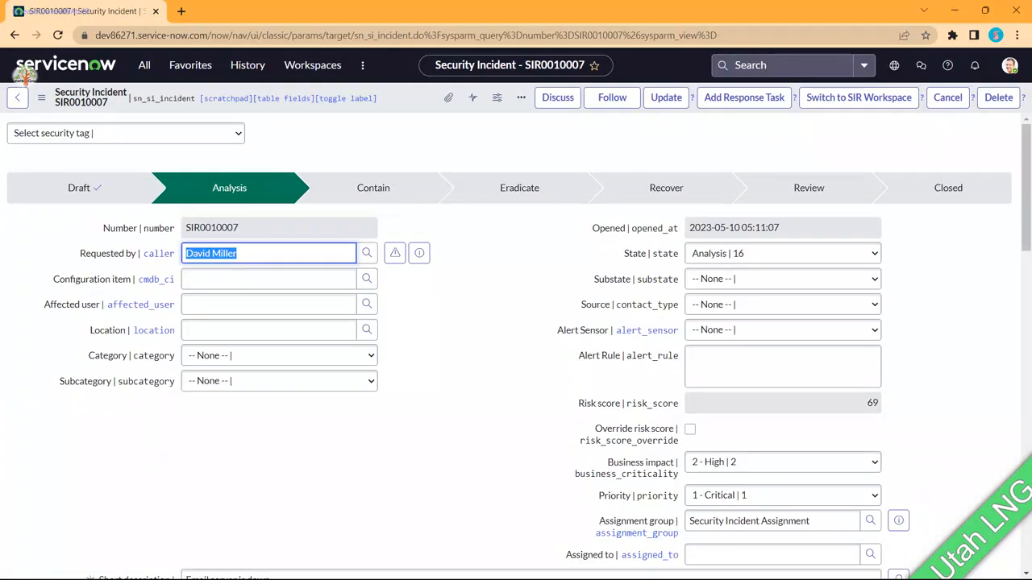
{"action": "scroll", "coordinate": [516, 347], "scroll_direction": "down", "scroll_amount": 2}
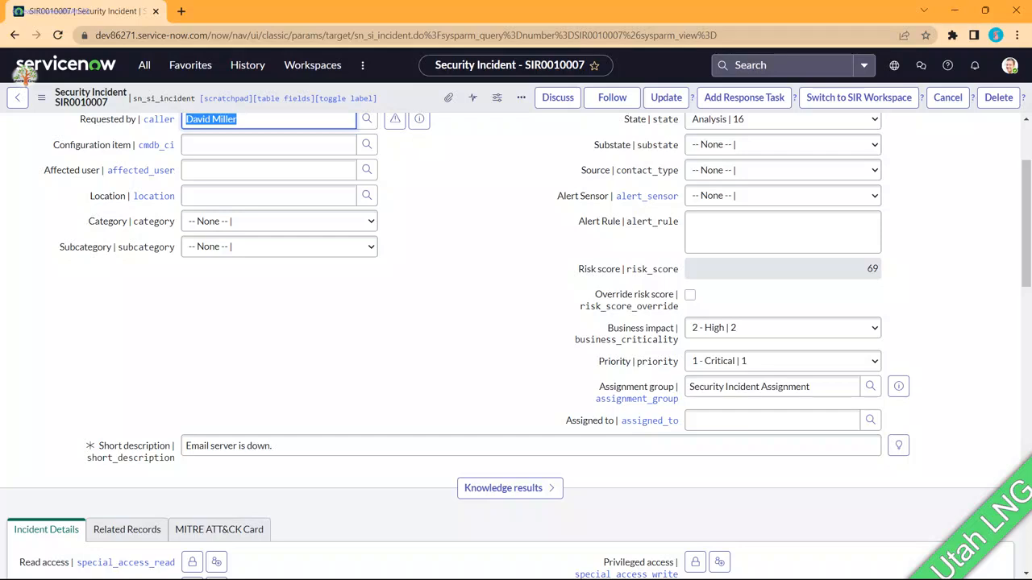
{"action": "left_click_drag", "start_coordinate": [864, 269], "coordinate": [879, 269]}
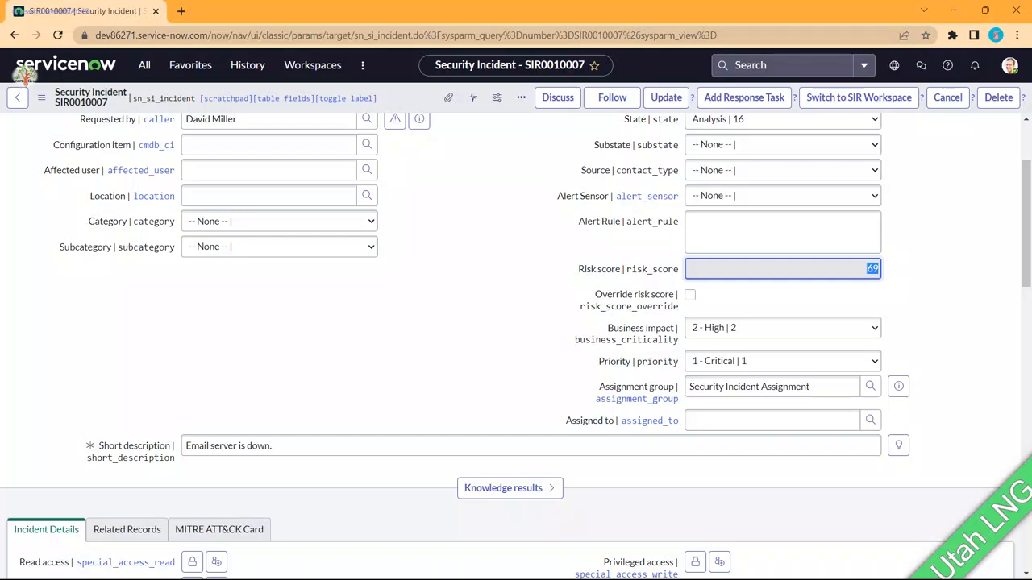
{"action": "scroll", "coordinate": [516, 347], "scroll_direction": "up", "scroll_amount": 2}
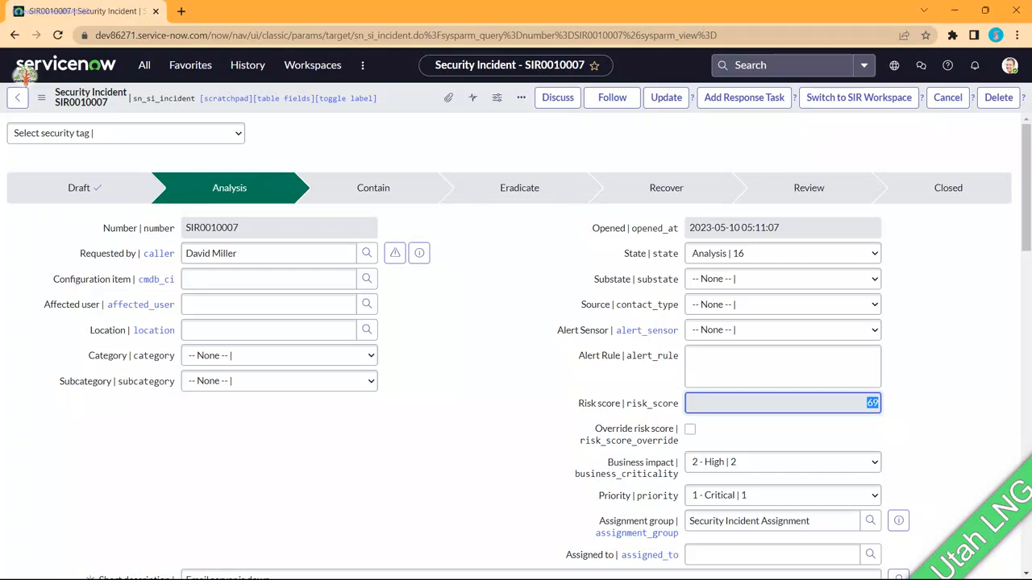
Filter the application navigator by "risk" and open Risk Score Configuration under Security Incident Setup.
{"action": "left_click", "coordinate": [145, 65]}
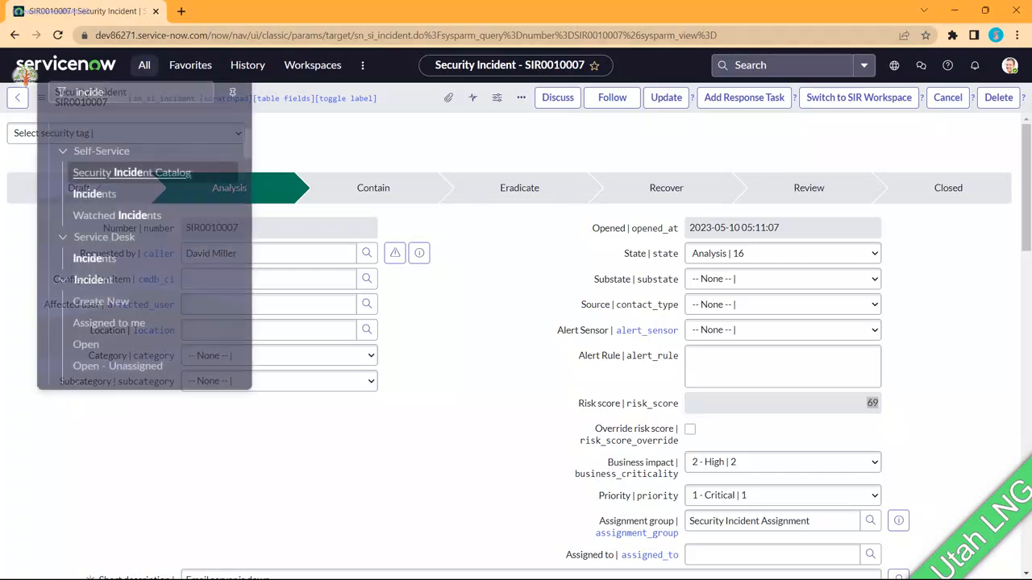
{"action": "left_click_drag", "start_coordinate": [106, 101], "coordinate": [20, 99]}
{"action": "type", "text": "risk c"}
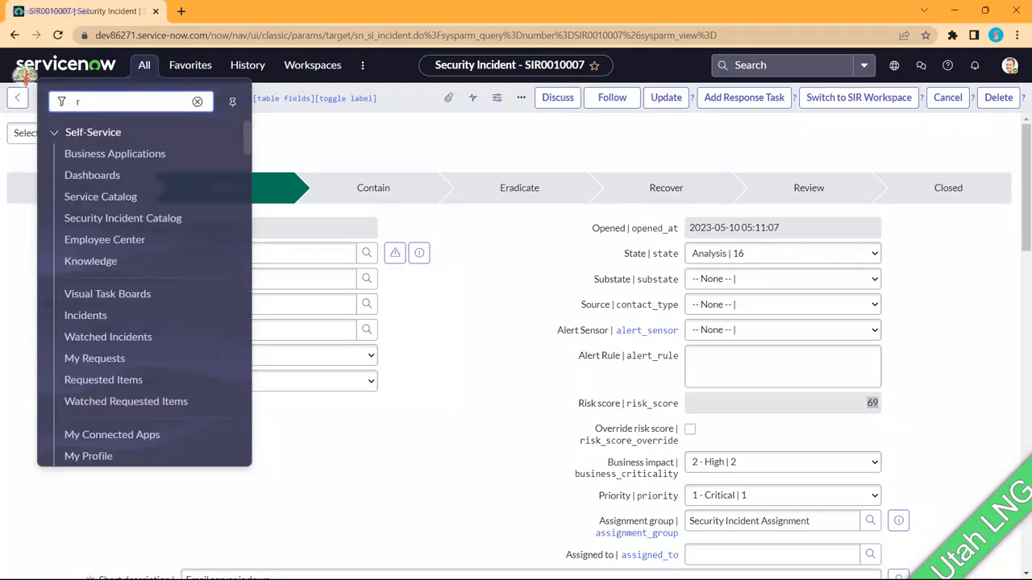
{"action": "key", "text": "BackSpace"}
{"action": "key", "text": "BackSpace"}
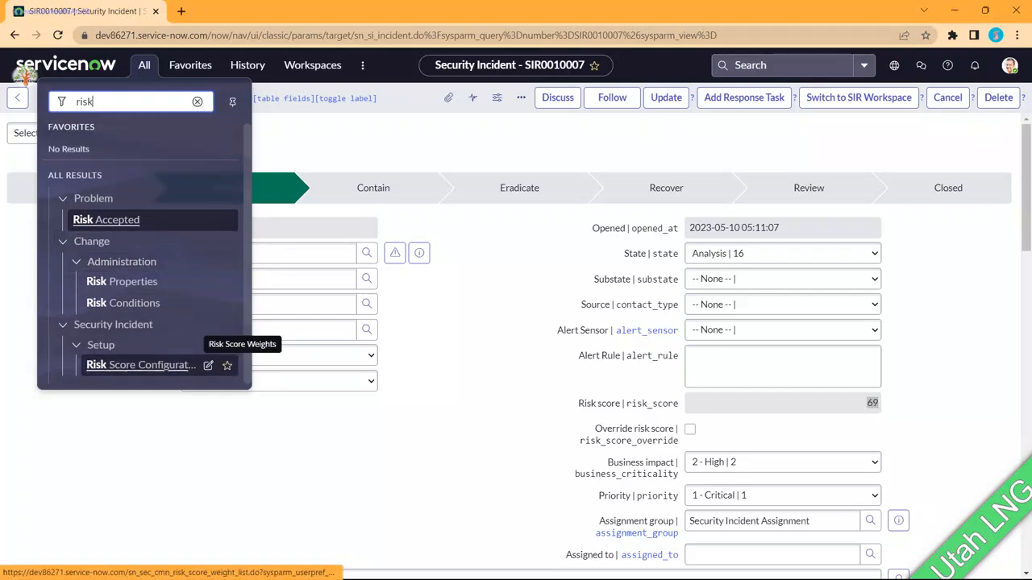
{"action": "left_click", "coordinate": [141, 365]}
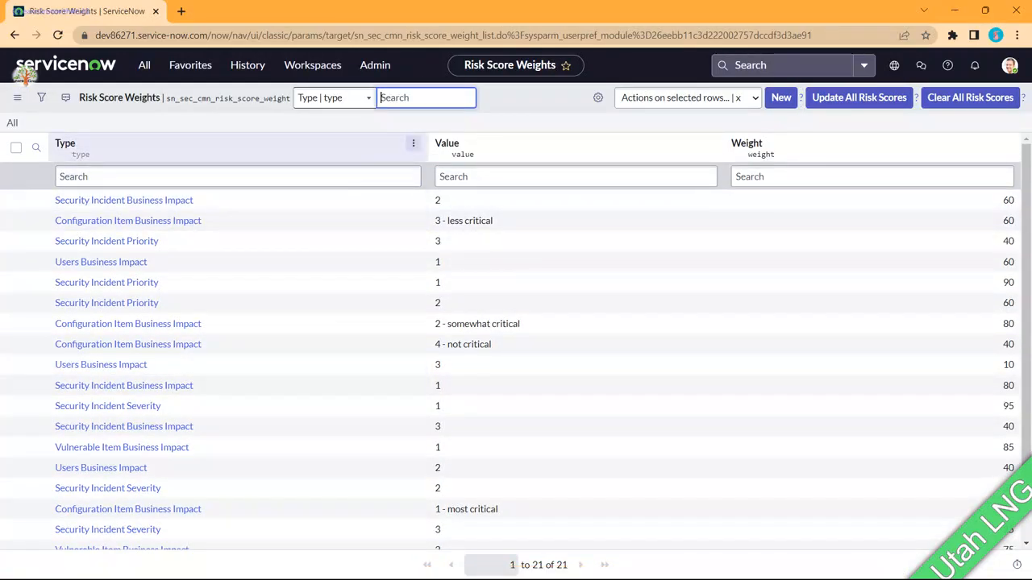
Group the risk score weights by Type and expand the Configuration Item Business Impact group.
{"action": "left_click", "coordinate": [412, 142]}
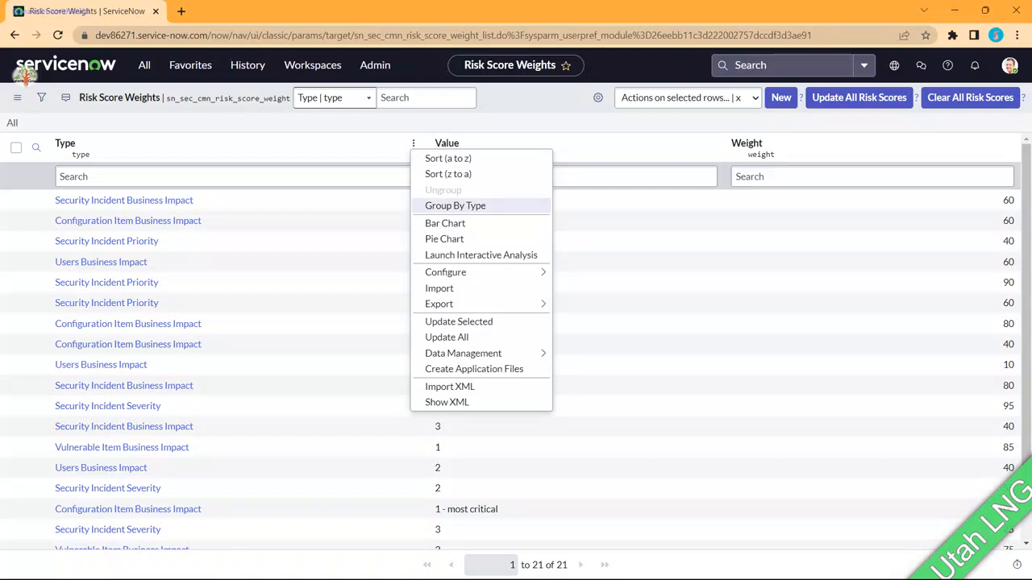
{"action": "left_click", "coordinate": [456, 206]}
{"action": "left_click", "coordinate": [15, 206]}
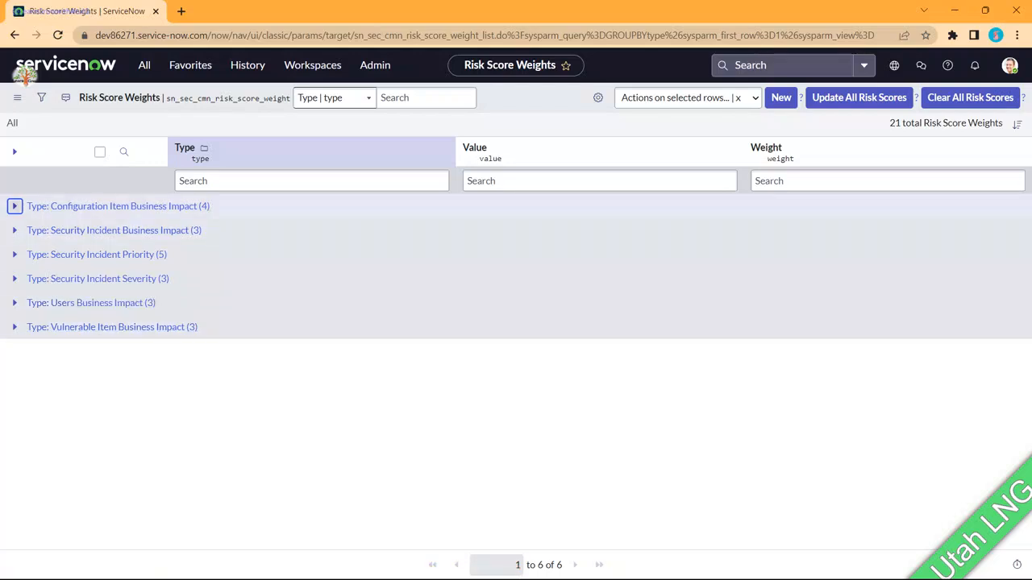
{"action": "left_click", "coordinate": [14, 206]}
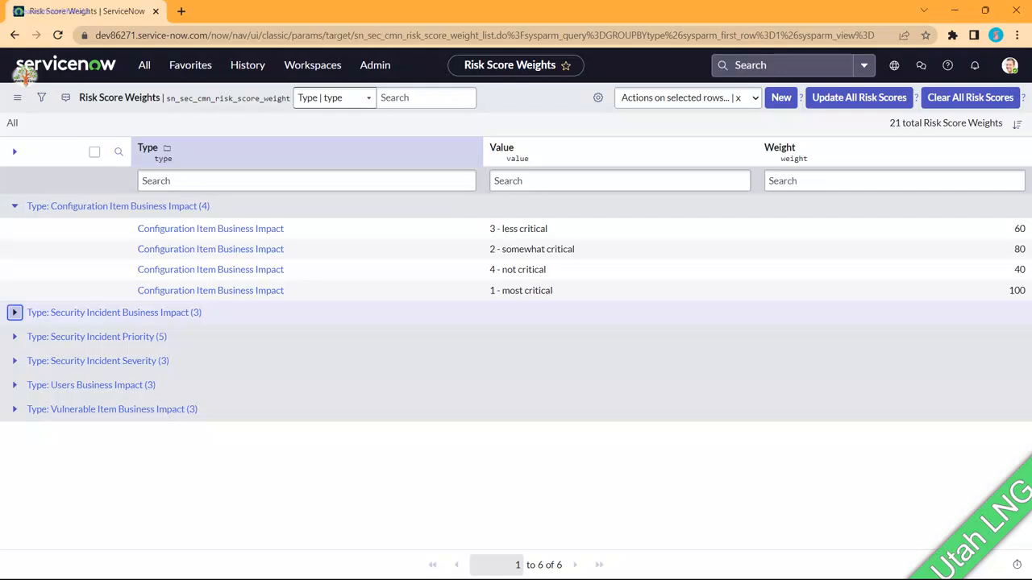
Expand the Security Incident Business Impact and Security Incident Priority groups and compare the weights of their values.
{"action": "left_click", "coordinate": [15, 312]}
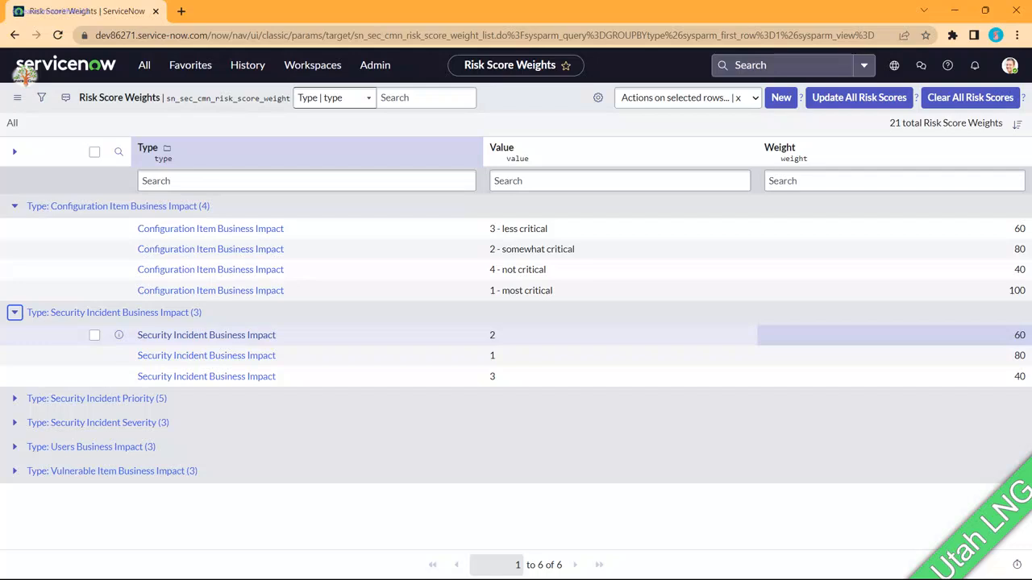
{"action": "left_click", "coordinate": [15, 398]}
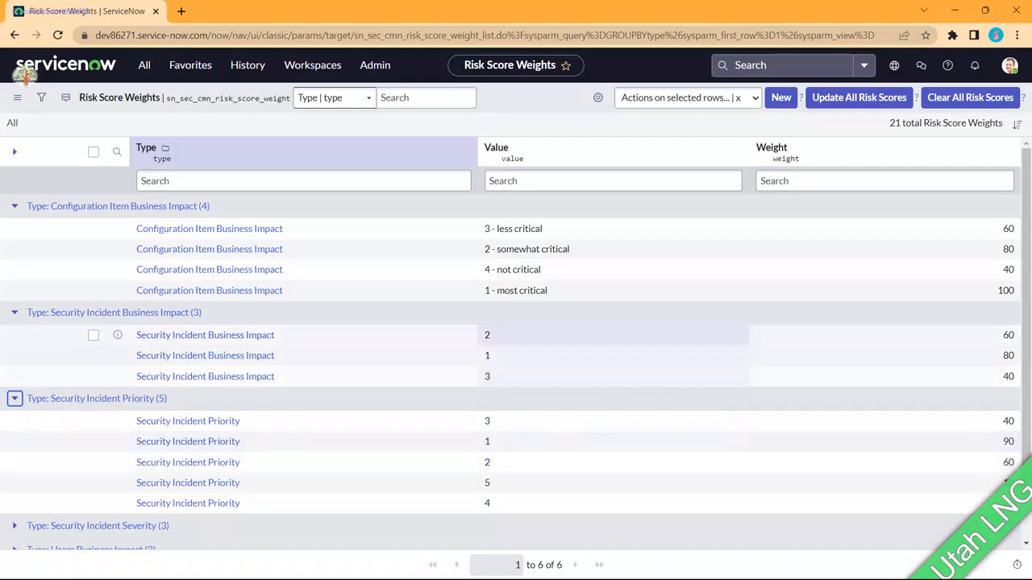
{"action": "scroll", "coordinate": [564, 298], "scroll_direction": "down", "scroll_amount": 1}
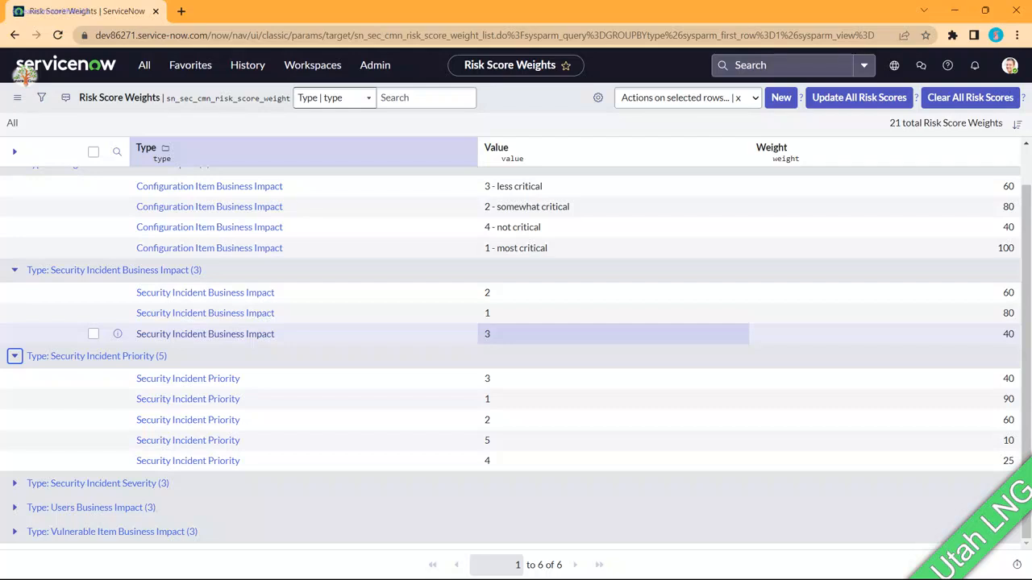
{"action": "scroll", "coordinate": [612, 334], "scroll_direction": "up", "scroll_amount": 1}
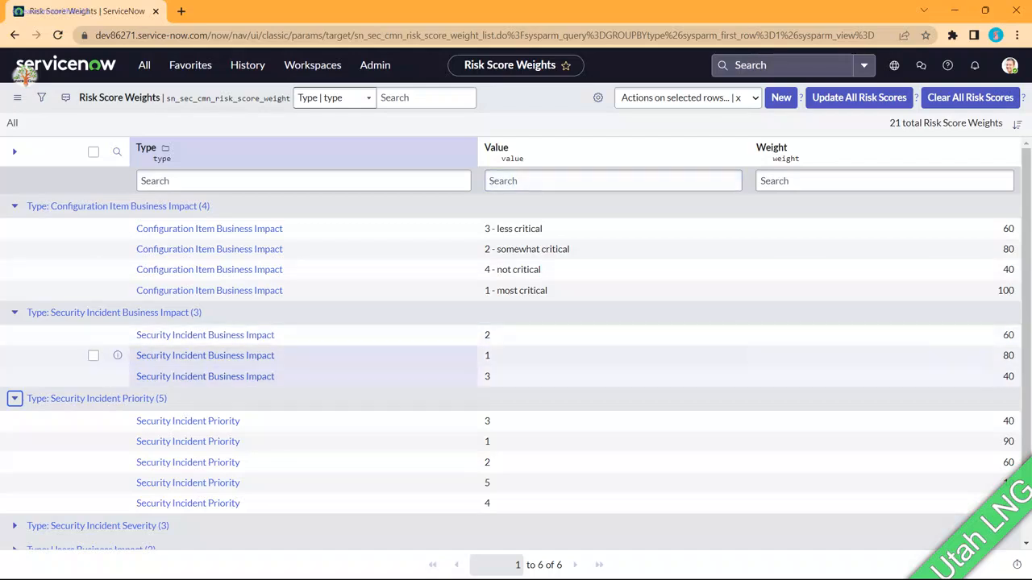
{"action": "scroll", "coordinate": [887, 186], "scroll_direction": "down", "scroll_amount": 1}
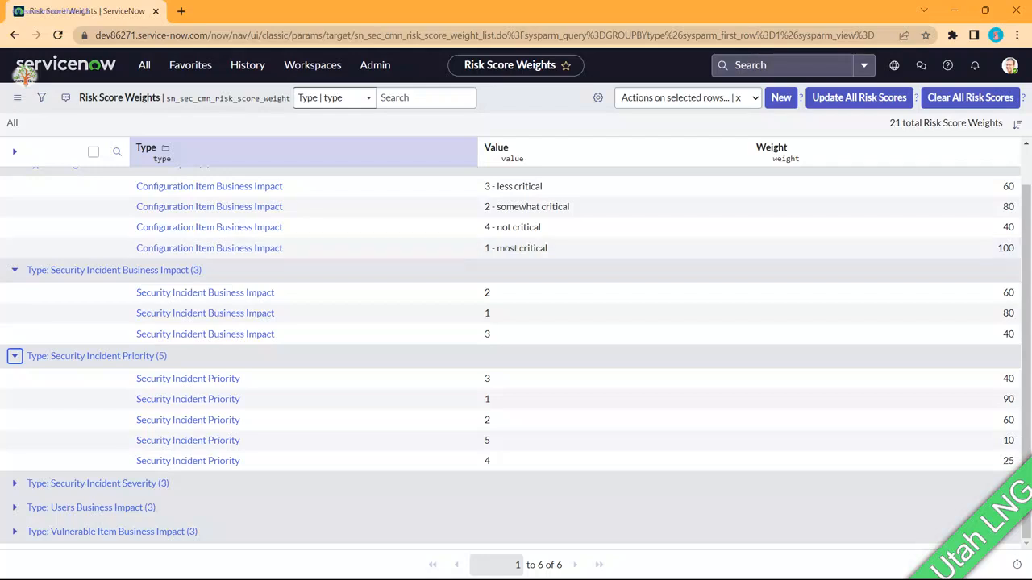
Filter the application navigator by "group" and open Security Incident Calculator Groups under Security Incident Setup.
{"action": "left_click", "coordinate": [144, 64]}
{"action": "type", "text": "risk"}
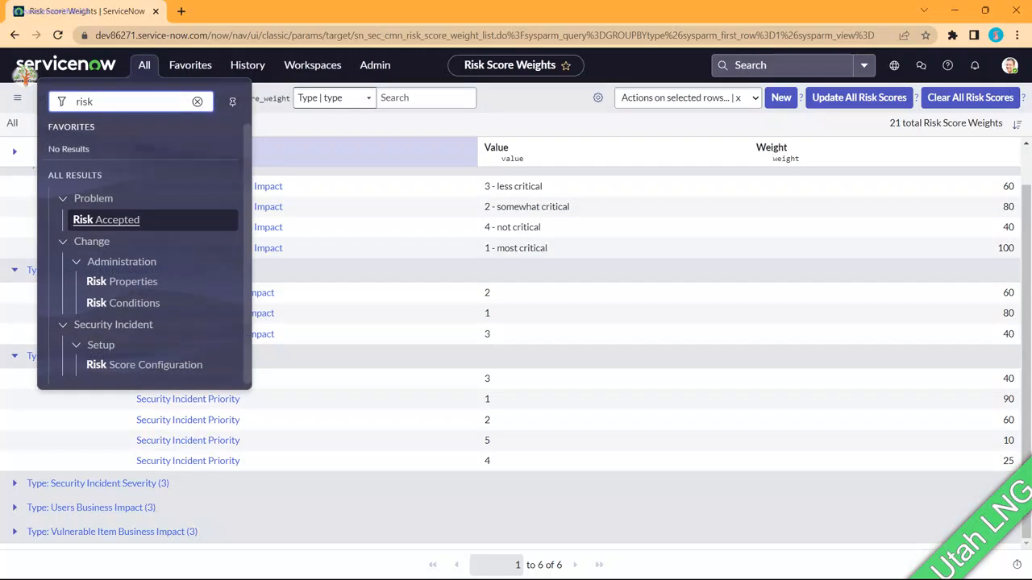
{"action": "key", "text": "ctrl+a"}
{"action": "type", "text": "group c"}
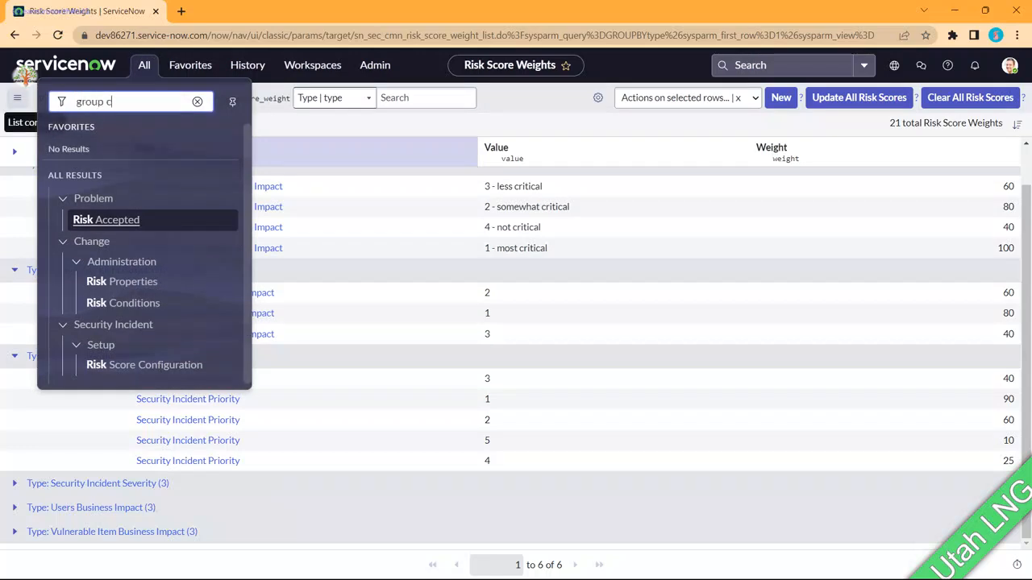
{"action": "key", "text": "BackSpace"}
{"action": "key", "text": "BackSpace"}
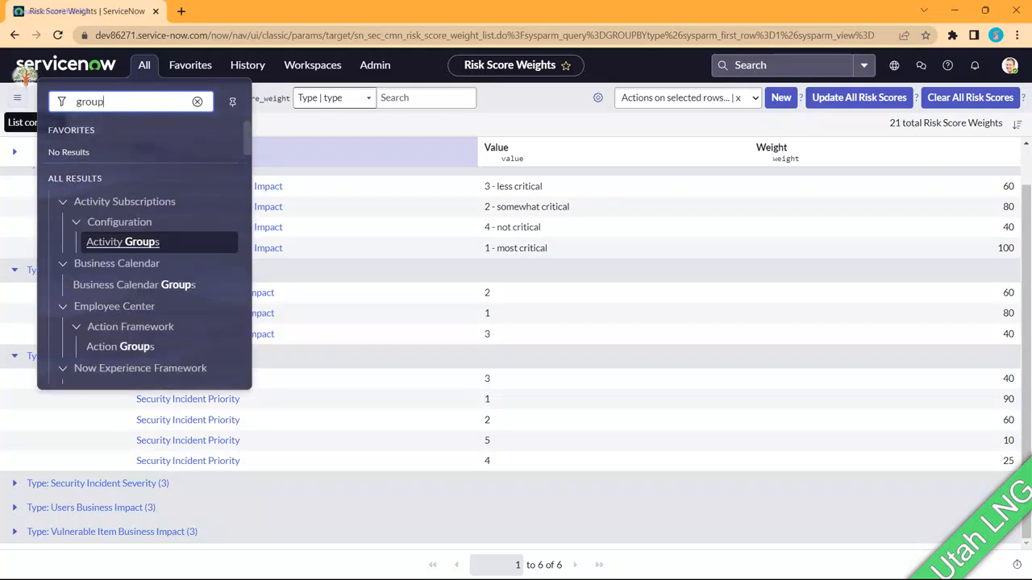
{"action": "scroll", "coordinate": [129, 242], "scroll_direction": "down", "scroll_amount": 3}
{"action": "scroll", "coordinate": [145, 241], "scroll_direction": "down", "scroll_amount": 3}
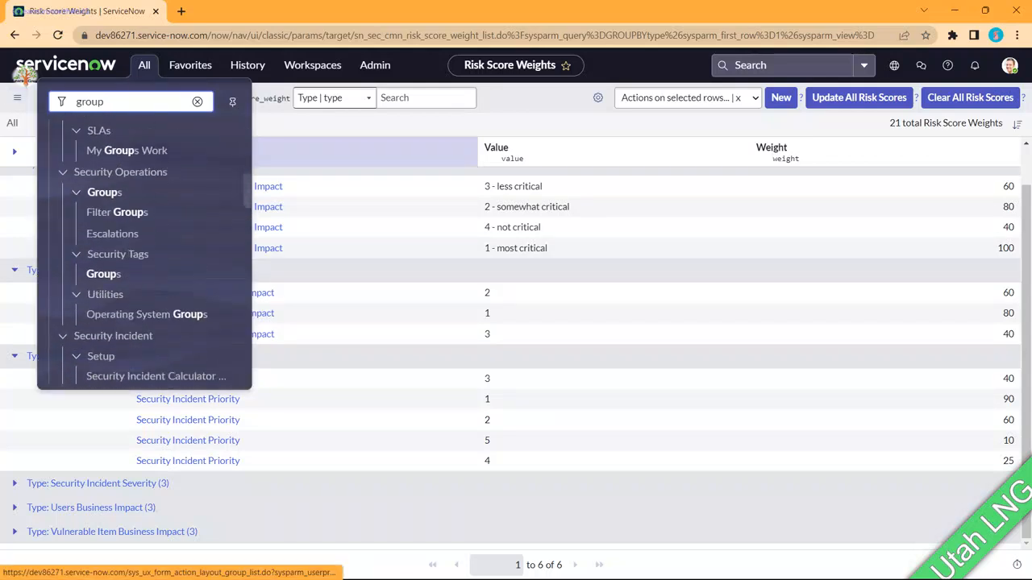
{"action": "scroll", "coordinate": [141, 177], "scroll_direction": "down", "scroll_amount": 5}
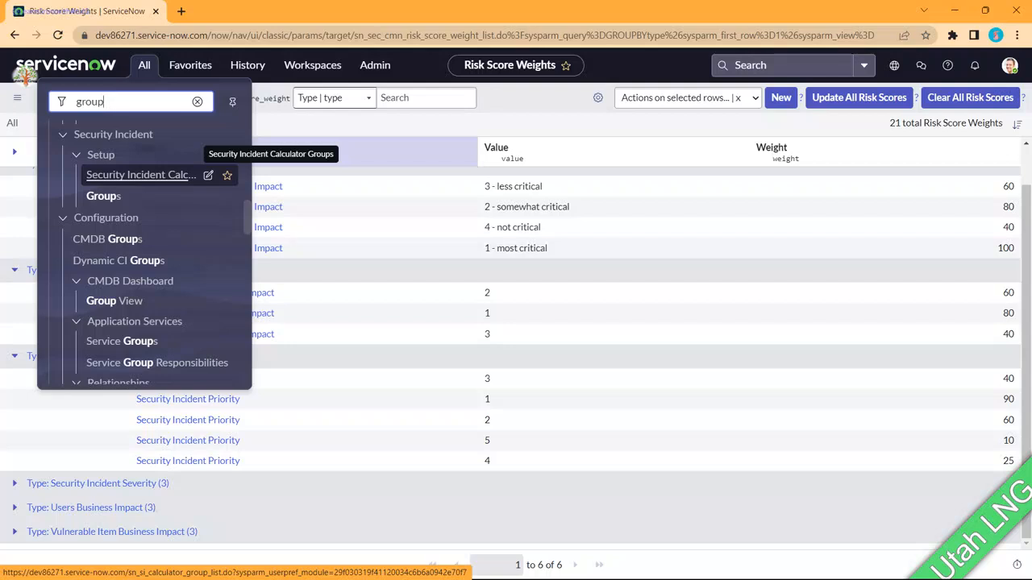
{"action": "left_click", "coordinate": [141, 174]}
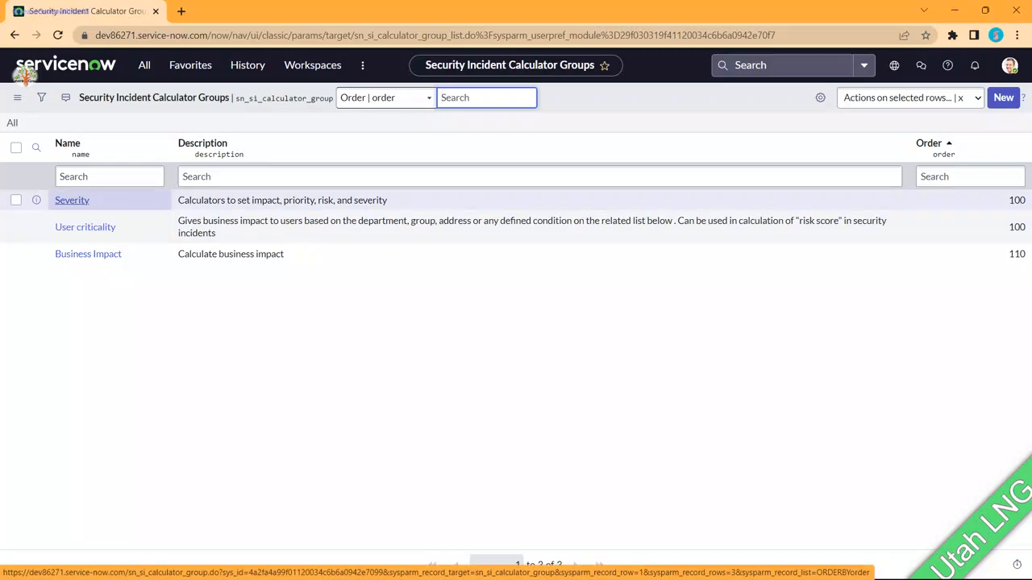
Open the Severity calculator group and review its description, target field and list of security incident calculators.
{"action": "left_click", "coordinate": [71, 200]}
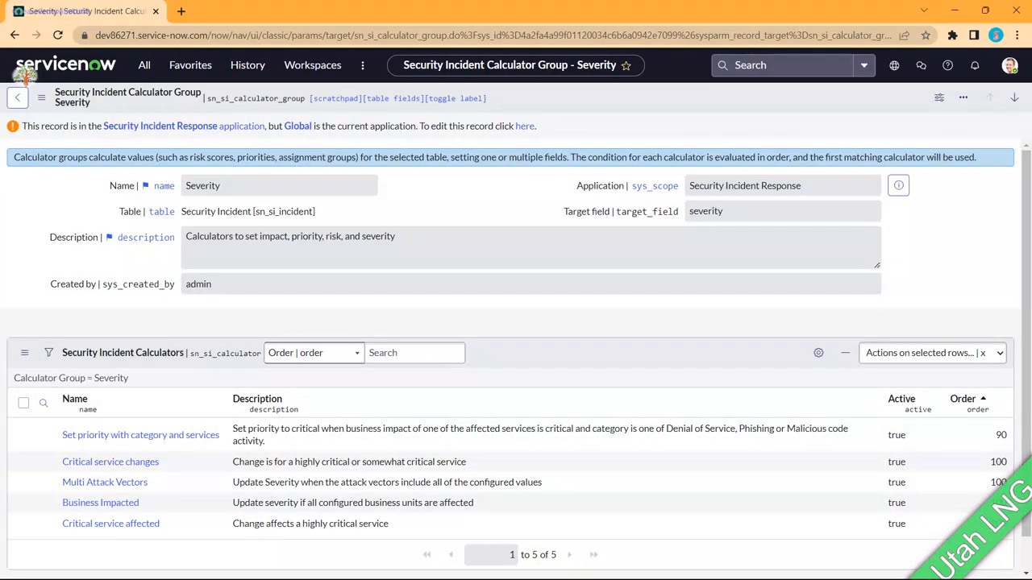
{"action": "left_click_drag", "start_coordinate": [396, 236], "coordinate": [185, 236]}
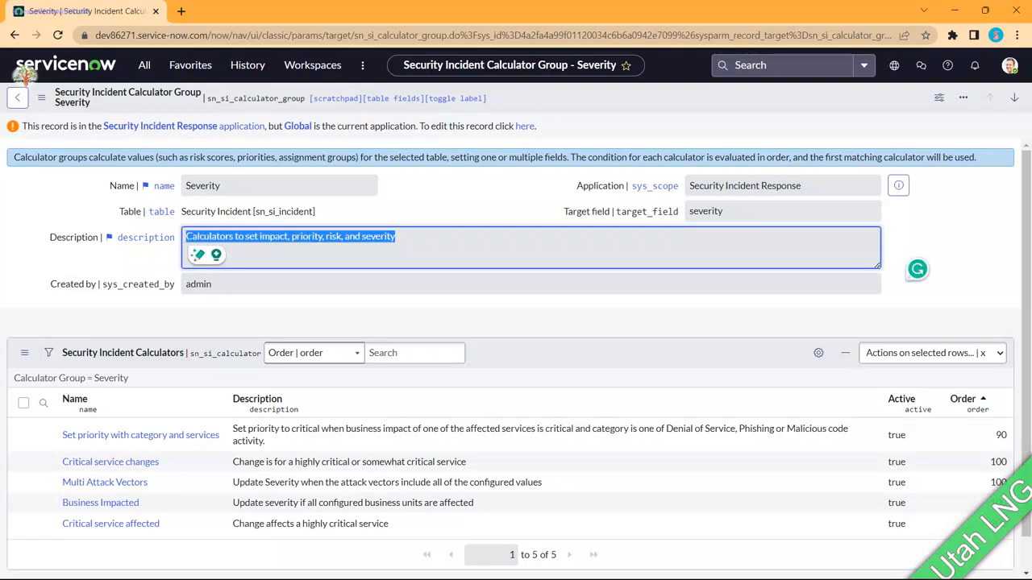
{"action": "key", "text": "shift+Tab"}
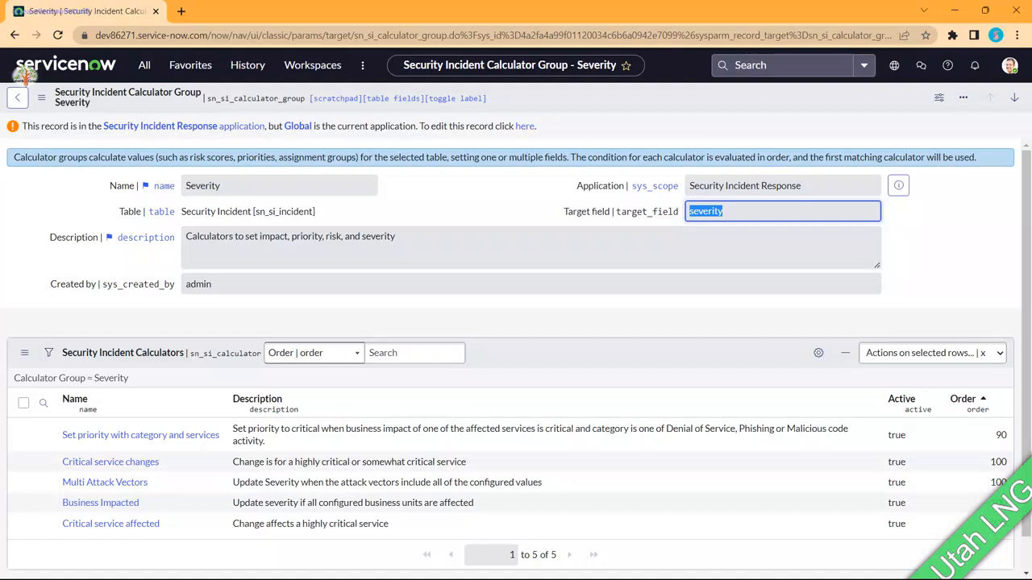
{"action": "scroll", "coordinate": [515, 355], "scroll_direction": "down", "scroll_amount": 1}
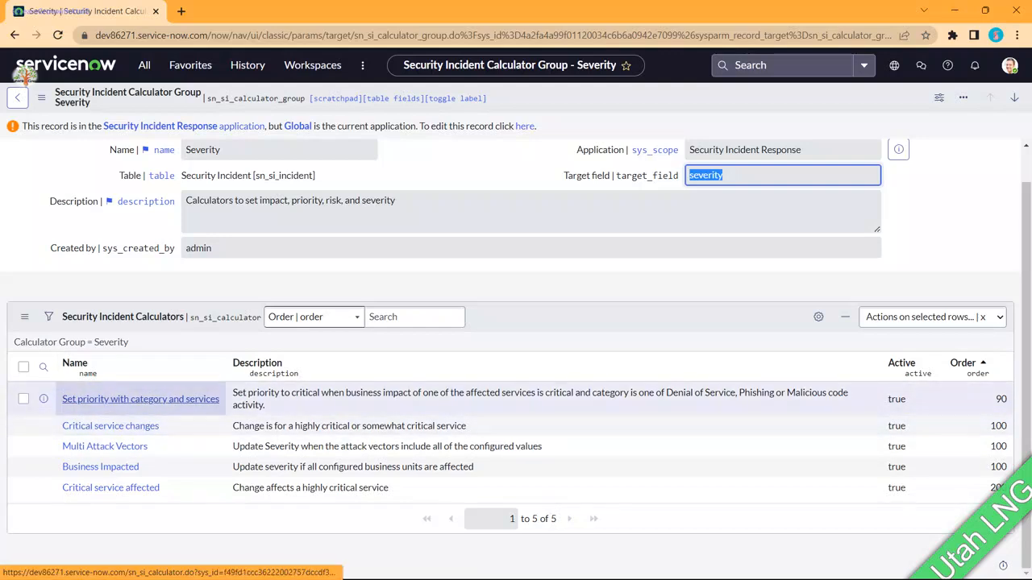
Open the "Set priority with category and services" calculator and examine its advanced condition script and order.
{"action": "left_click", "coordinate": [140, 399]}
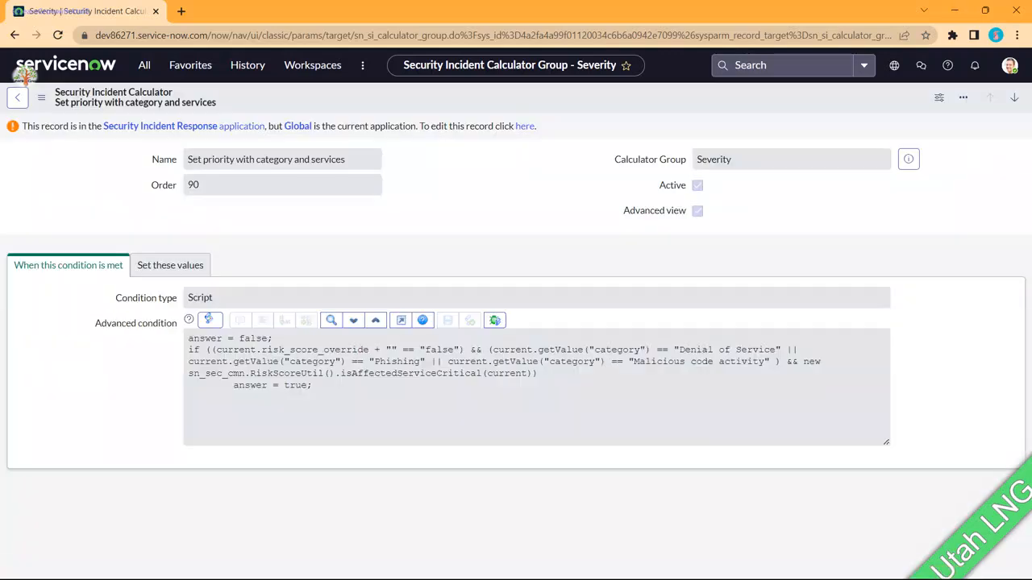
{"action": "left_click_drag", "start_coordinate": [331, 360], "coordinate": [237, 334]}
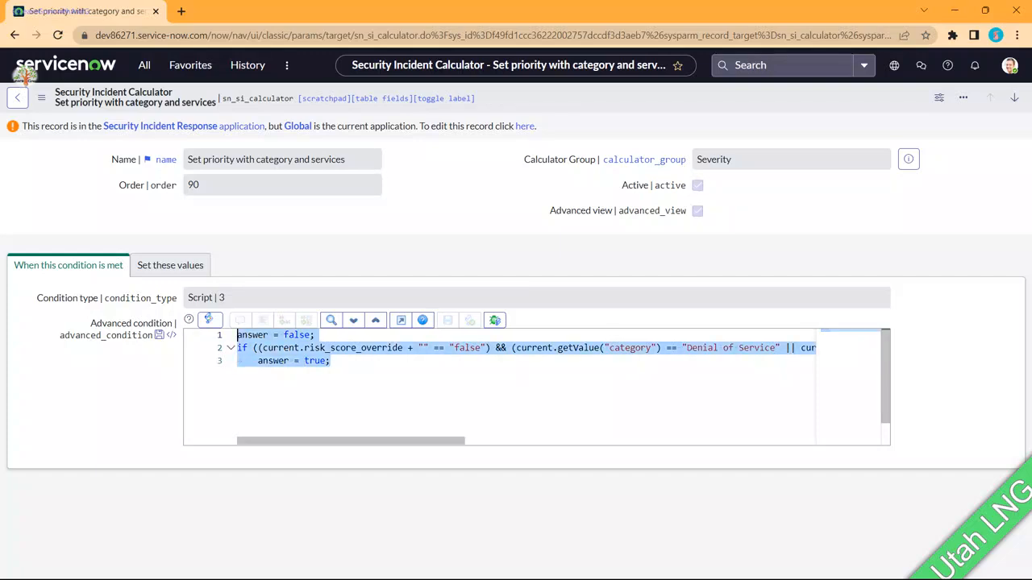
{"action": "left_click", "coordinate": [331, 361]}
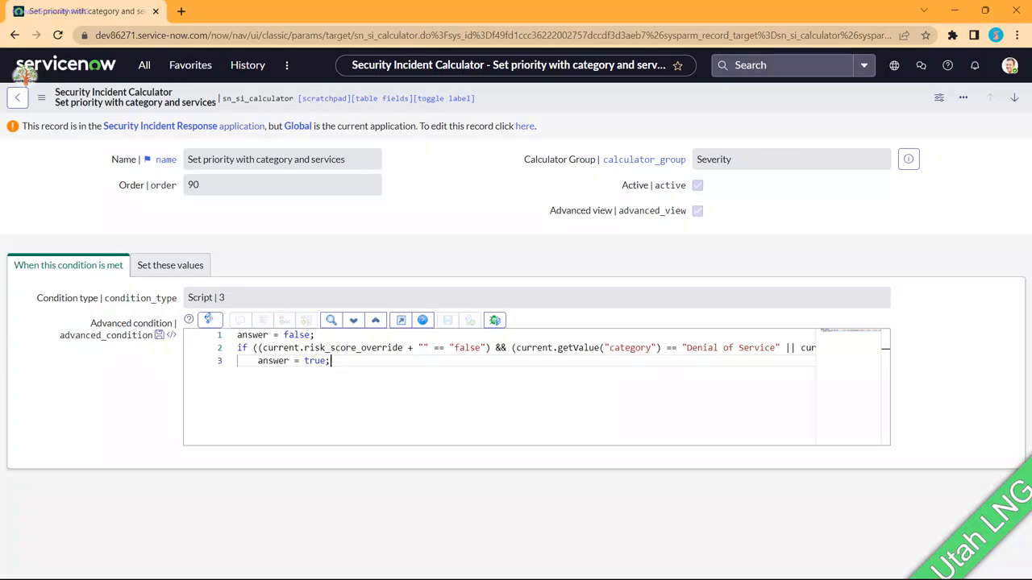
{"action": "double_click", "coordinate": [193, 185]}
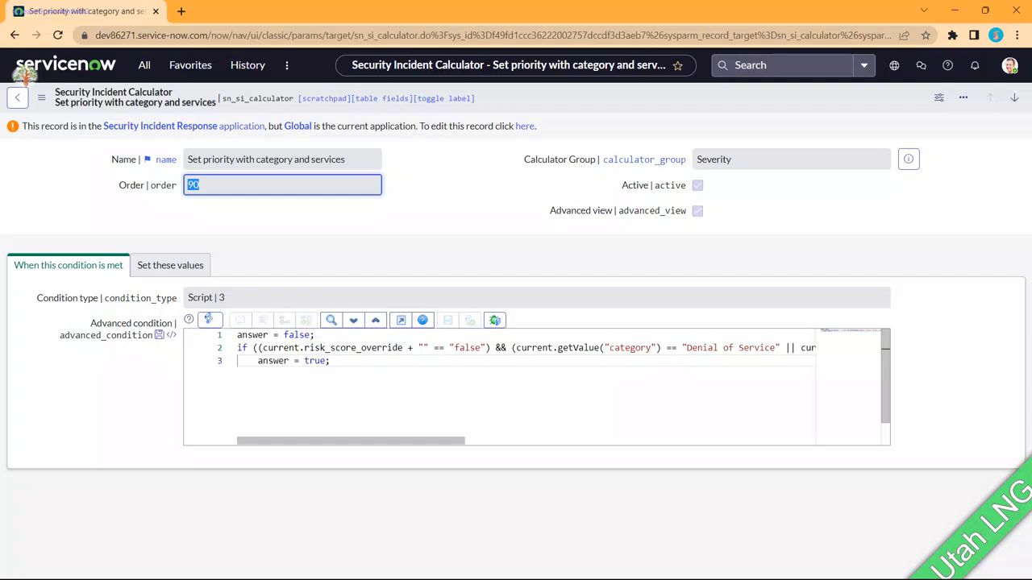
Examine the script that sets the calculator's values, including the risk score generation line, and return to the calculator groups list.
{"action": "left_click", "coordinate": [170, 265]}
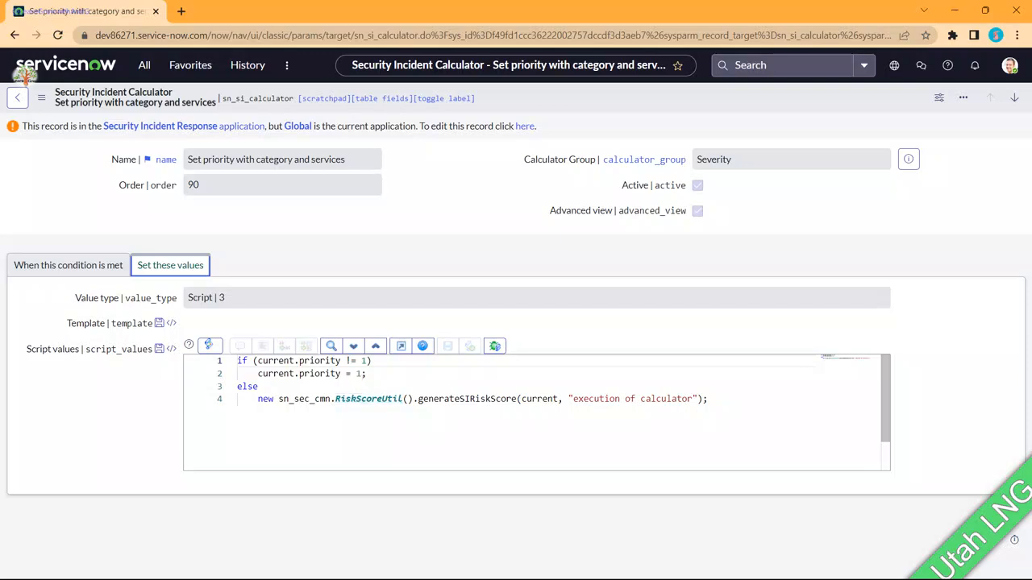
{"action": "left_click_drag", "start_coordinate": [707, 398], "coordinate": [237, 398]}
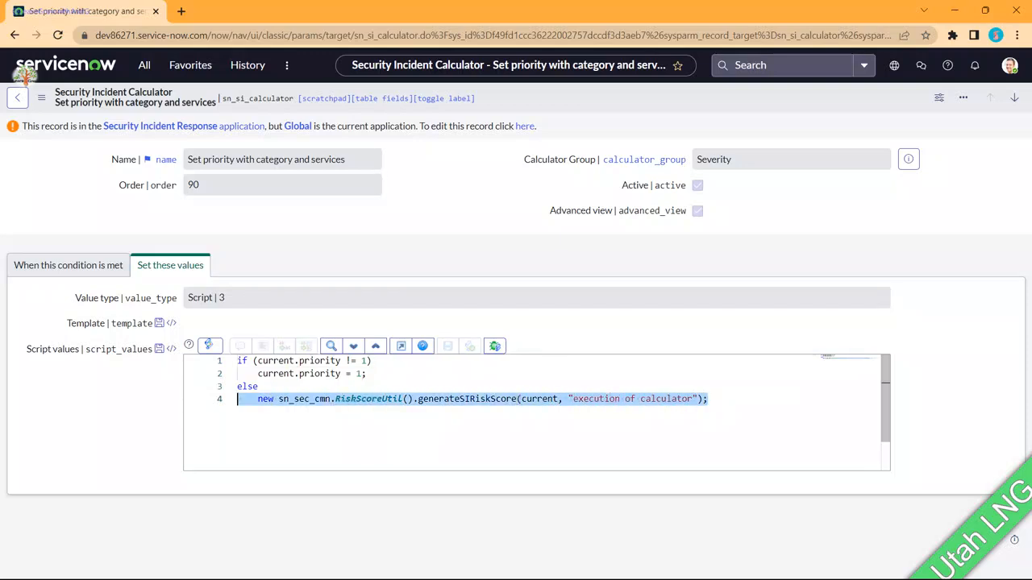
{"action": "left_click", "coordinate": [18, 98]}
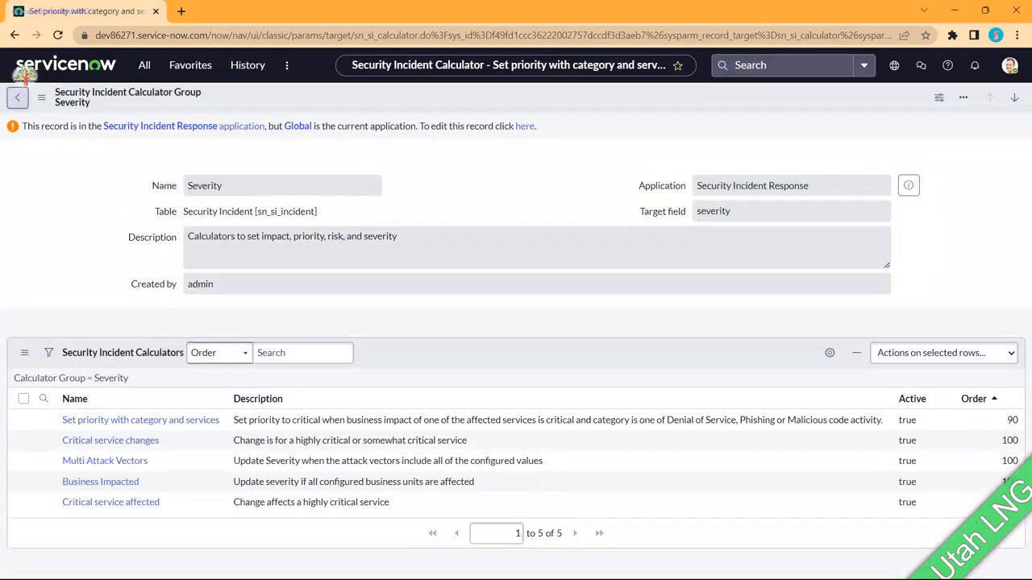
{"action": "left_click", "coordinate": [18, 98]}
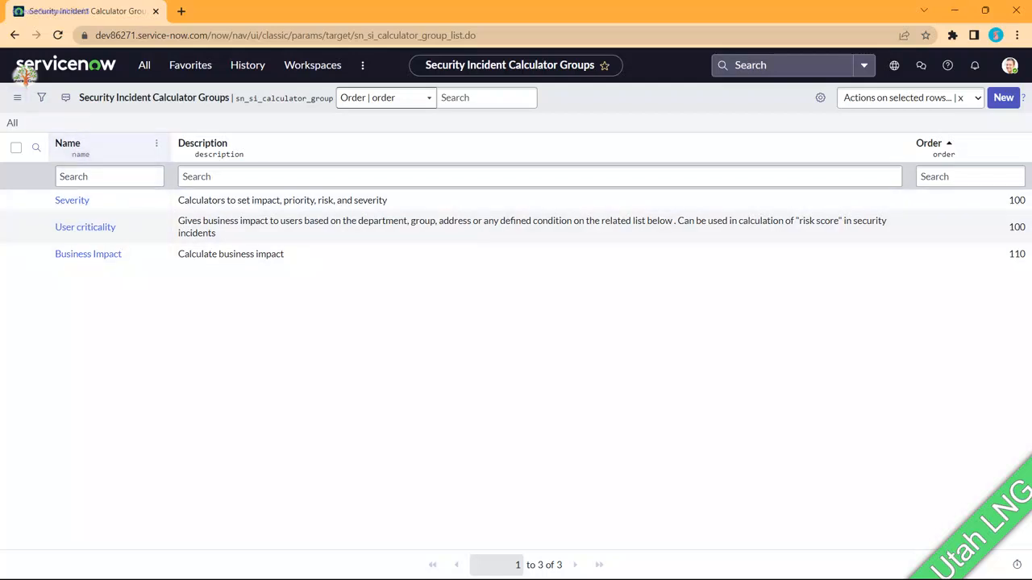
Open the User criticality calculator group, examine the condition and template values of its "Get user criticality" calculator, and return to the group.
{"action": "left_click", "coordinate": [84, 226]}
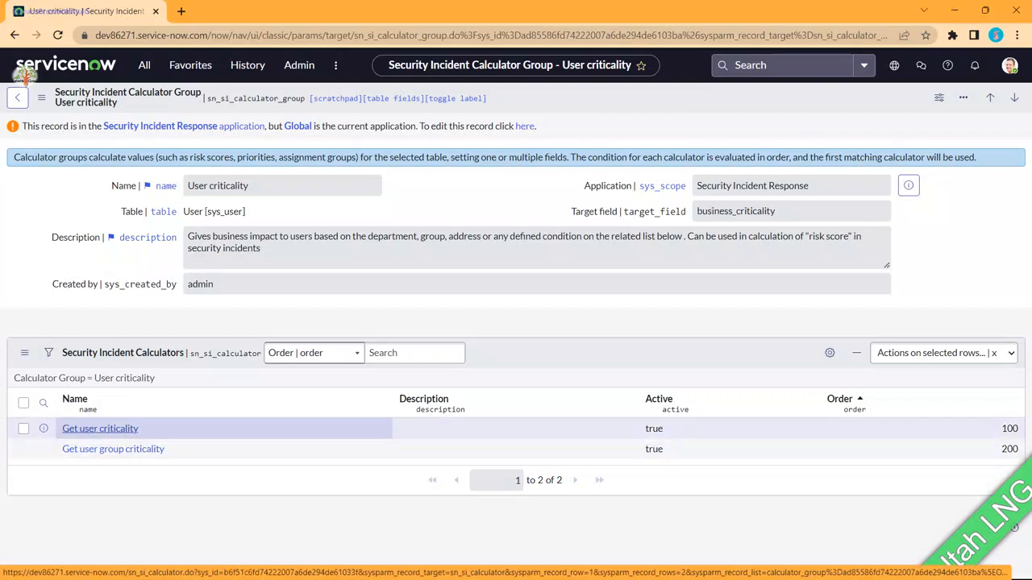
{"action": "left_click", "coordinate": [99, 428]}
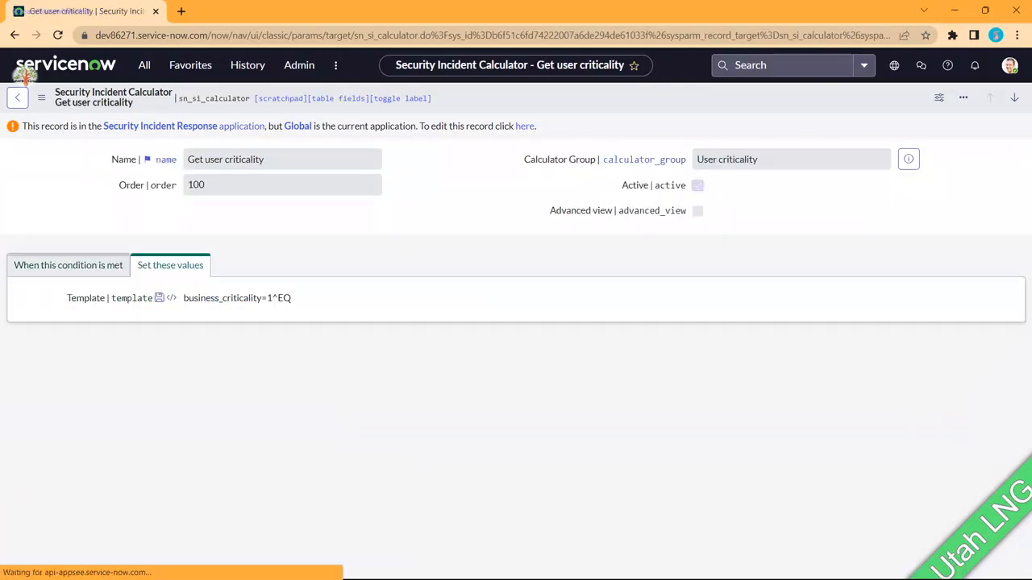
{"action": "left_click", "coordinate": [68, 265]}
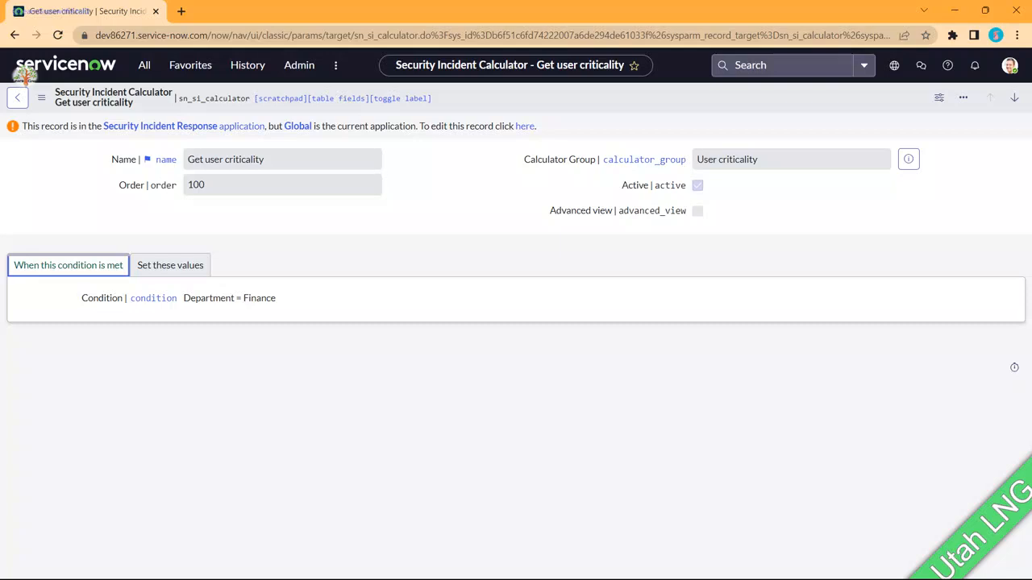
{"action": "left_click", "coordinate": [170, 265]}
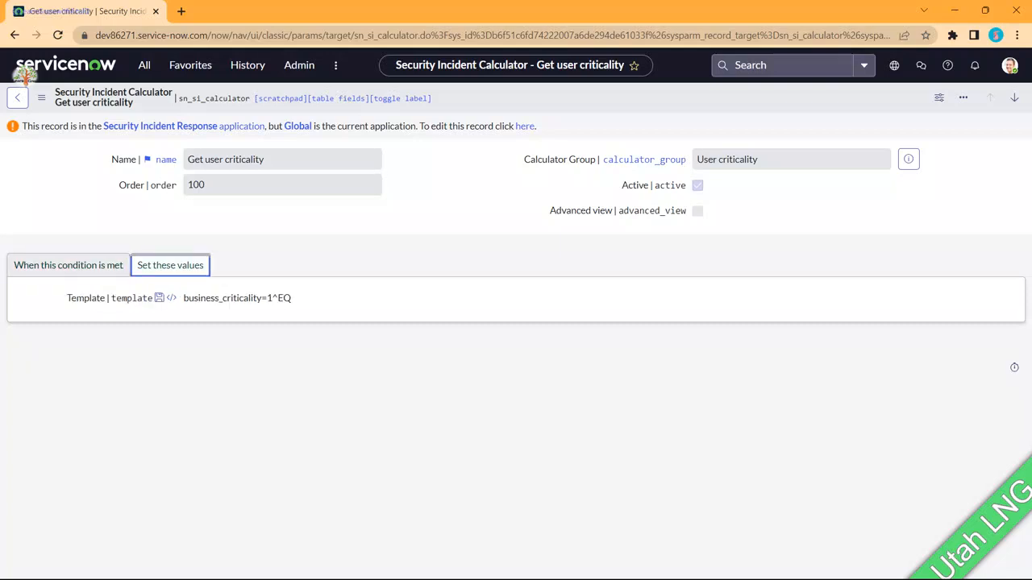
{"action": "left_click_drag", "start_coordinate": [291, 298], "coordinate": [183, 299]}
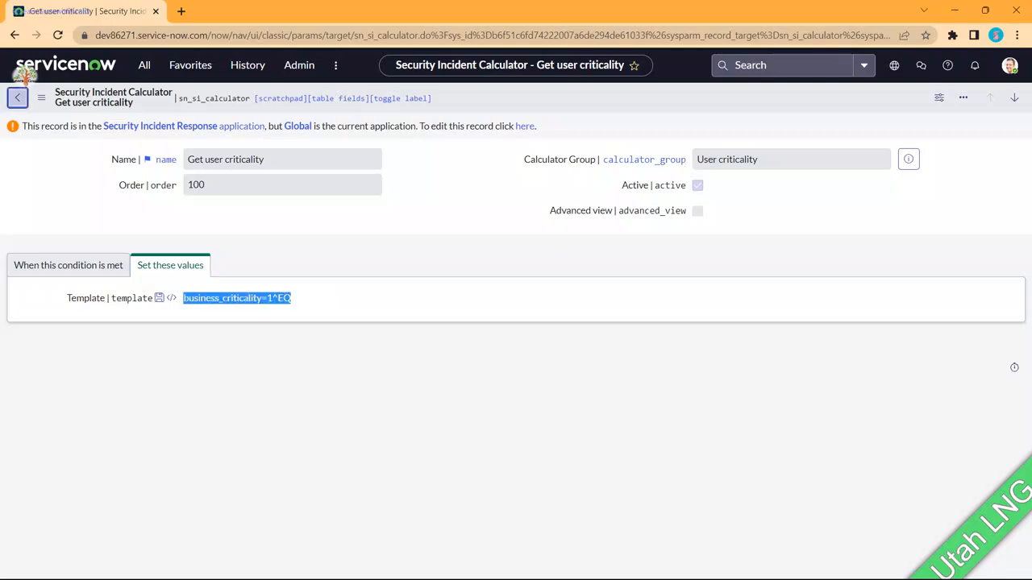
{"action": "left_click", "coordinate": [17, 98]}
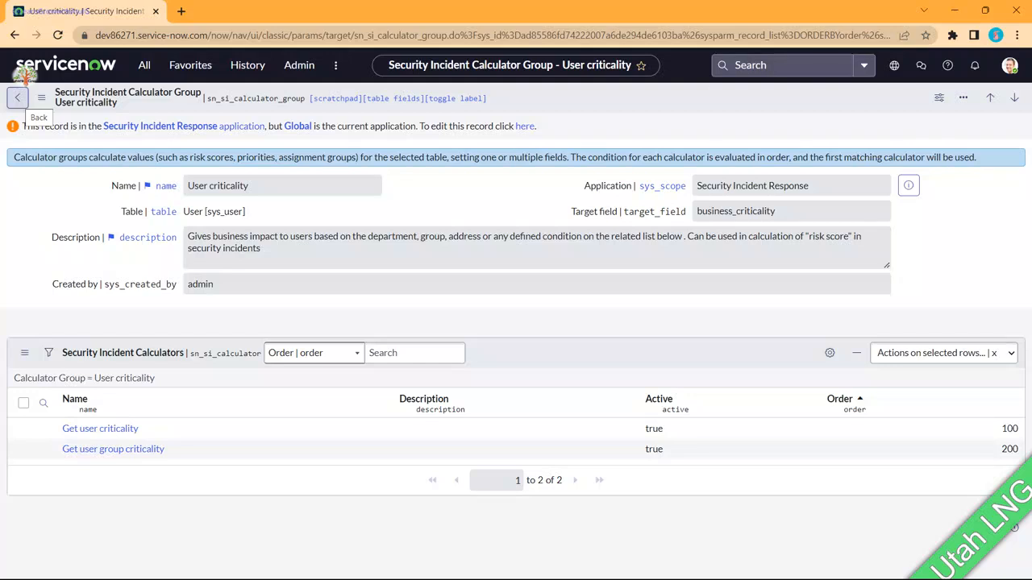
Examine the condition and template values of the "Get user group criticality" calculator and return to the calculator groups list.
{"action": "left_click", "coordinate": [113, 448]}
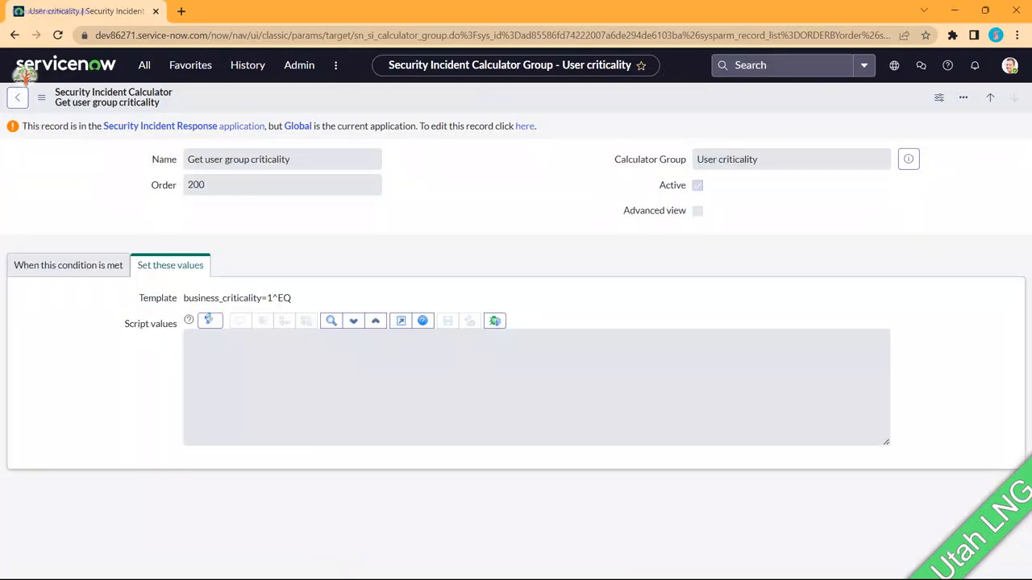
{"action": "left_click", "coordinate": [68, 265]}
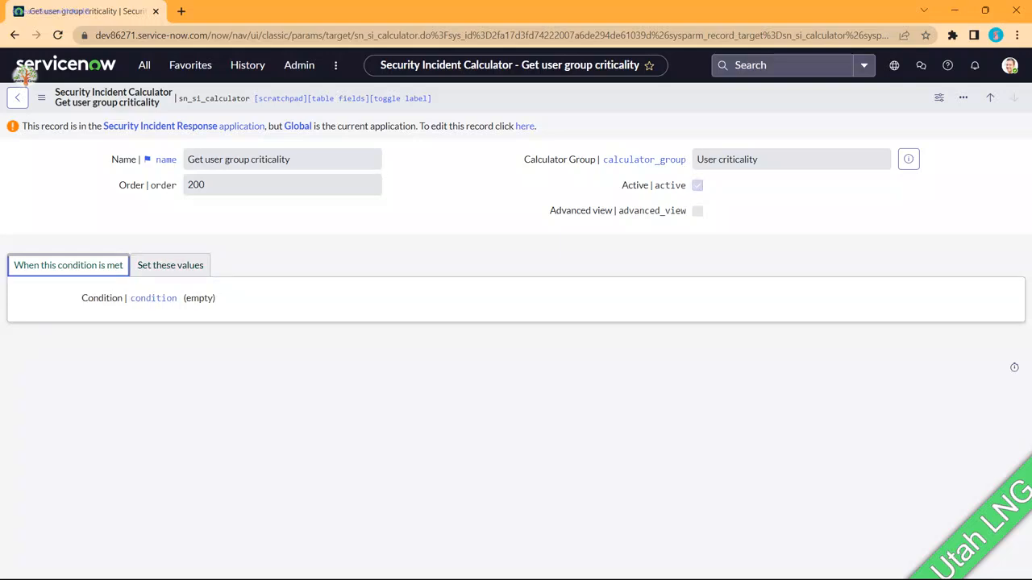
{"action": "left_click_drag", "start_coordinate": [217, 299], "coordinate": [199, 299]}
{"action": "left_click", "coordinate": [170, 265]}
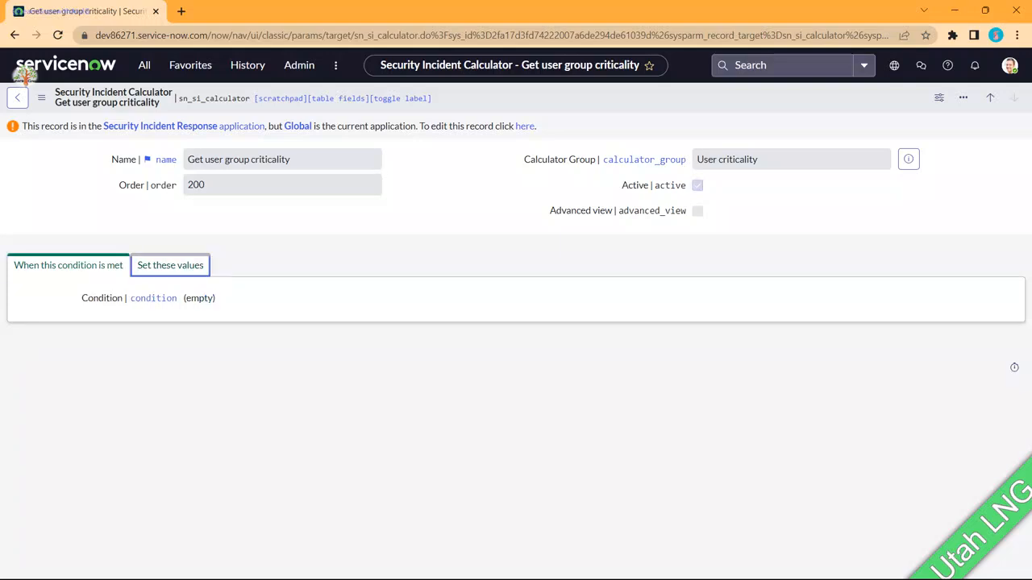
{"action": "left_click_drag", "start_coordinate": [184, 298], "coordinate": [290, 299]}
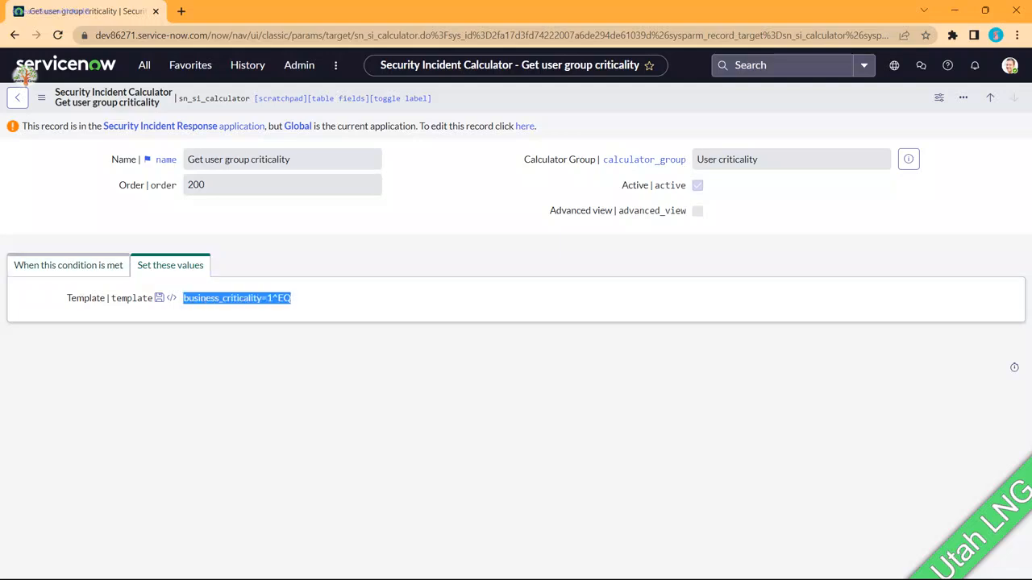
{"action": "left_click", "coordinate": [68, 265]}
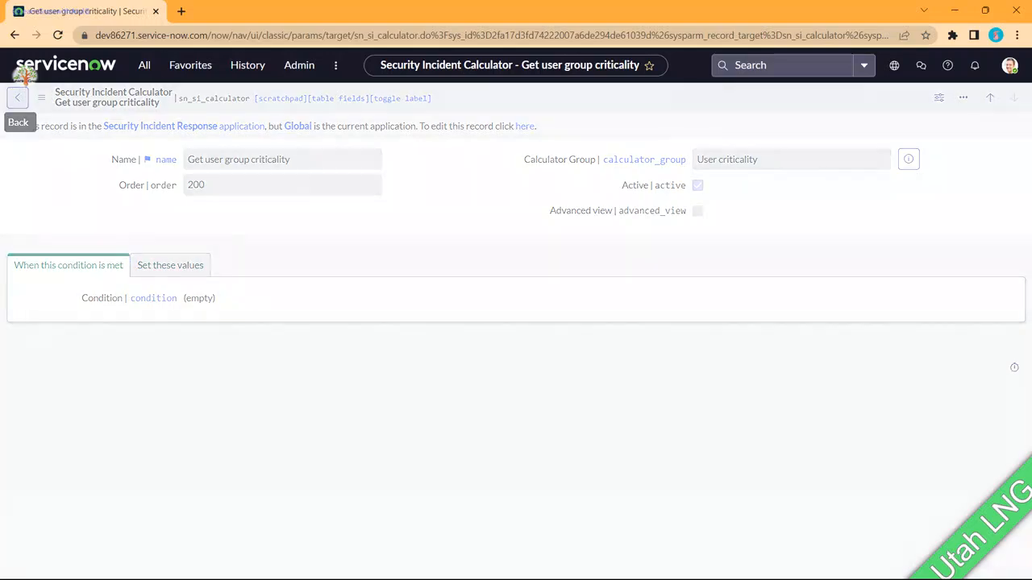
{"action": "left_click", "coordinate": [17, 97]}
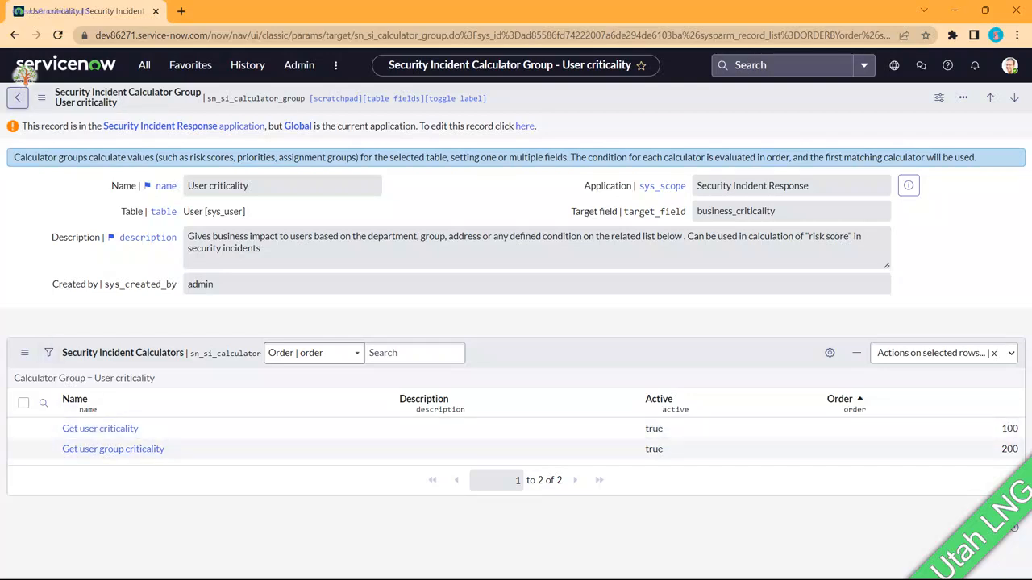
{"action": "left_click", "coordinate": [16, 97]}
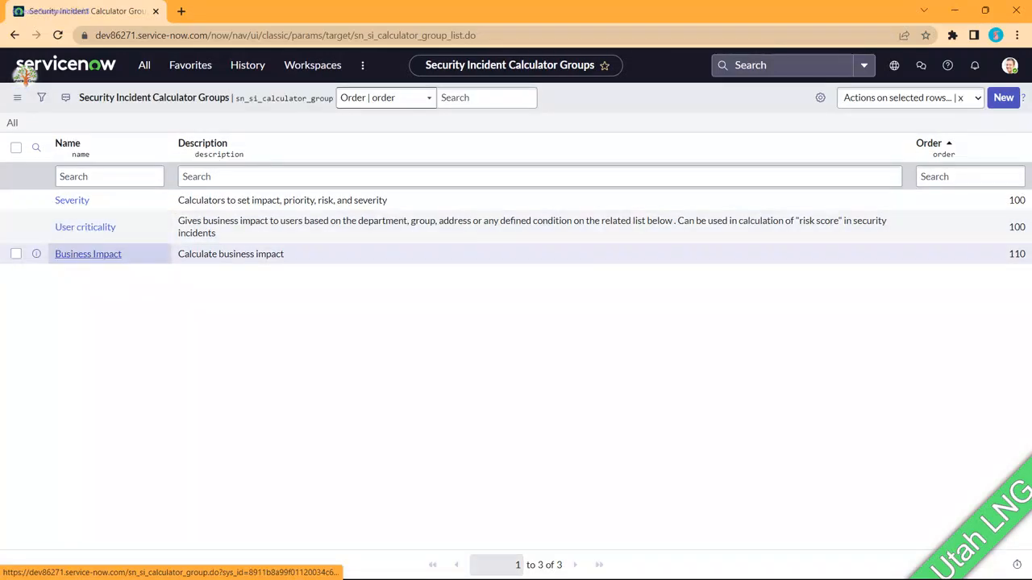
Open the Business Impact group, examine the condition and value script of its "Aggregate from Severity Calculators" calculator, and return to the group.
{"action": "left_click", "coordinate": [88, 254]}
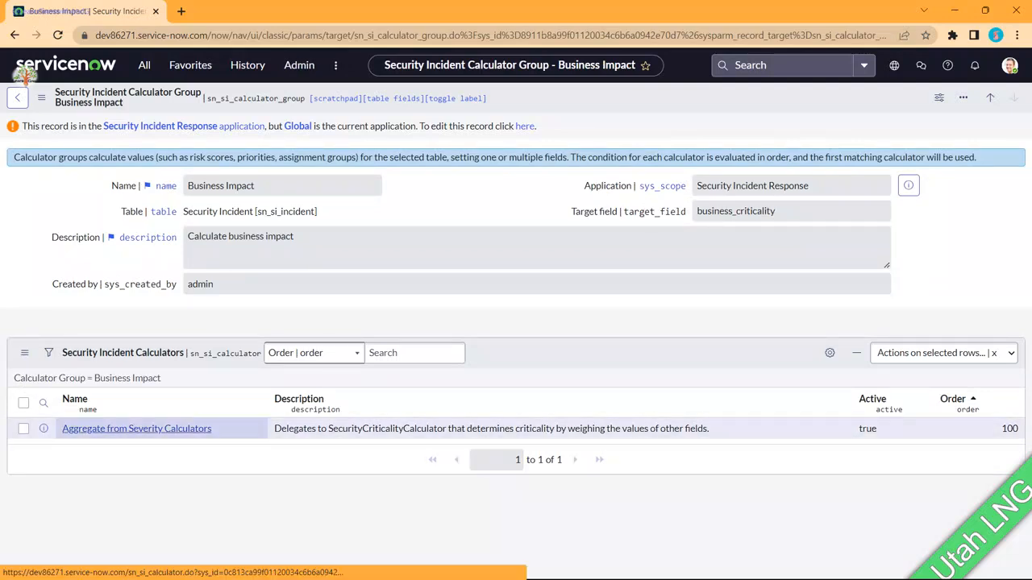
{"action": "left_click", "coordinate": [136, 428]}
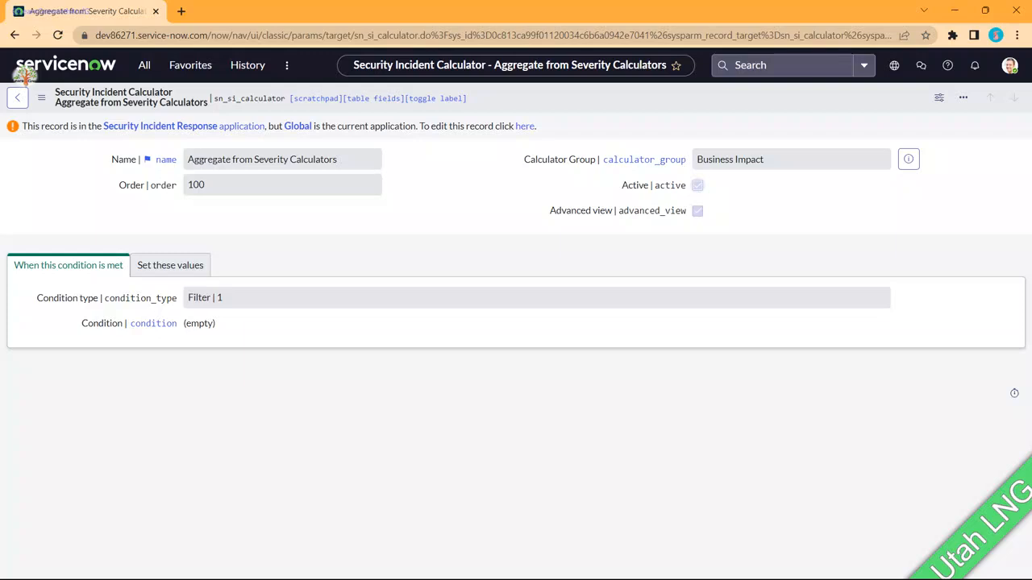
{"action": "left_click", "coordinate": [170, 265]}
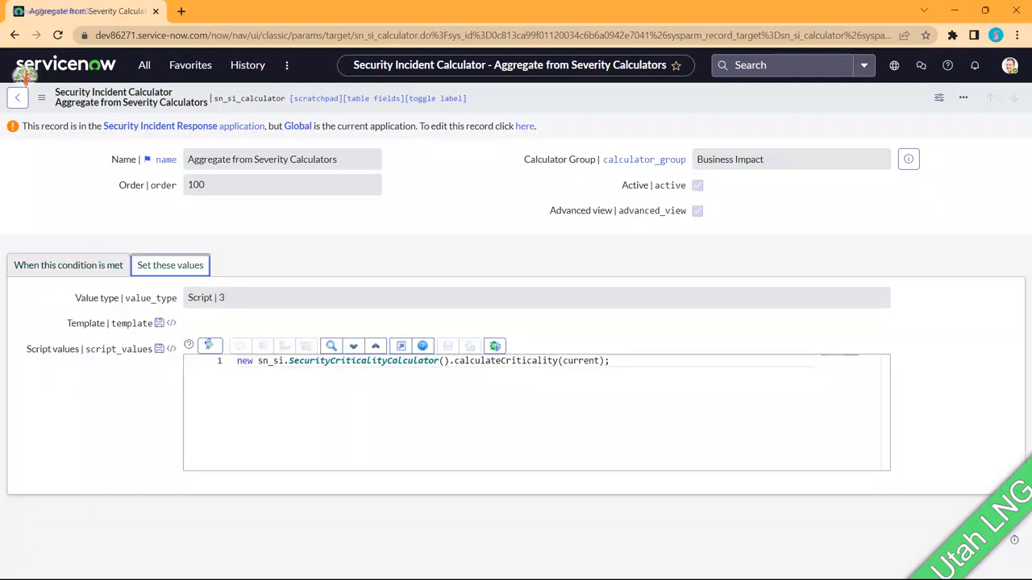
{"action": "left_click", "coordinate": [17, 97]}
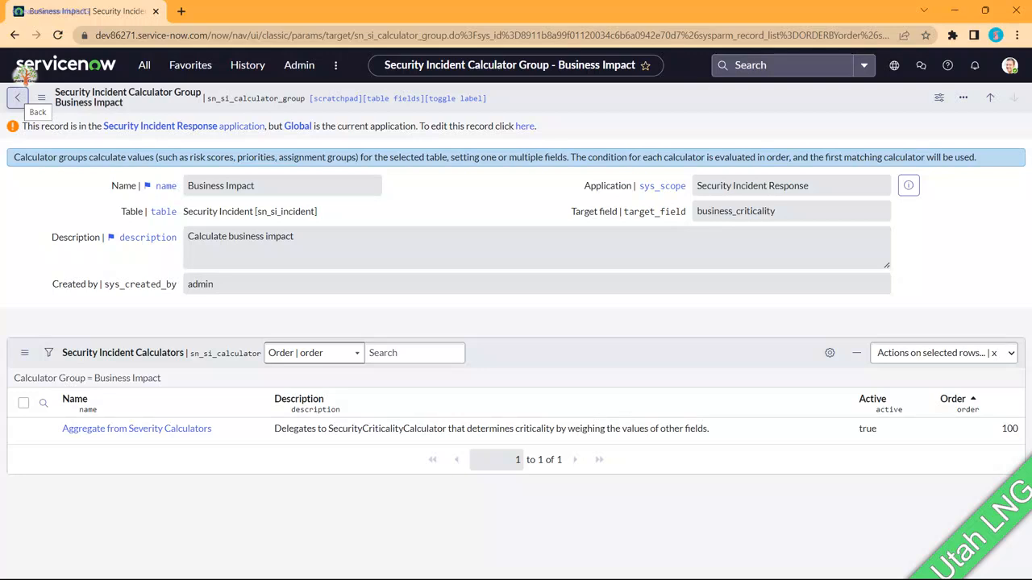
Open the Groups list under Security Incident Setup and review the security incident groups, including Security Incident Vendors.
{"action": "left_click", "coordinate": [144, 64]}
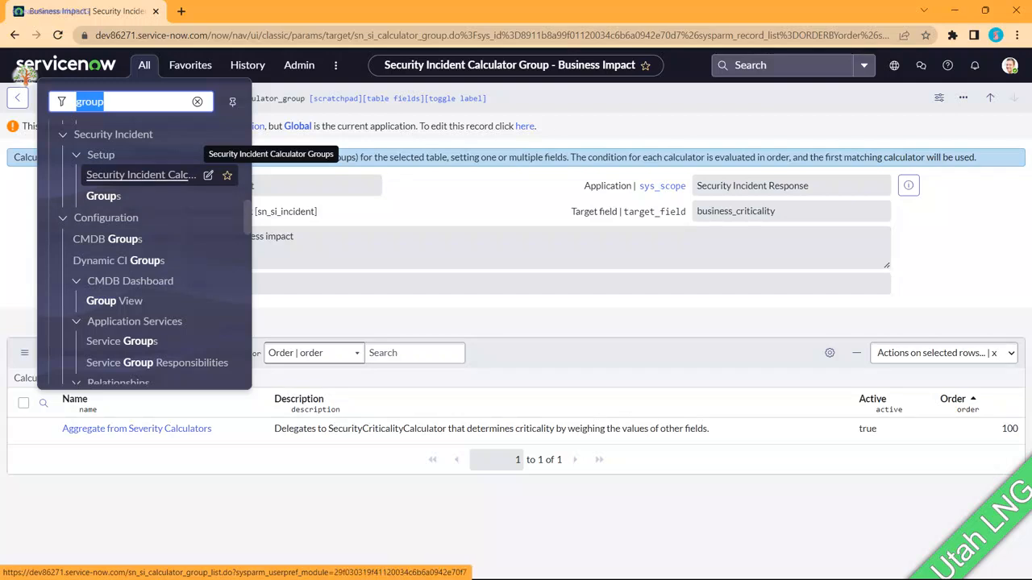
{"action": "left_click", "coordinate": [104, 196]}
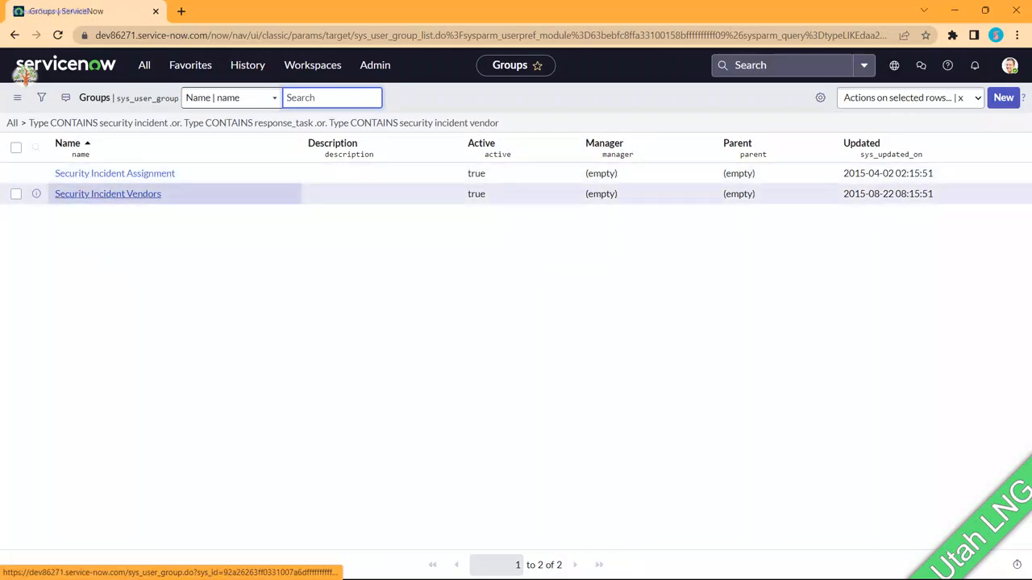
{"action": "left_click", "coordinate": [108, 194]}
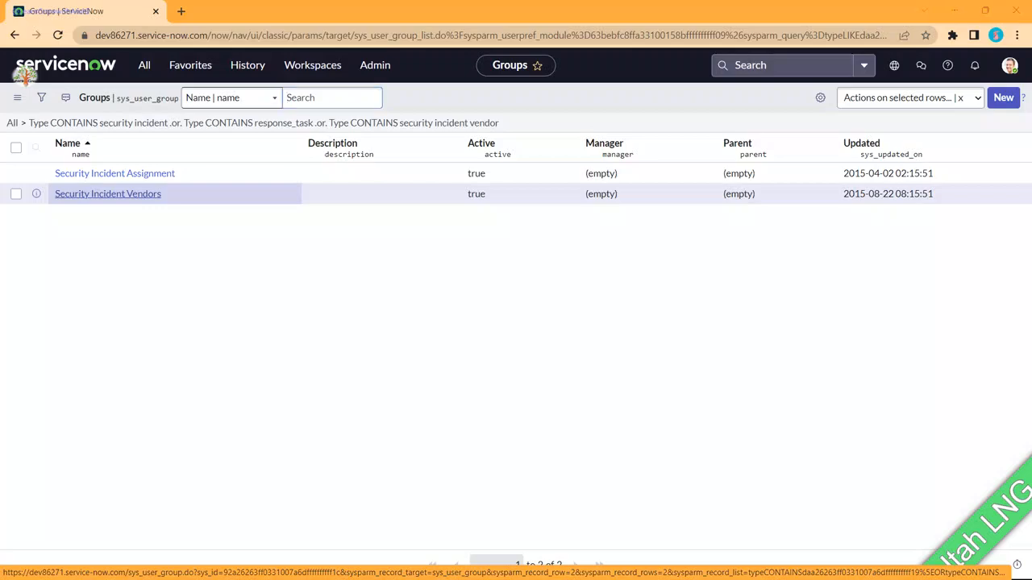
{"action": "key", "text": "alt+Tab"}
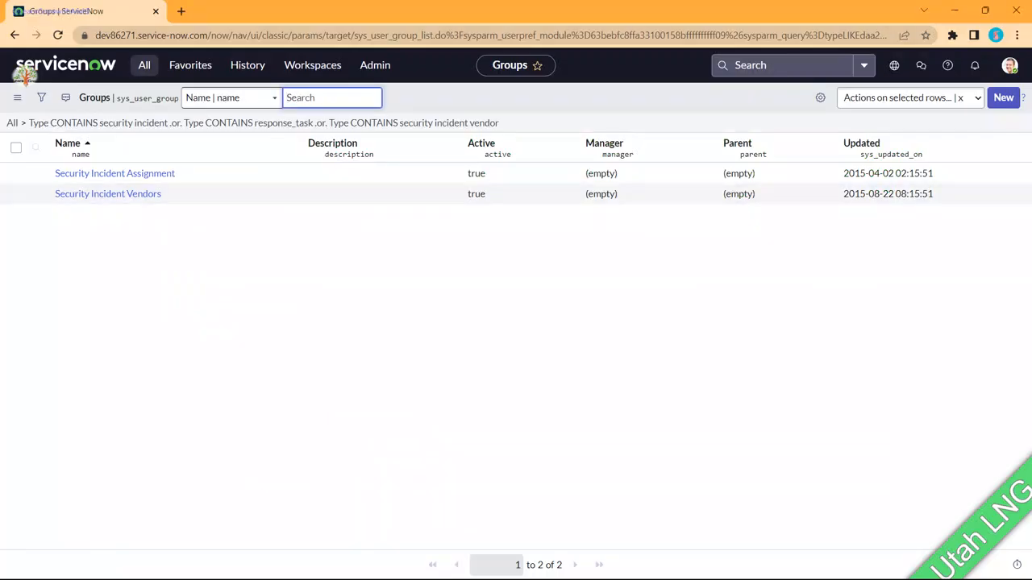
Filter the application navigator by "flow d" and open Flow Designer.
{"action": "left_click", "coordinate": [145, 65]}
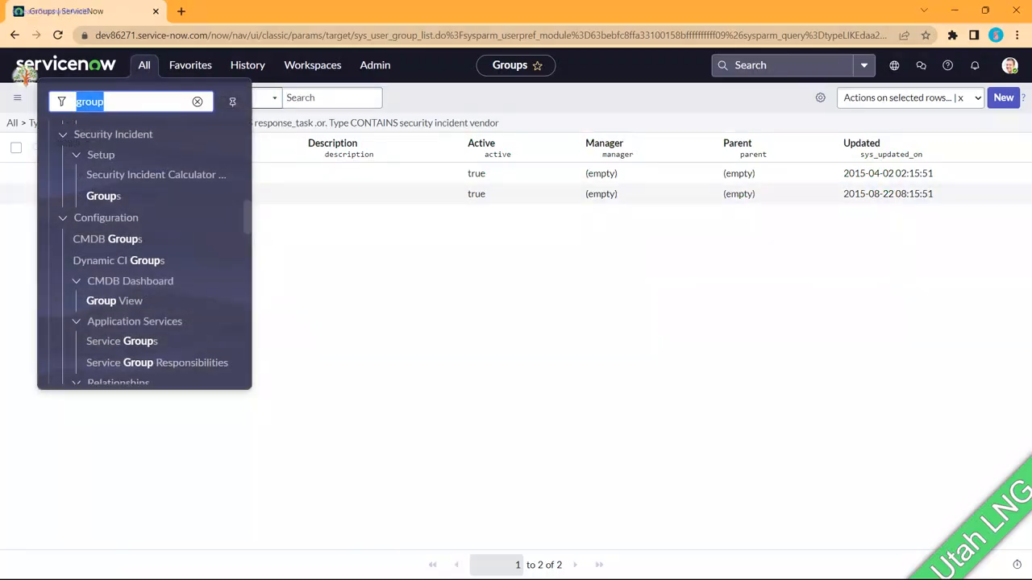
{"action": "key", "text": "Right"}
{"action": "key", "text": "BackSpace"}
{"action": "key", "text": "BackSpace"}
{"action": "key", "text": "BackSpace"}
{"action": "key", "text": "BackSpace"}
{"action": "key", "text": "BackSpace"}
{"action": "type", "text": "flow d"}
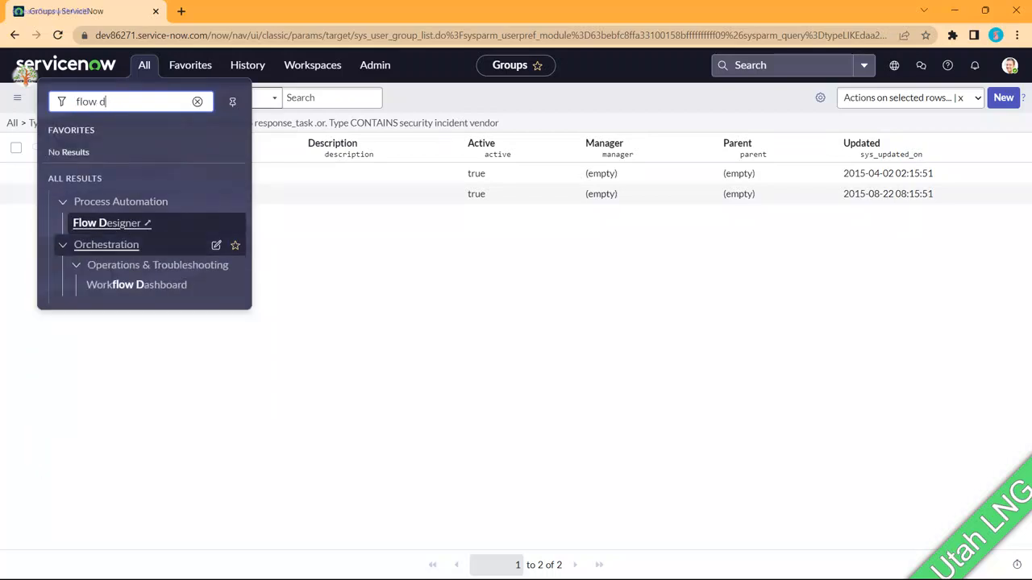
{"action": "left_click", "coordinate": [113, 224]}
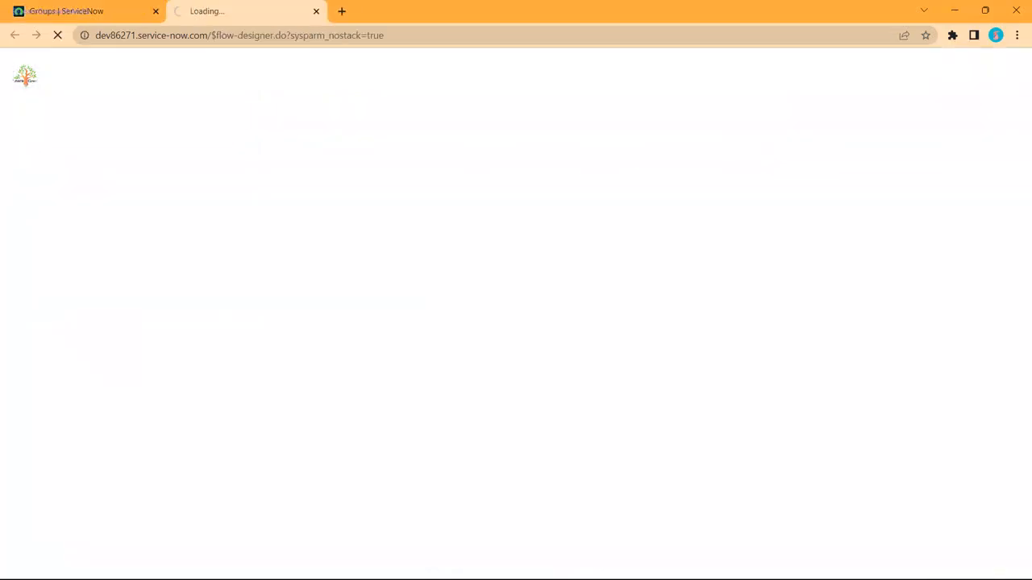
Filter the navigator by "workflow" from the Groups page and open View Security Workflows, Execution Tracking and Workflow Triggers in separate browser tabs.
{"action": "left_click", "coordinate": [68, 12]}
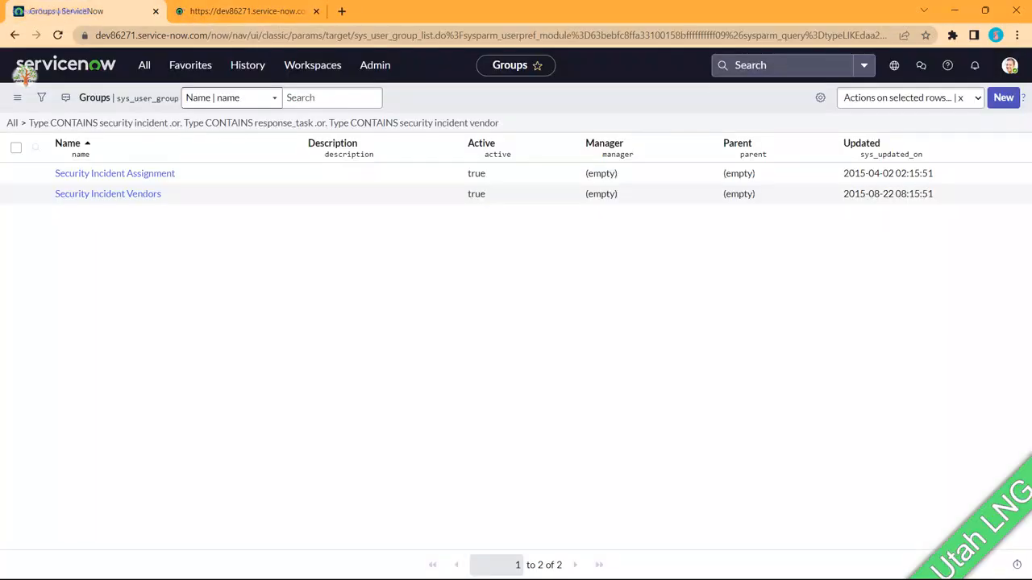
{"action": "left_click", "coordinate": [145, 65]}
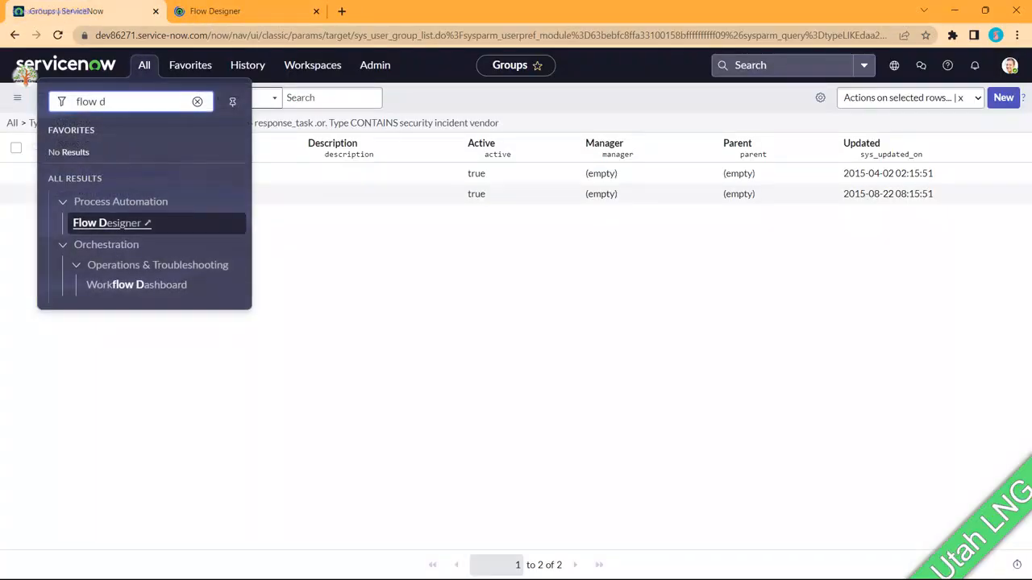
{"action": "key", "text": "ctrl+a"}
{"action": "type", "text": "wor"}
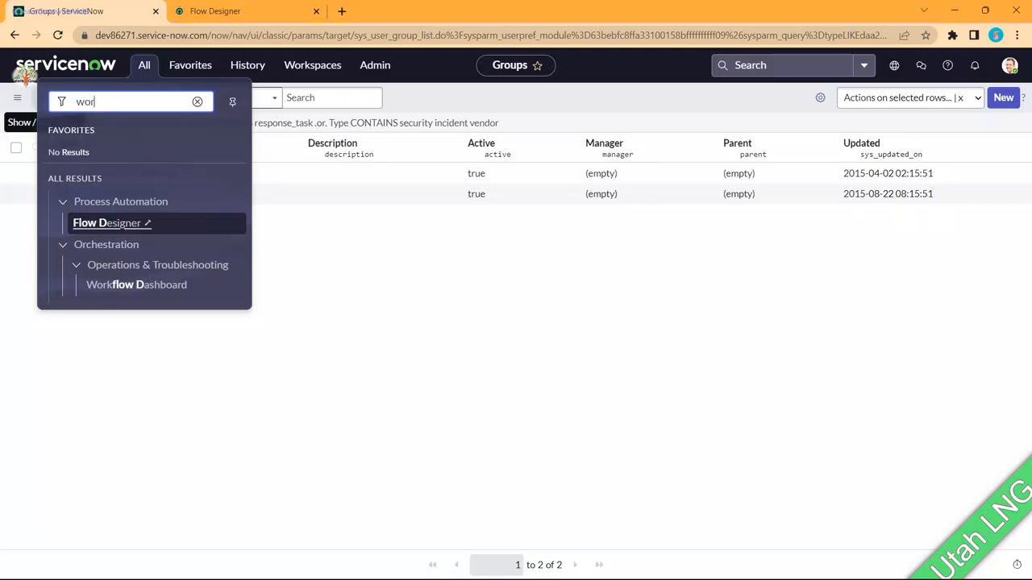
{"action": "type", "text": "kflow"}
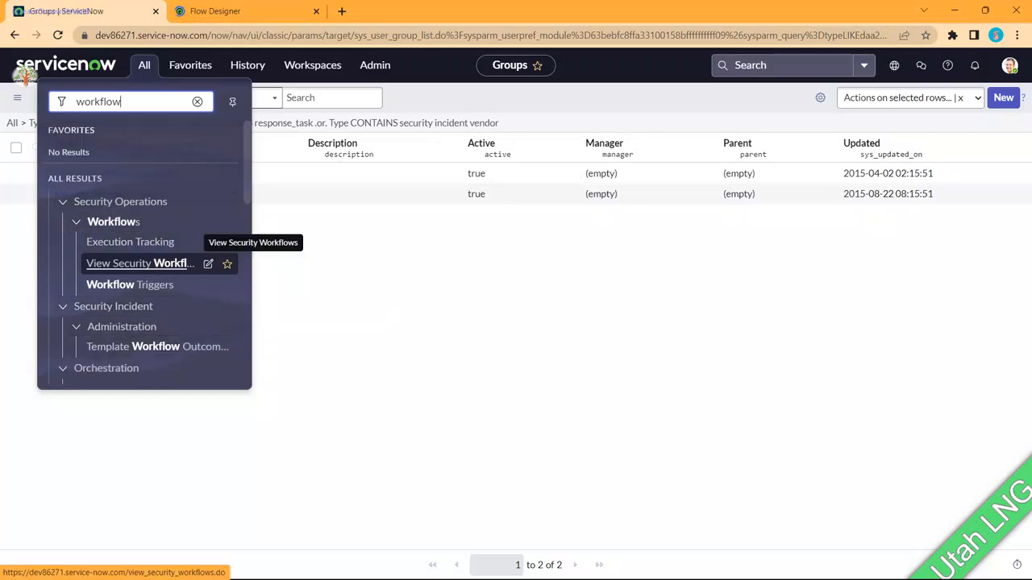
{"action": "middle_click", "coordinate": [141, 263]}
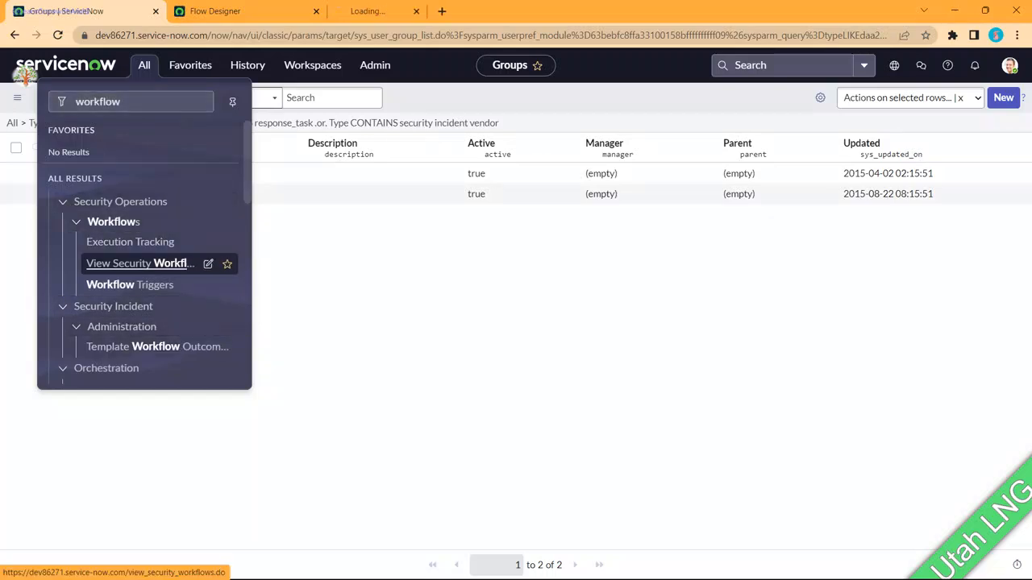
{"action": "middle_click", "coordinate": [129, 242]}
{"action": "middle_click", "coordinate": [129, 285]}
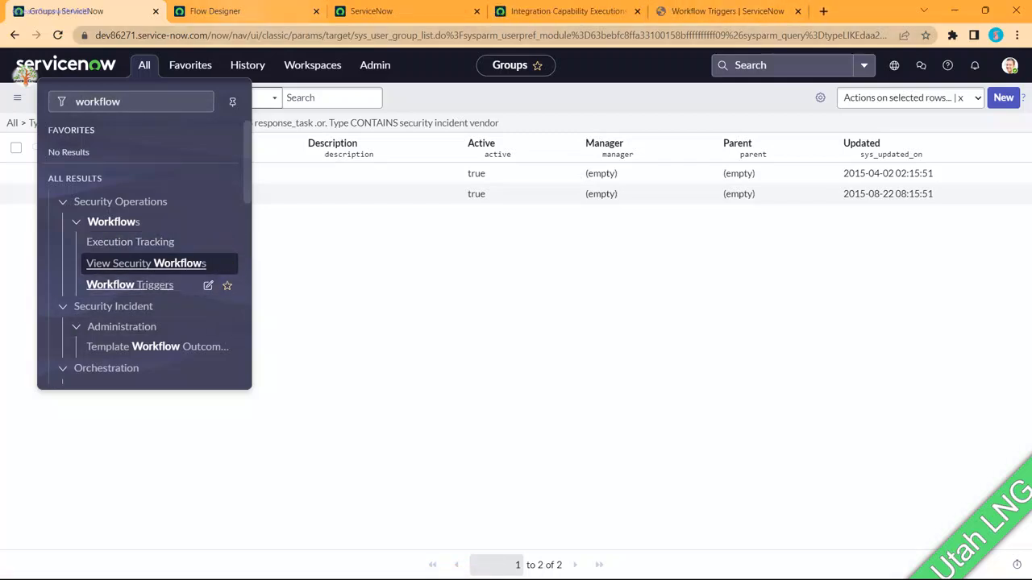
View the flows in Flow Designer, then dismiss the notice on the Security Workflows page and review its full list of workflows.
{"action": "left_click", "coordinate": [214, 11]}
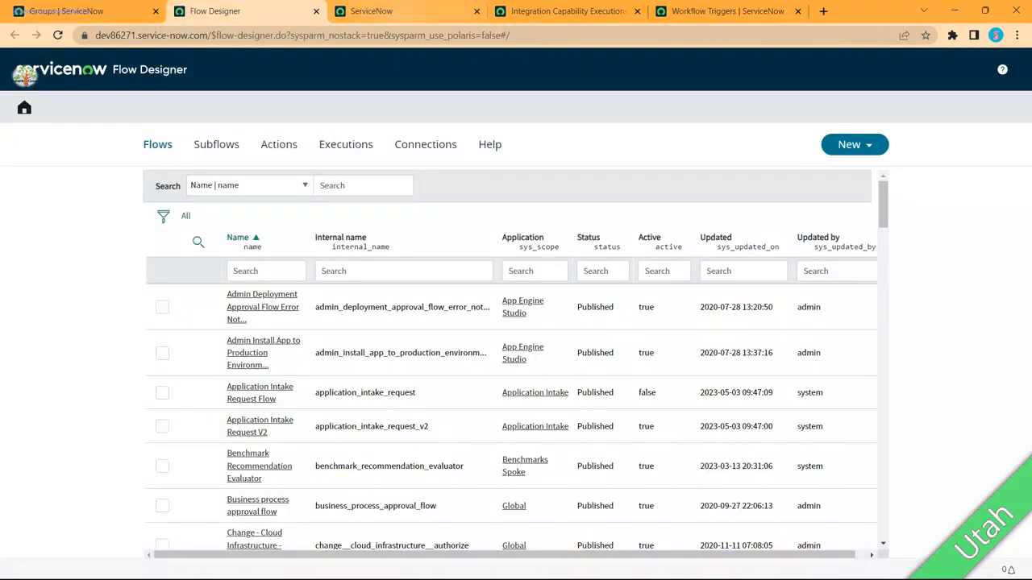
{"action": "left_click", "coordinate": [379, 10]}
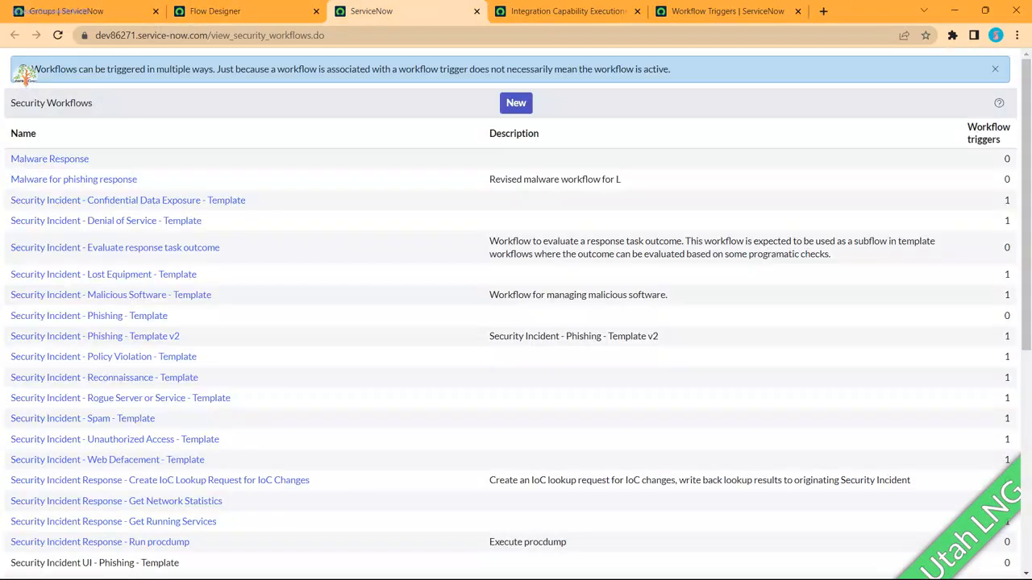
{"action": "left_click", "coordinate": [995, 69]}
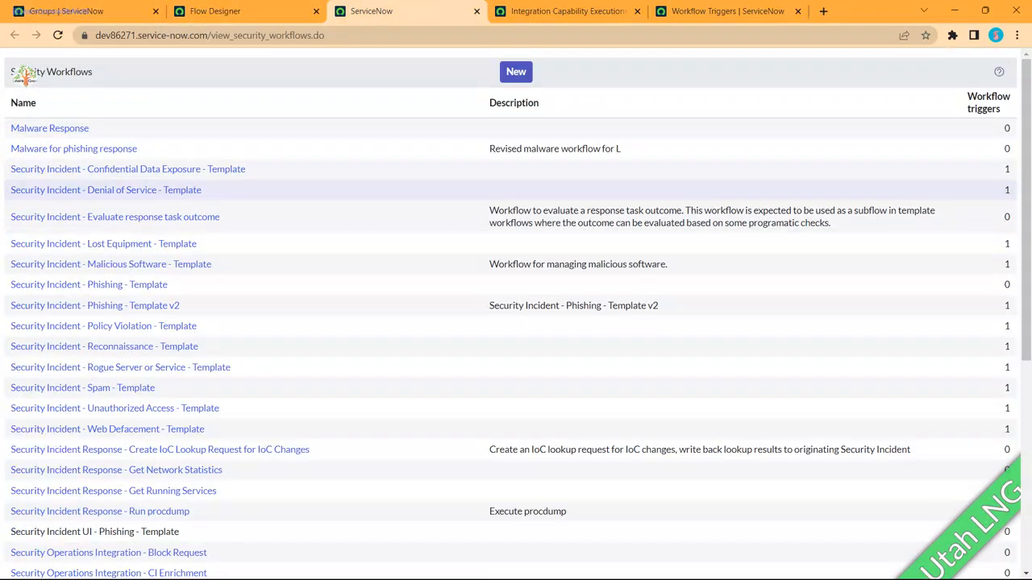
{"action": "scroll", "coordinate": [24, 75], "scroll_direction": "down", "scroll_amount": 5}
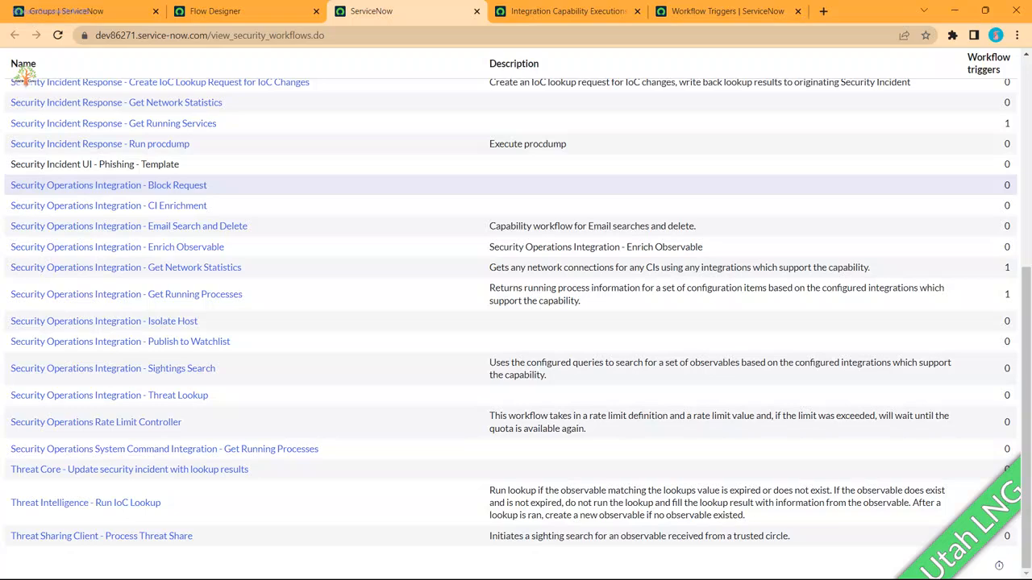
{"action": "scroll", "coordinate": [24, 74], "scroll_direction": "up", "scroll_amount": 3}
{"action": "scroll", "coordinate": [24, 74], "scroll_direction": "up", "scroll_amount": 2}
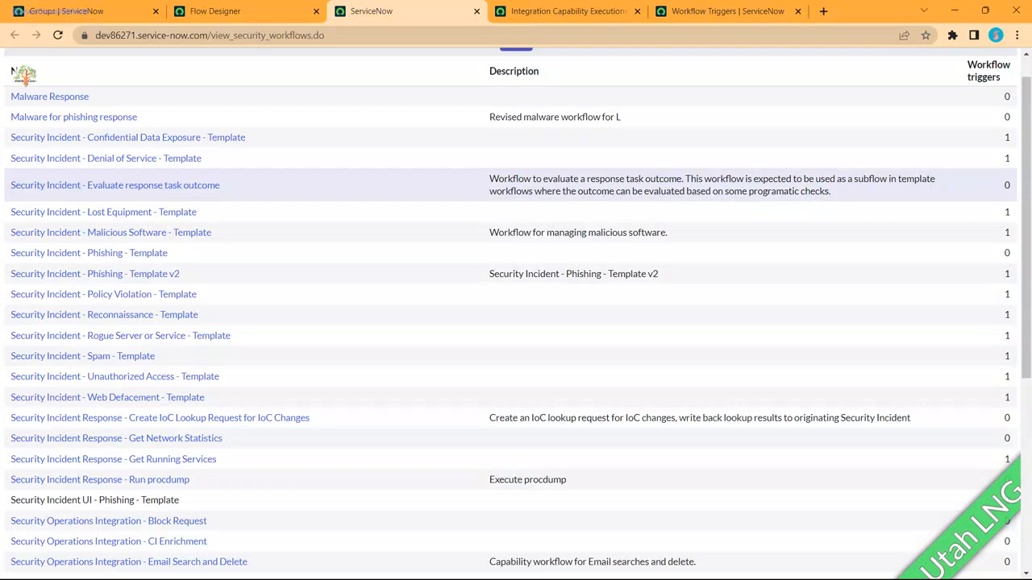
Review the rest of the security workflows list, then open the Denial of Service - Template Workflow record from Workflow Triggers.
{"action": "scroll", "coordinate": [516, 190], "scroll_direction": "down", "scroll_amount": 3}
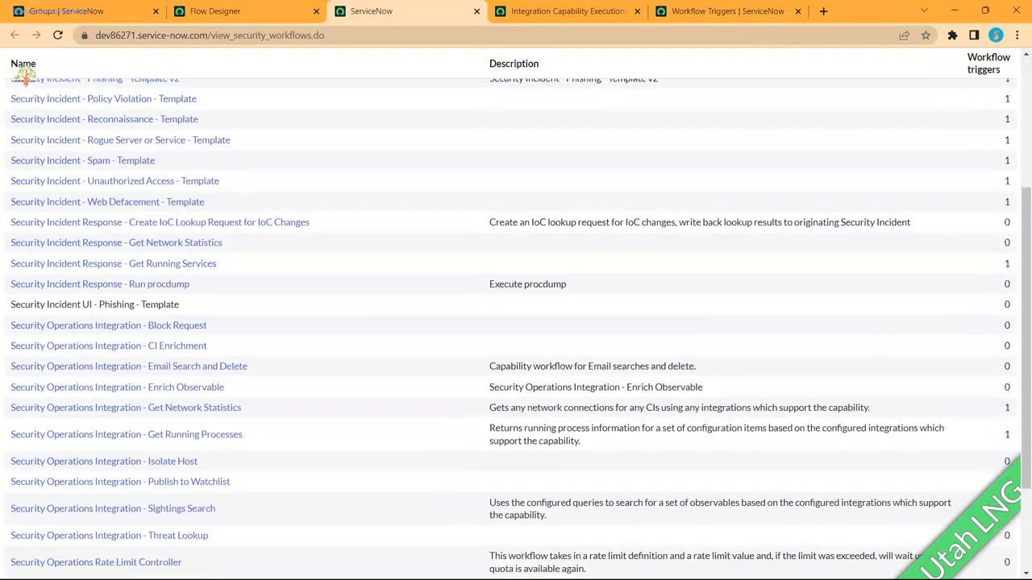
{"action": "scroll", "coordinate": [516, 201], "scroll_direction": "down", "scroll_amount": 2}
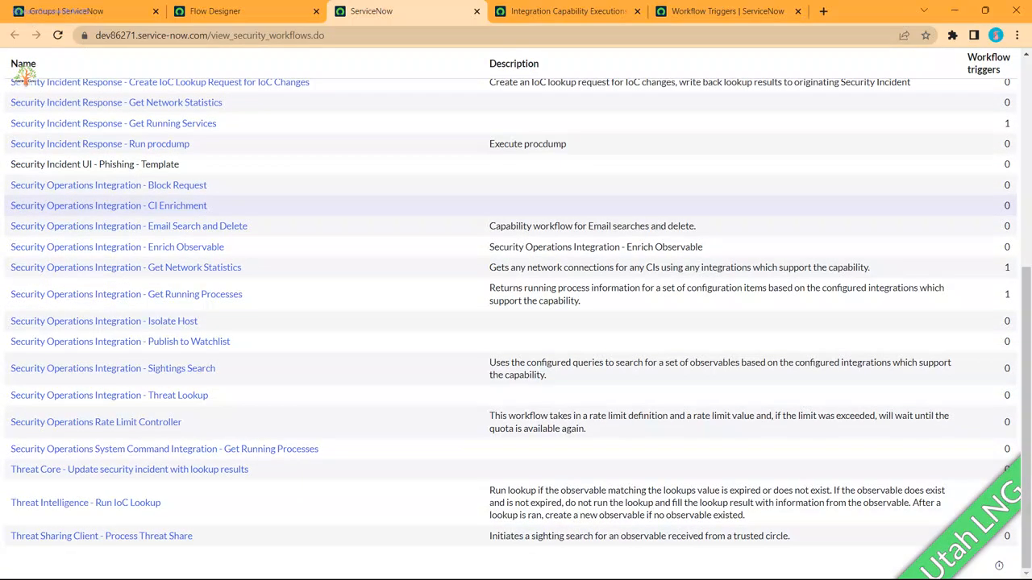
{"action": "scroll", "coordinate": [121, 203], "scroll_direction": "up", "scroll_amount": 3}
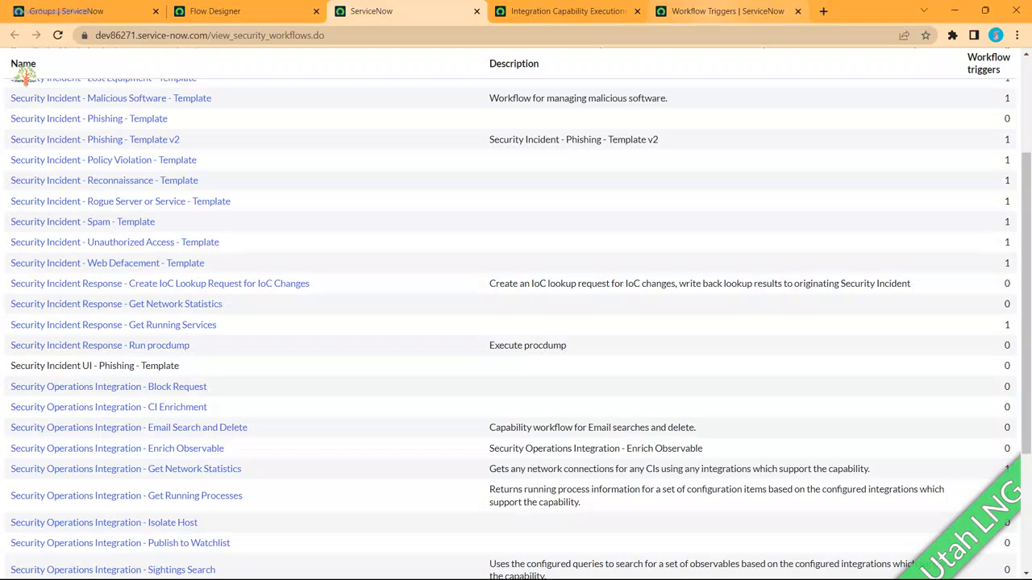
{"action": "left_click", "coordinate": [725, 10]}
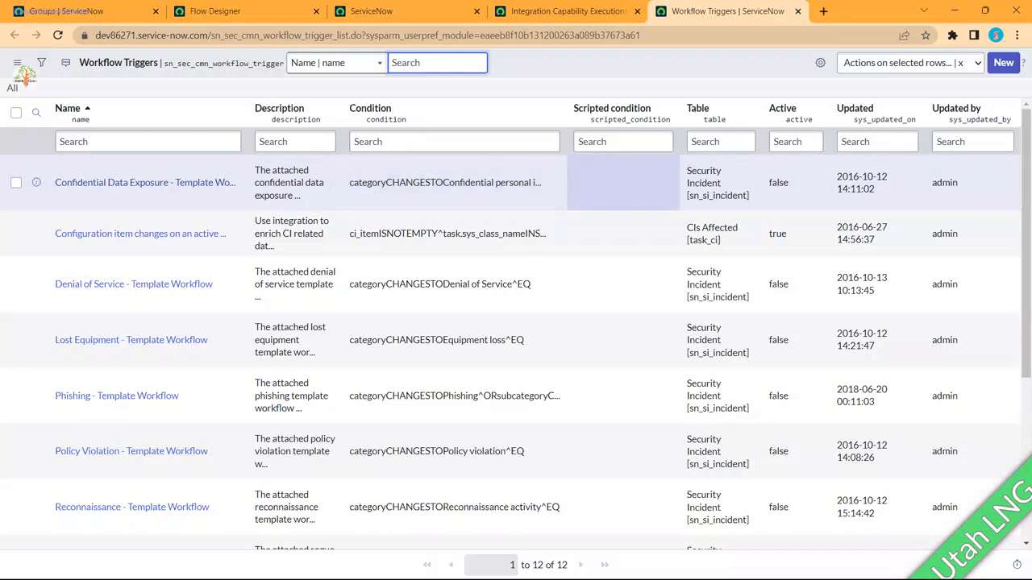
{"action": "left_click", "coordinate": [134, 284]}
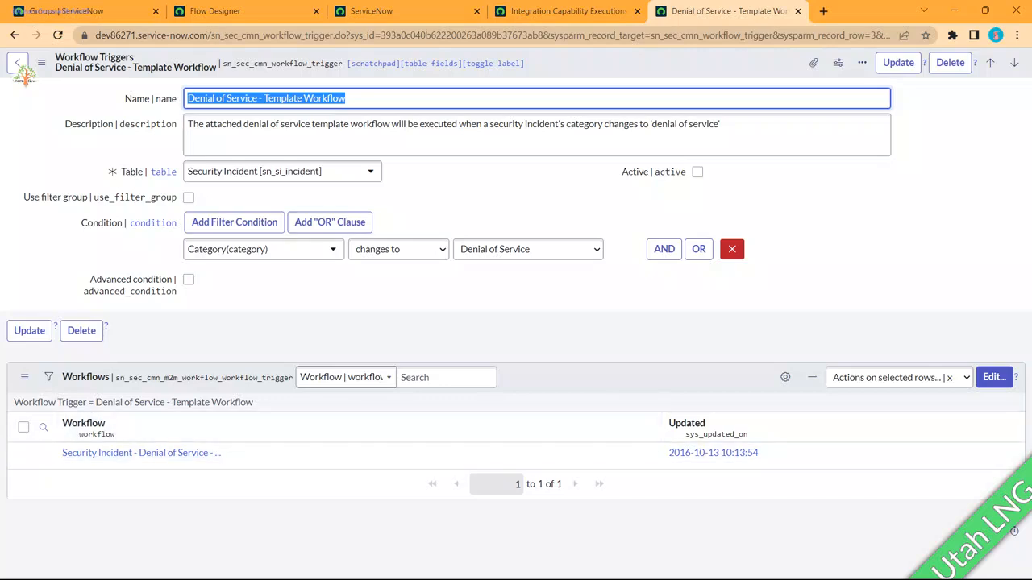
Filter the flows in Flow Designer by the name "*security" and review the matching flows.
{"action": "left_click", "coordinate": [216, 12]}
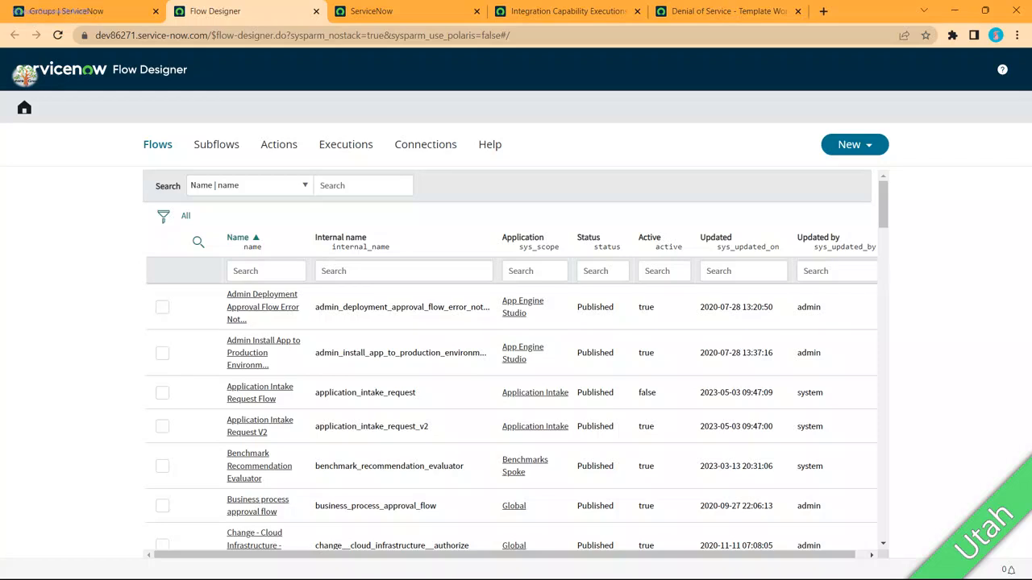
{"action": "left_click", "coordinate": [266, 271]}
{"action": "type", "text": "*sec"}
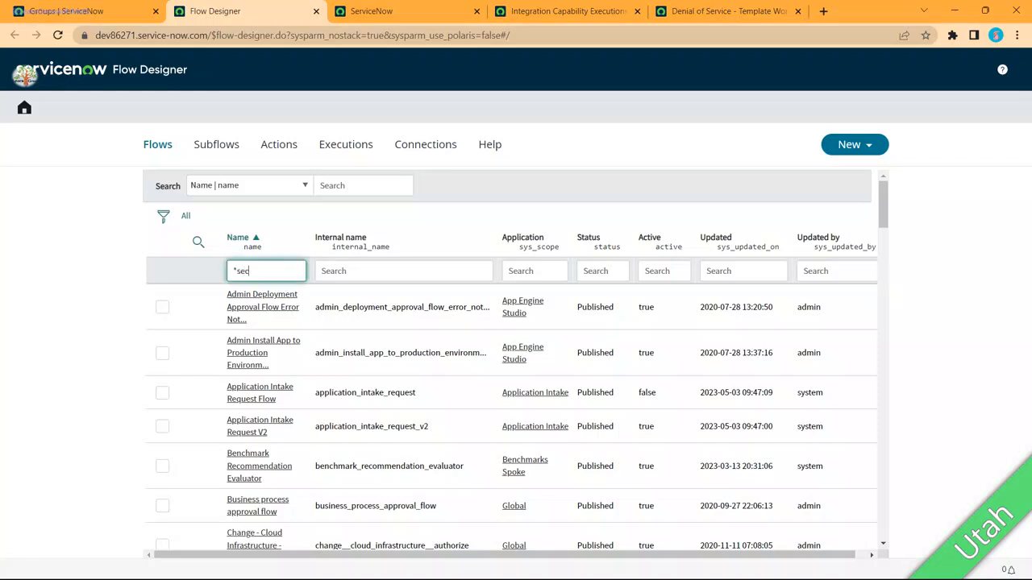
{"action": "type", "text": "urity"}
{"action": "key", "text": "Return"}
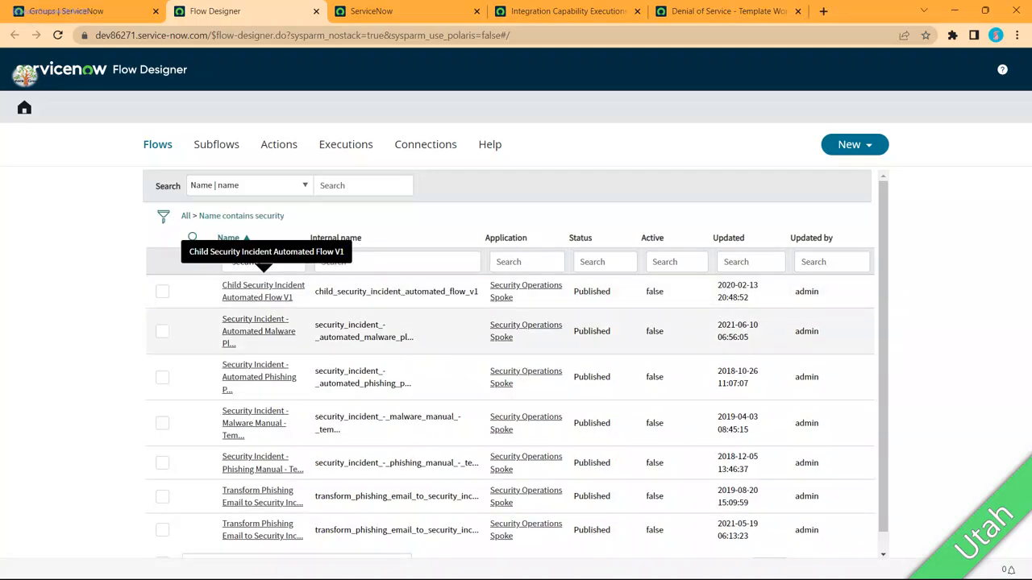
{"action": "scroll", "coordinate": [258, 338], "scroll_direction": "down", "scroll_amount": 1}
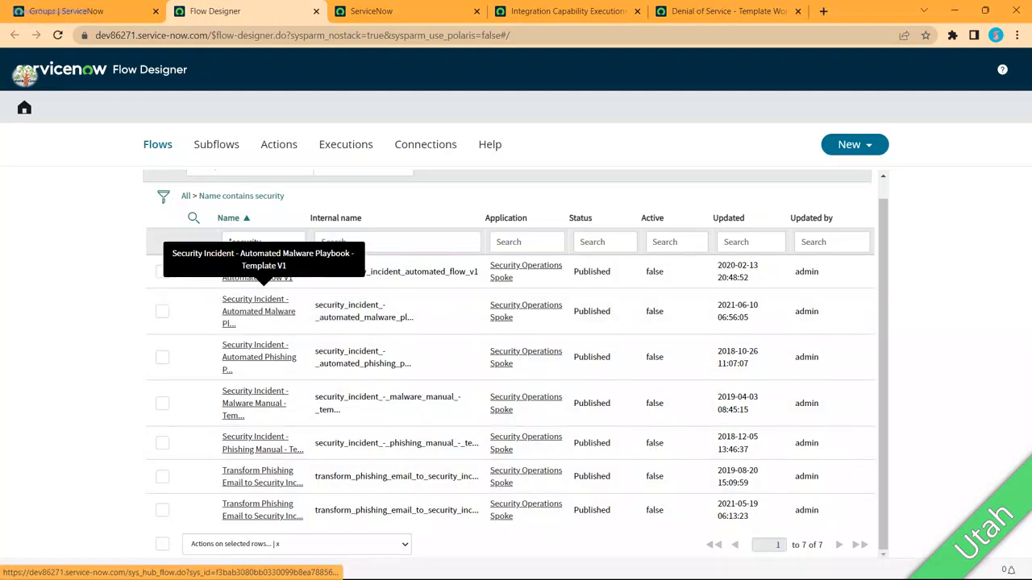
Show the Flow Designer subflows, filter them by the internal name "*security" and review the matching entries.
{"action": "left_click", "coordinate": [216, 144]}
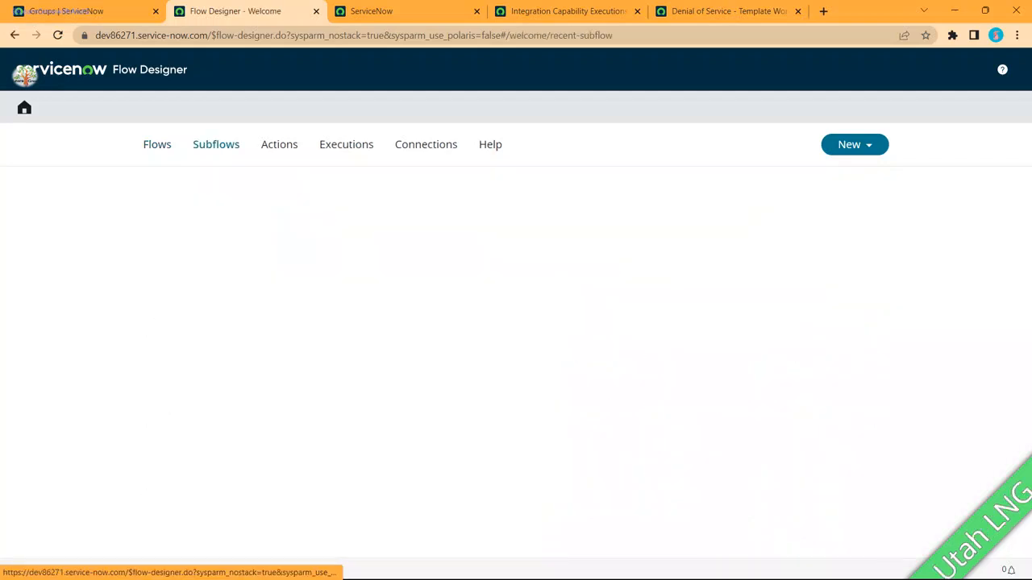
{"action": "left_click", "coordinate": [424, 270]}
{"action": "type", "text": "*secuti"}
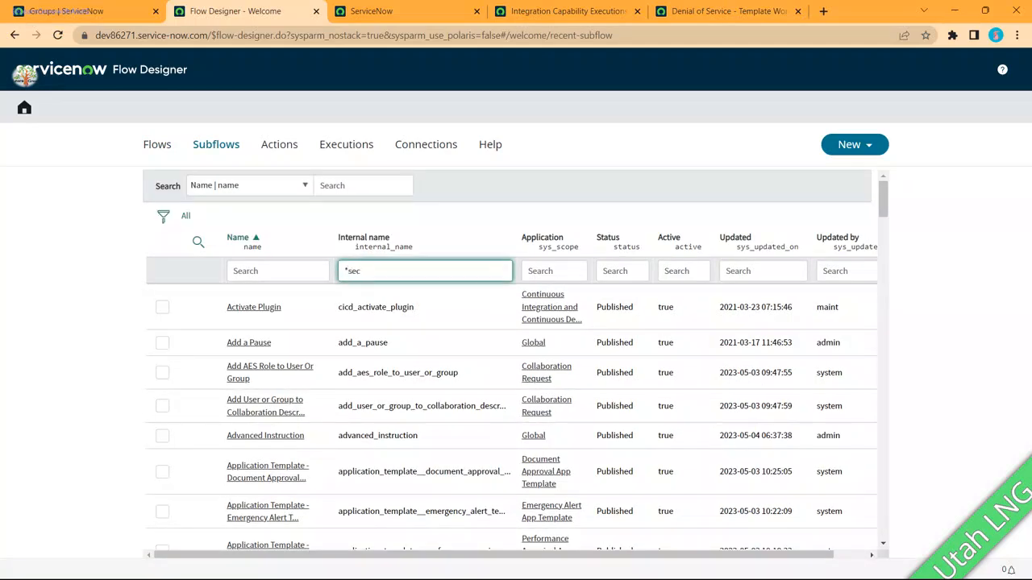
{"action": "key", "text": "BackSpace"}
{"action": "key", "text": "BackSpace"}
{"action": "type", "text": "rity"}
{"action": "key", "text": "Return"}
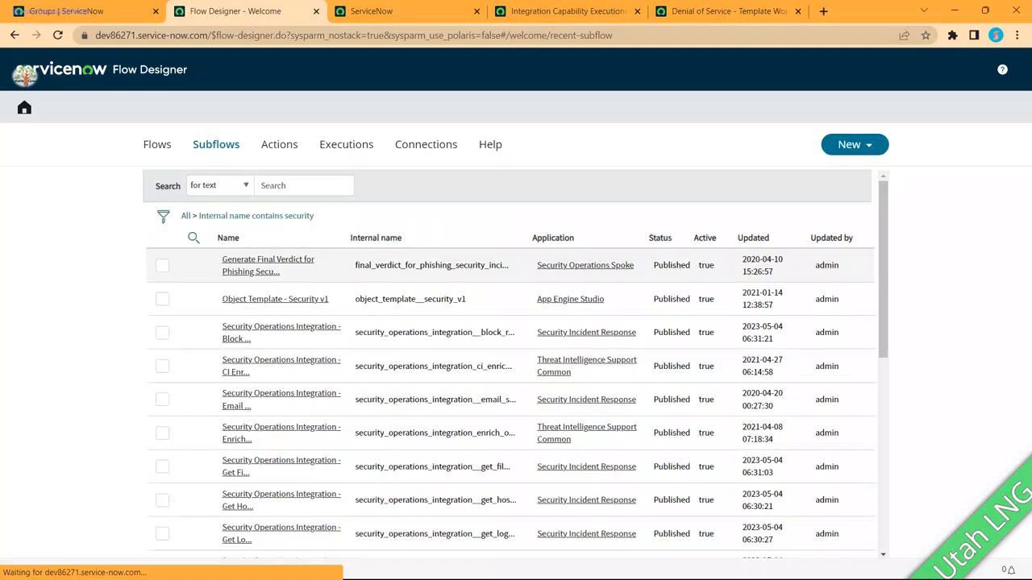
{"action": "scroll", "coordinate": [516, 362], "scroll_direction": "down", "scroll_amount": 5}
{"action": "scroll", "coordinate": [515, 371], "scroll_direction": "down", "scroll_amount": 3}
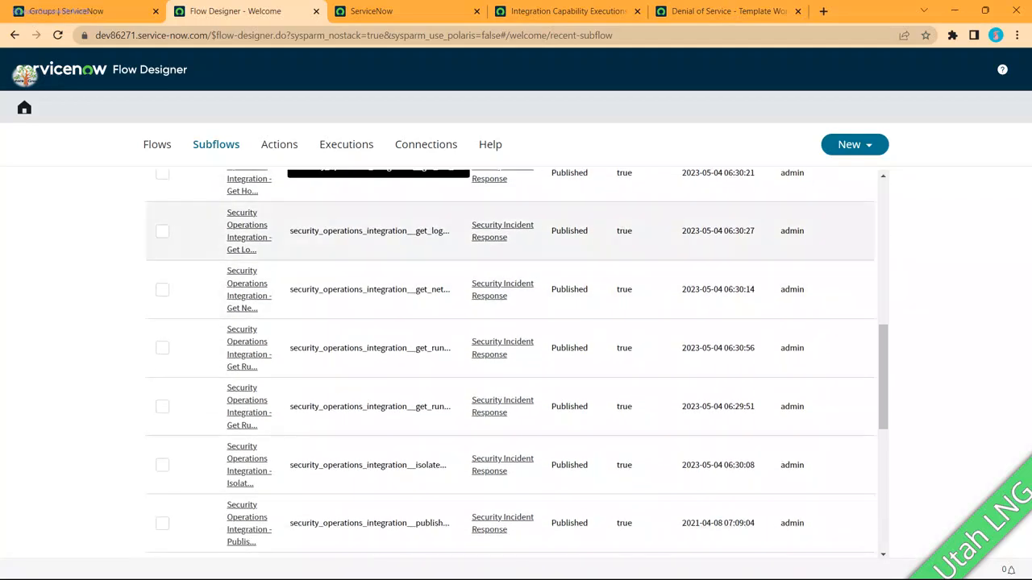
{"action": "scroll", "coordinate": [516, 371], "scroll_direction": "down", "scroll_amount": 5}
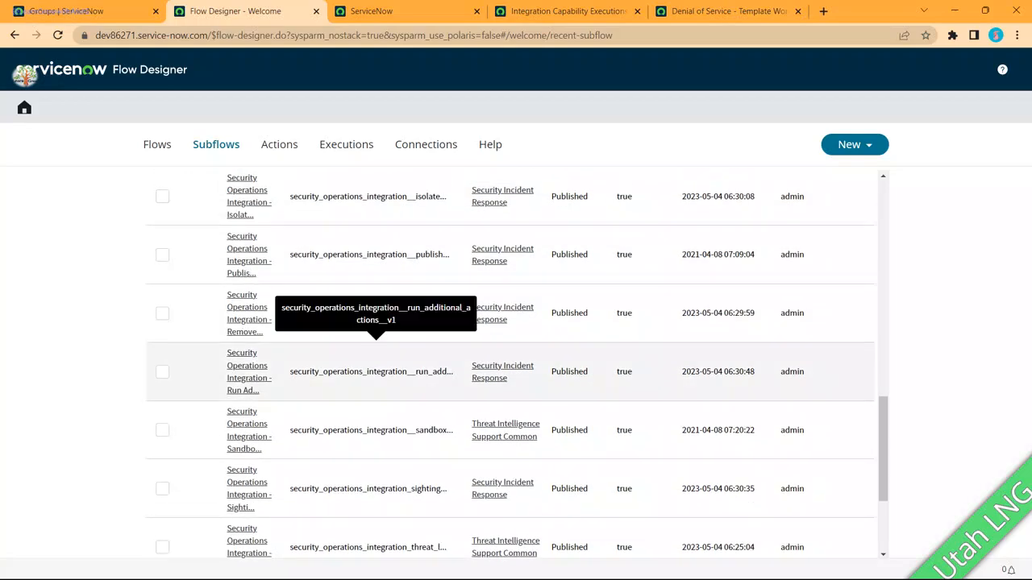
{"action": "scroll", "coordinate": [376, 366], "scroll_direction": "up", "scroll_amount": 5}
Show the Flow Designer actions, filter them by the internal name "*security" and review the list to its end.
{"action": "left_click", "coordinate": [278, 145]}
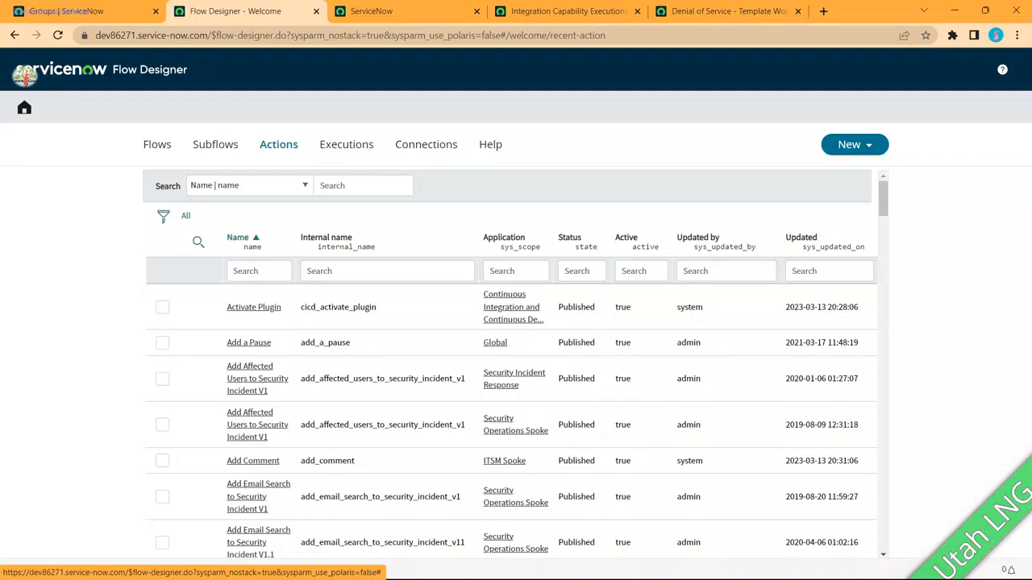
{"action": "left_click", "coordinate": [387, 271]}
{"action": "type", "text": "*security"}
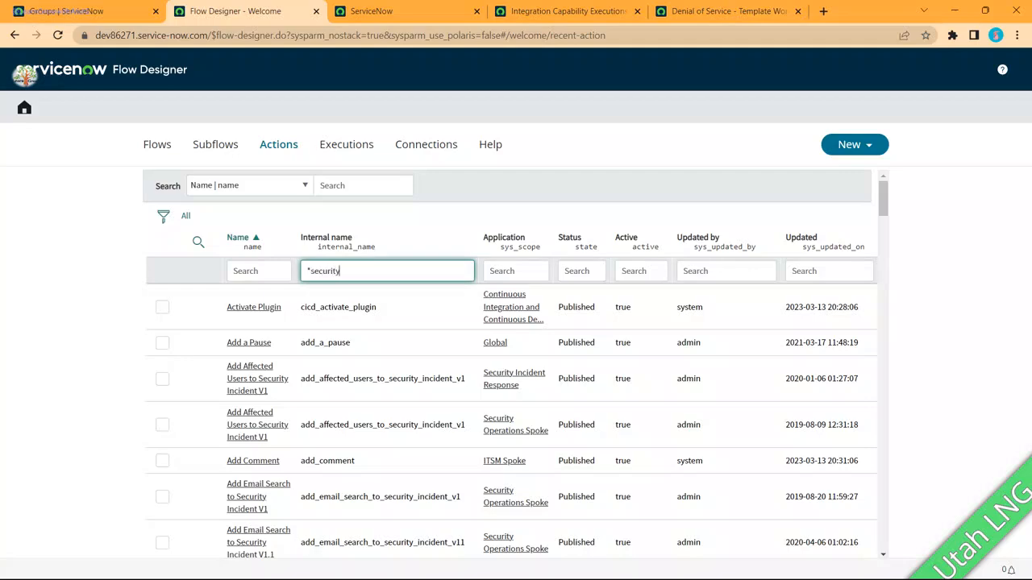
{"action": "key", "text": "Return"}
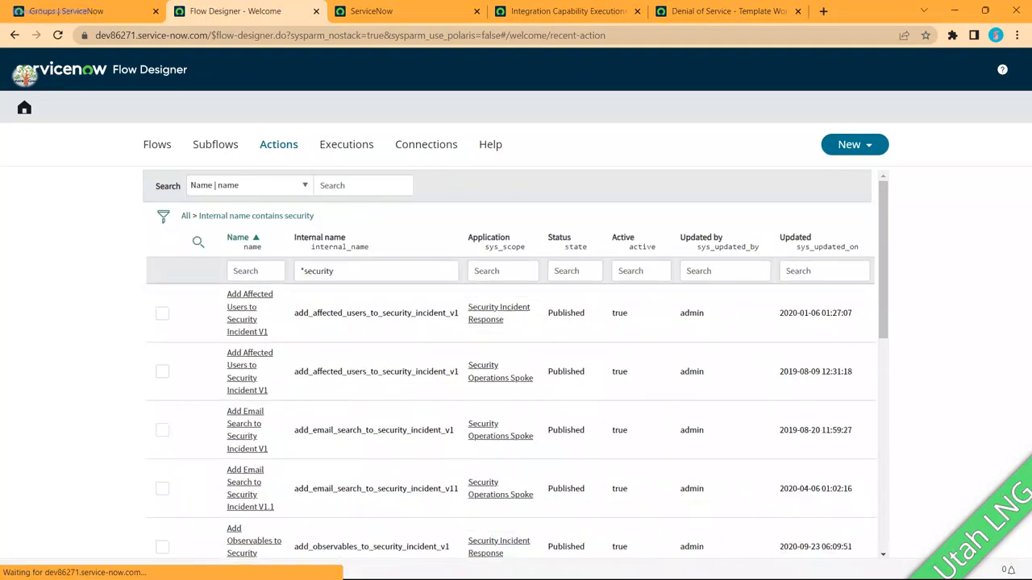
{"action": "scroll", "coordinate": [516, 362], "scroll_direction": "down", "scroll_amount": 10}
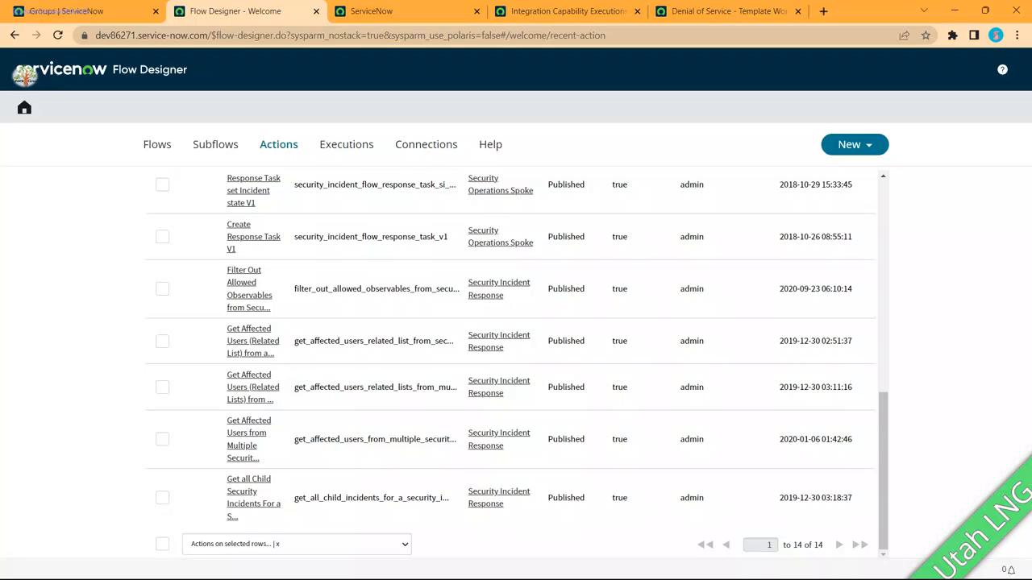
Revisit the security workflows list and Flow Designer actions, then open the workflow attached to the Denial of Service trigger.
{"action": "left_click", "coordinate": [379, 11]}
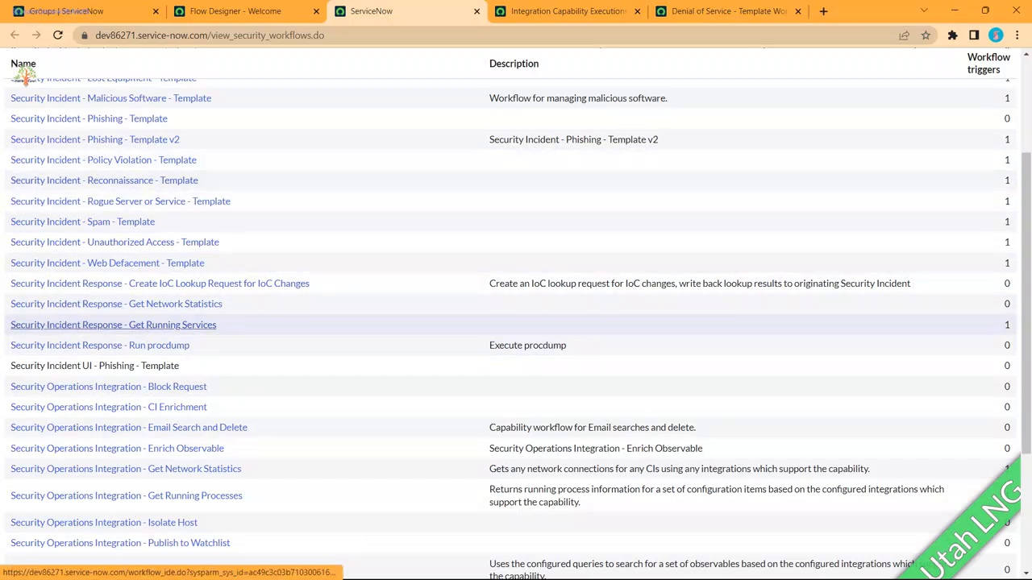
{"action": "left_click", "coordinate": [235, 11]}
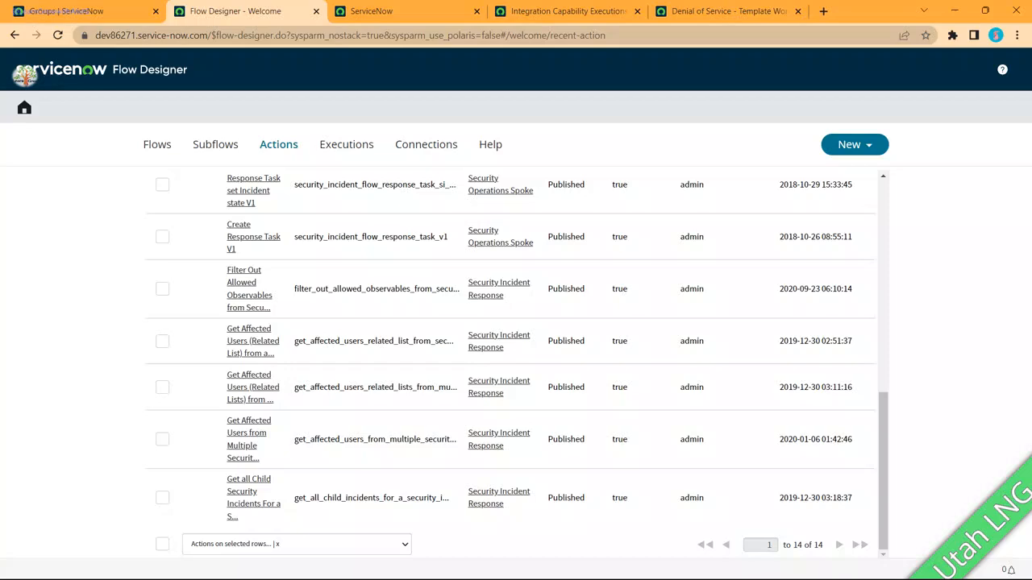
{"action": "left_click", "coordinate": [378, 10]}
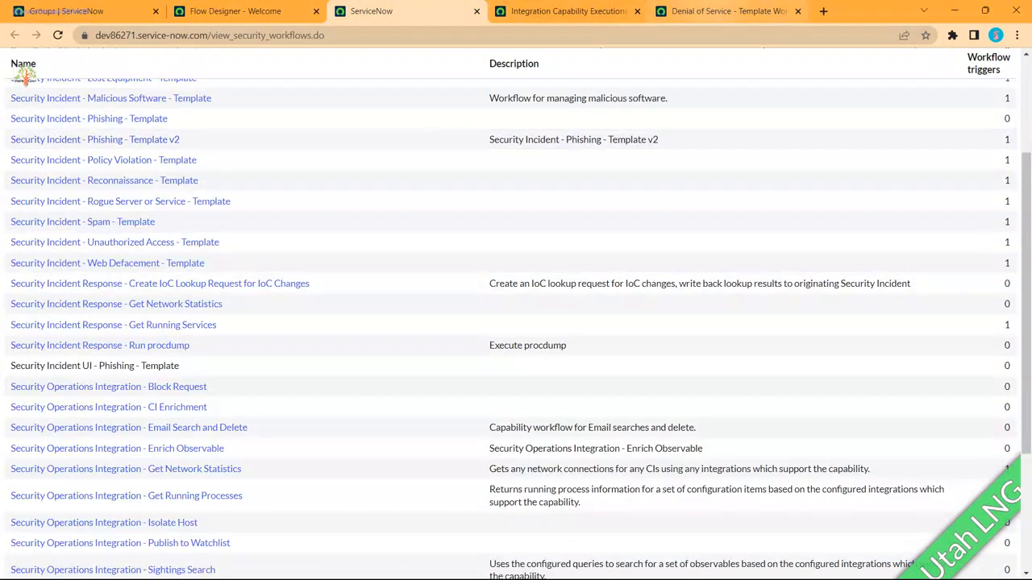
{"action": "left_click", "coordinate": [713, 11]}
{"action": "left_click", "coordinate": [142, 452]}
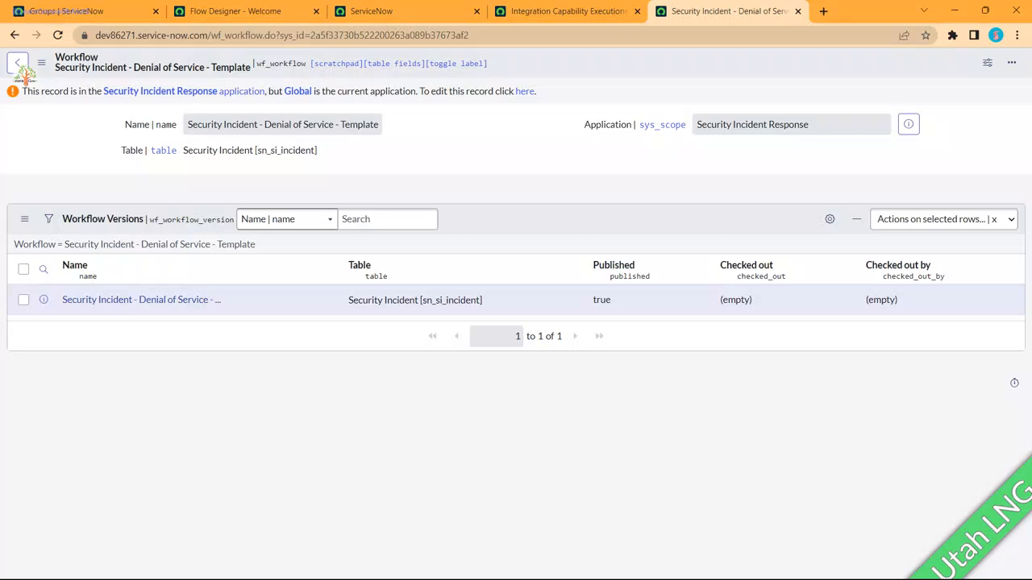
Glance at the PowerPoint slide show, then return to ServiceNow's Groups page, filter the navigator by "Asse" and open the Post Incident Review assessment setup.
{"action": "key", "text": "alt+Tab"}
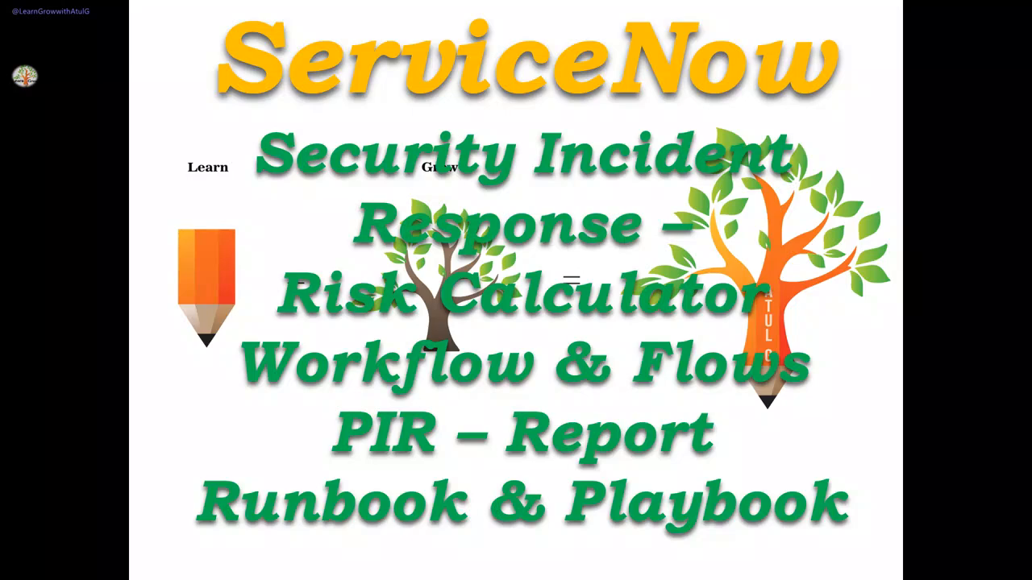
{"action": "key", "text": "alt+Tab"}
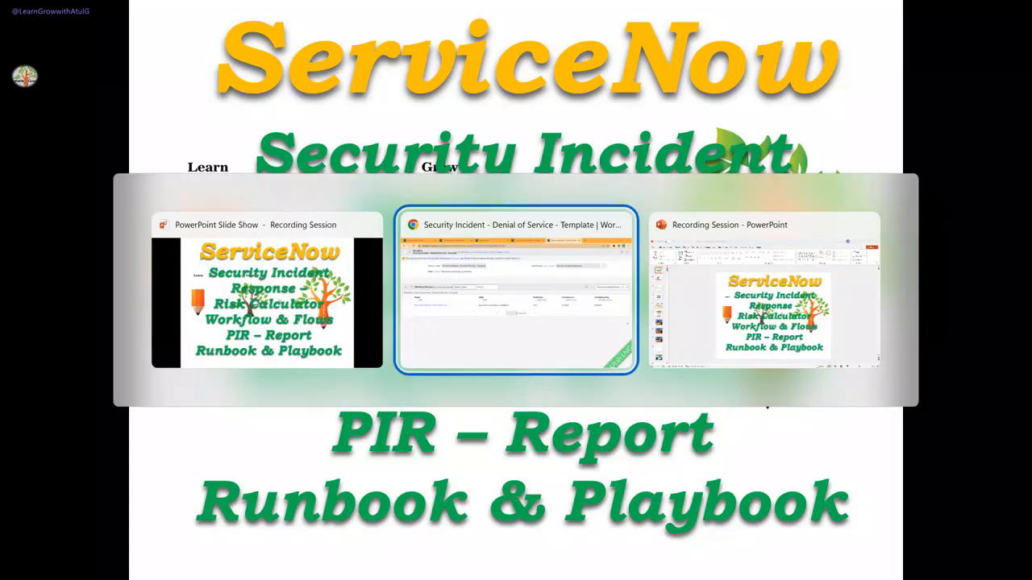
{"action": "left_click", "coordinate": [64, 12]}
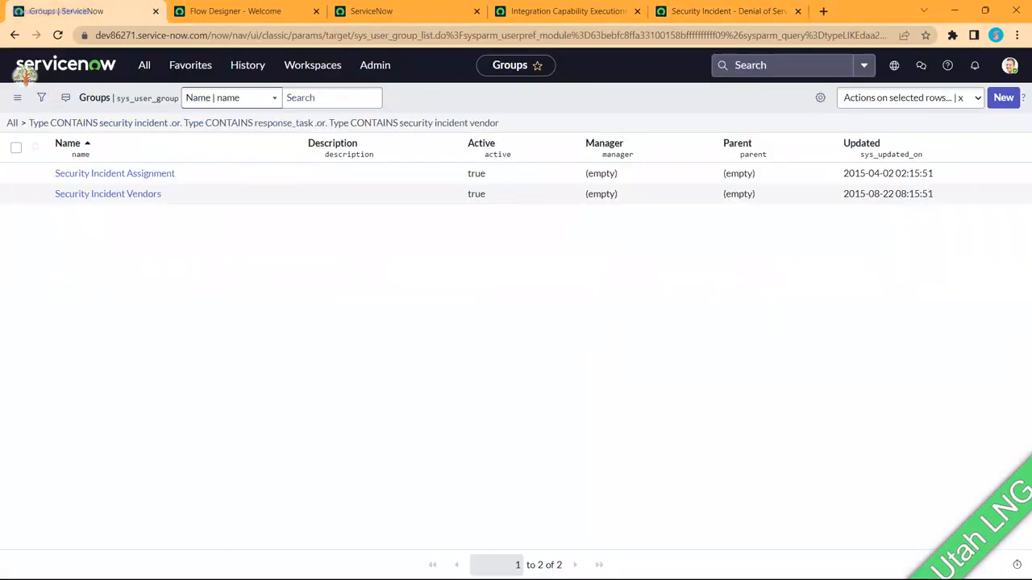
{"action": "left_click", "coordinate": [144, 64]}
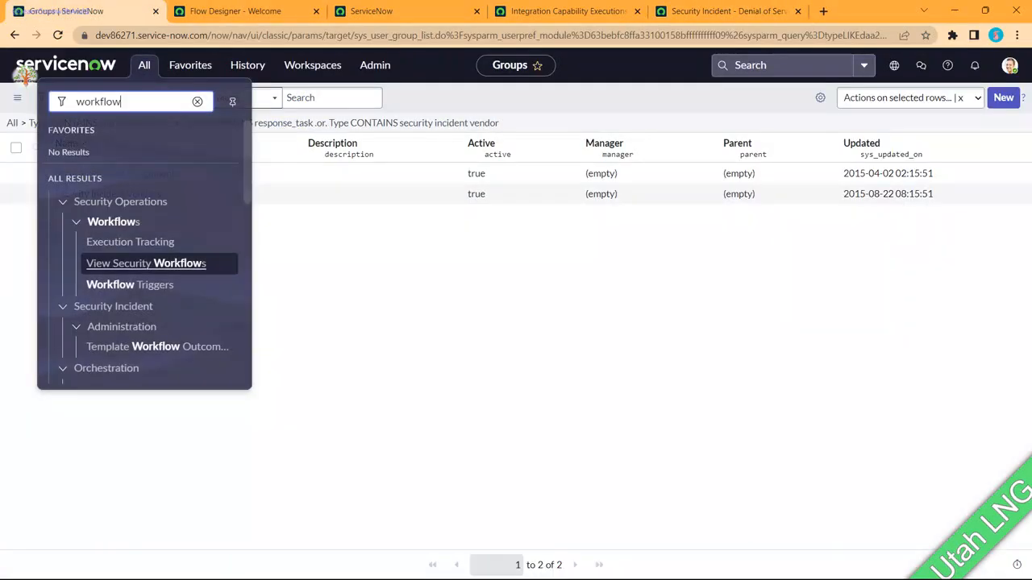
{"action": "type", "text": "Asse"}
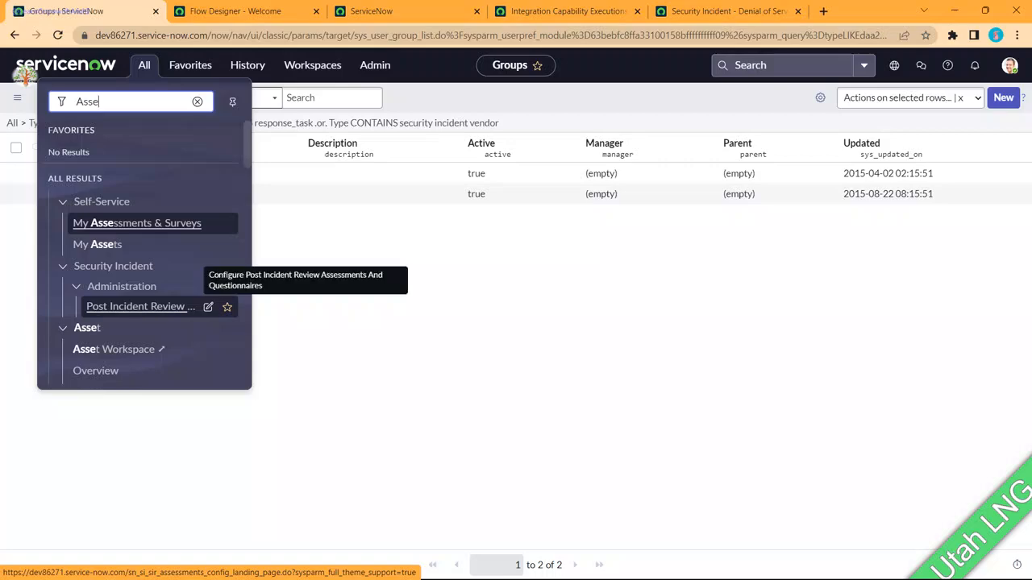
{"action": "left_click", "coordinate": [140, 306]}
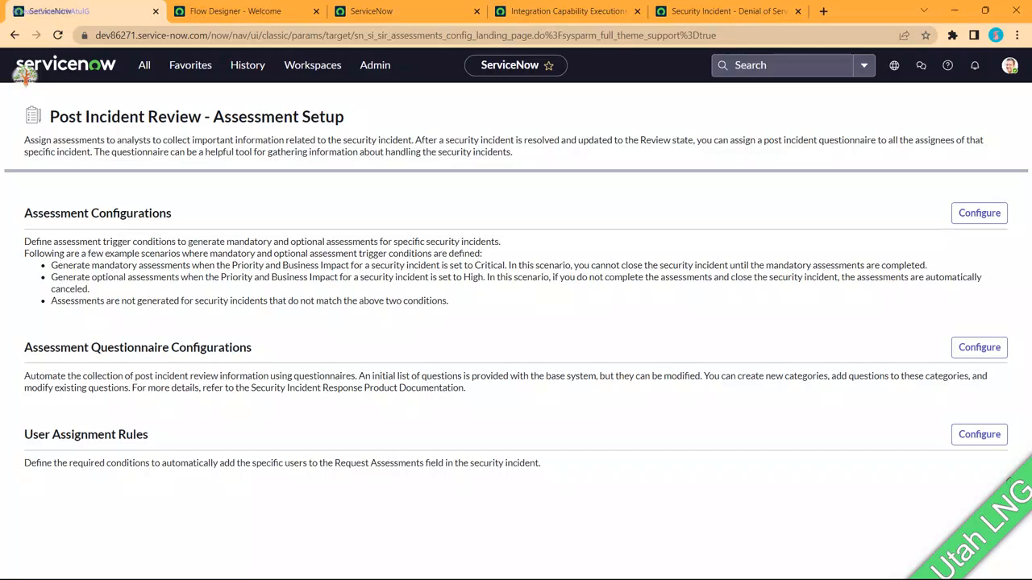
Filter the application navigator by "incident", open Security Incident's Show Open Incidents in a new browser tab and switch to it.
{"action": "left_click", "coordinate": [145, 65]}
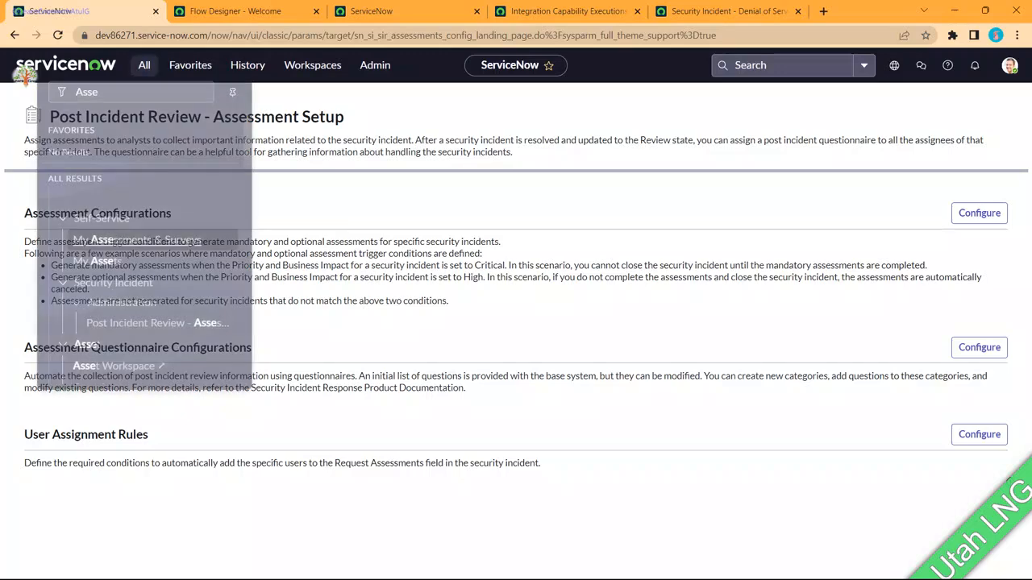
{"action": "type", "text": "in"}
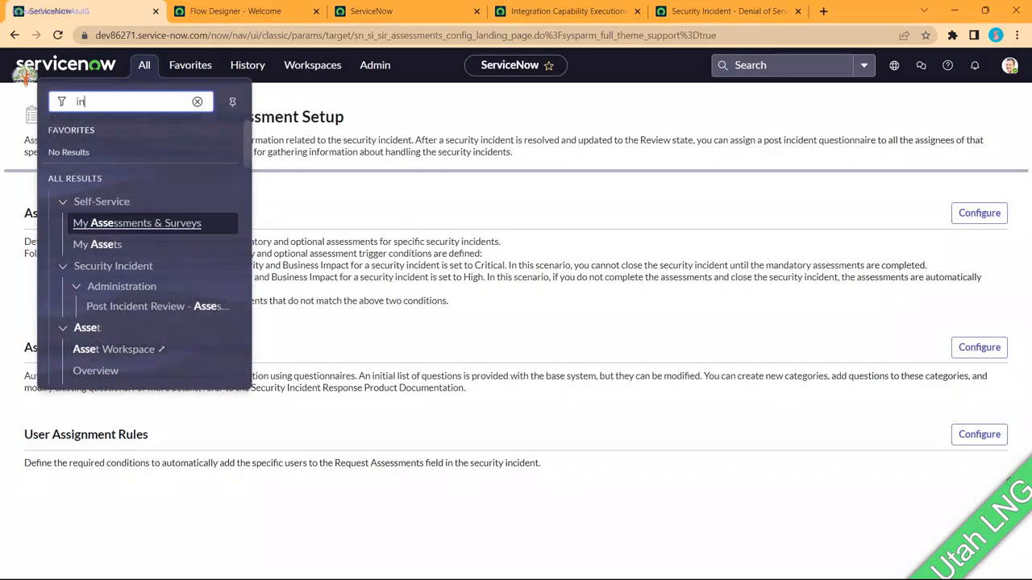
{"action": "type", "text": "cident"}
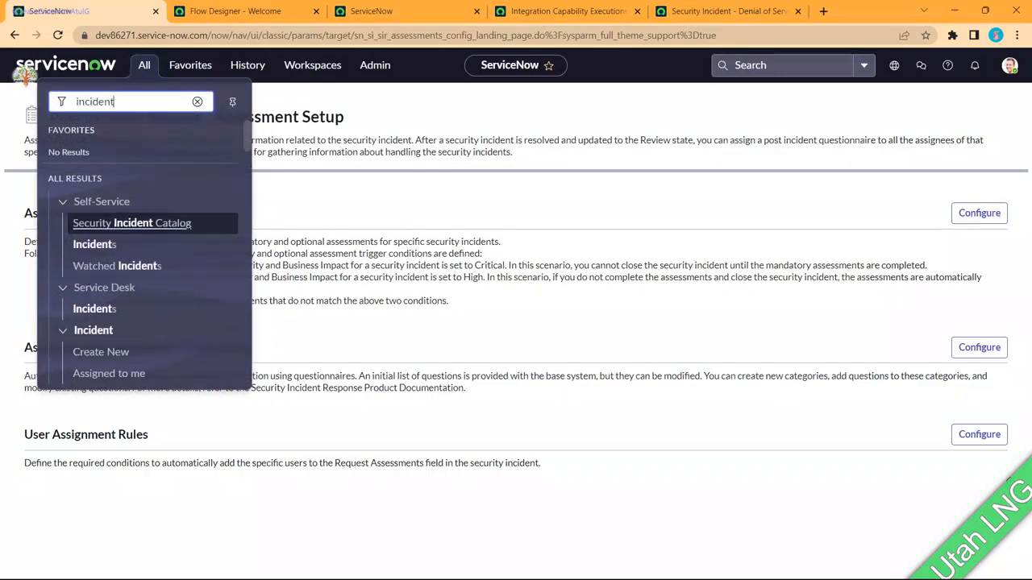
{"action": "scroll", "coordinate": [145, 242], "scroll_direction": "down", "scroll_amount": 8}
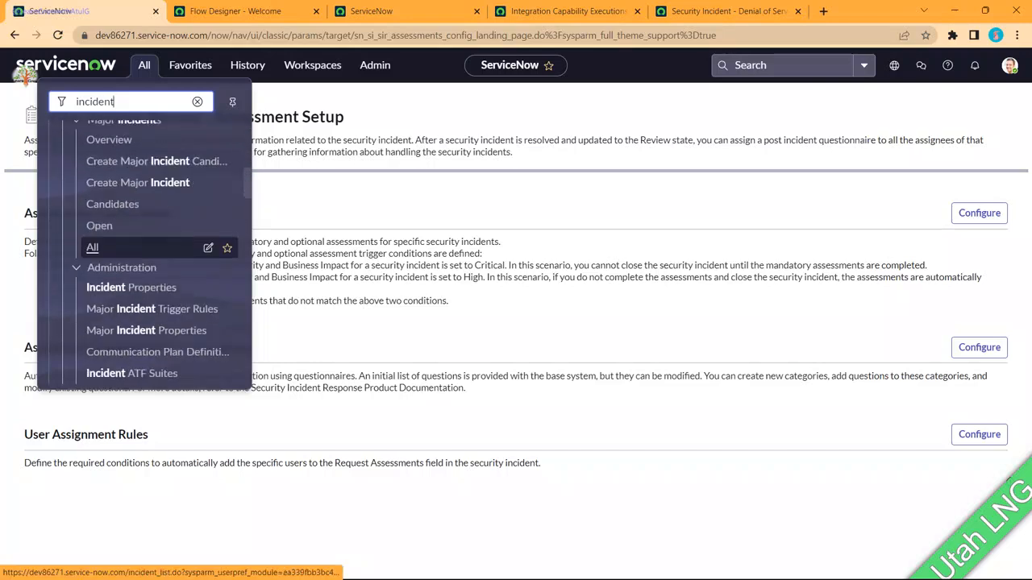
{"action": "scroll", "coordinate": [145, 254], "scroll_direction": "down", "scroll_amount": 1}
{"action": "scroll", "coordinate": [137, 250], "scroll_direction": "down", "scroll_amount": 3}
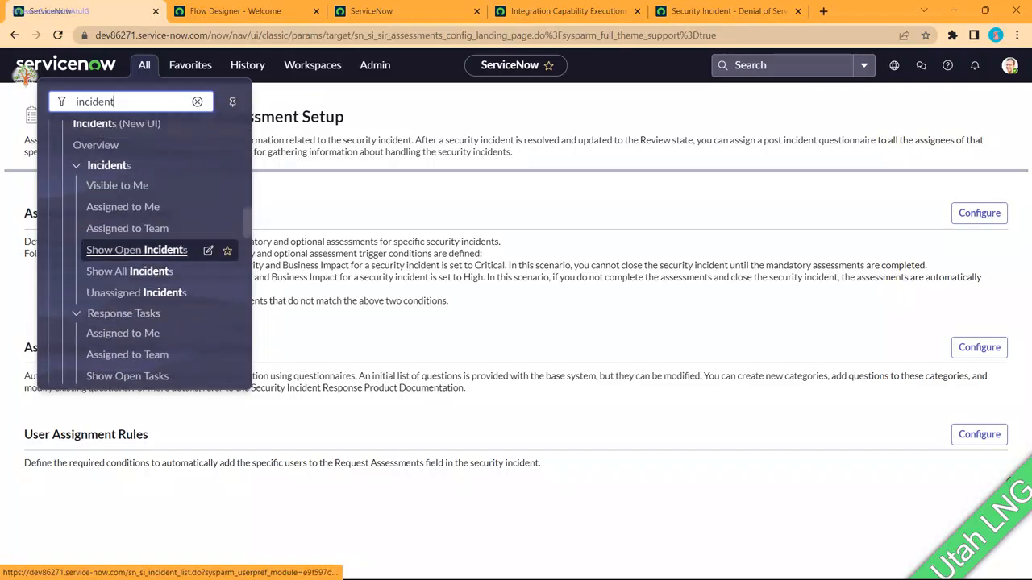
{"action": "left_click", "coordinate": [137, 250]}
{"action": "left_click", "coordinate": [137, 250], "text": "ctrl"}
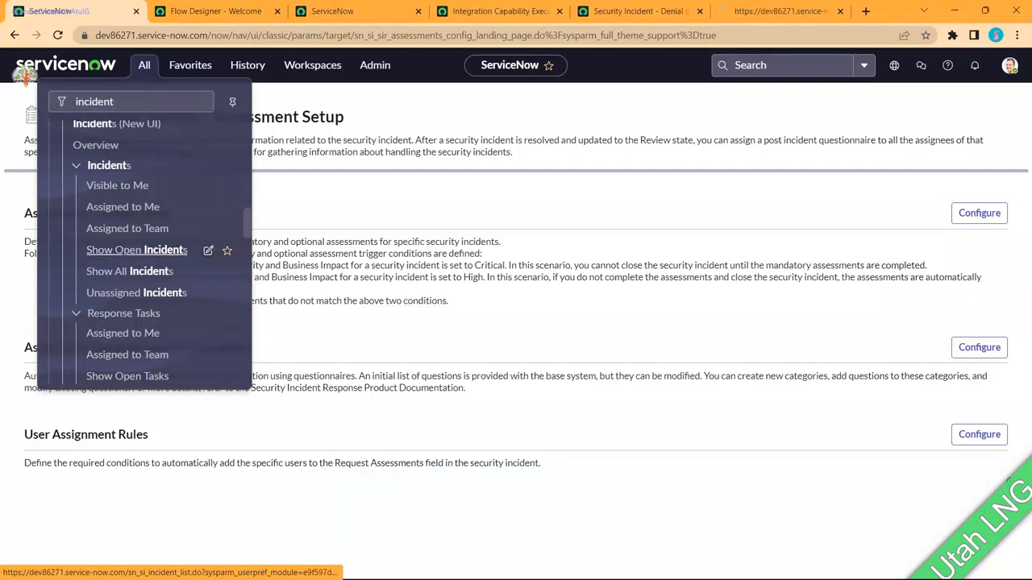
{"action": "key", "text": "ctrl+Tab"}
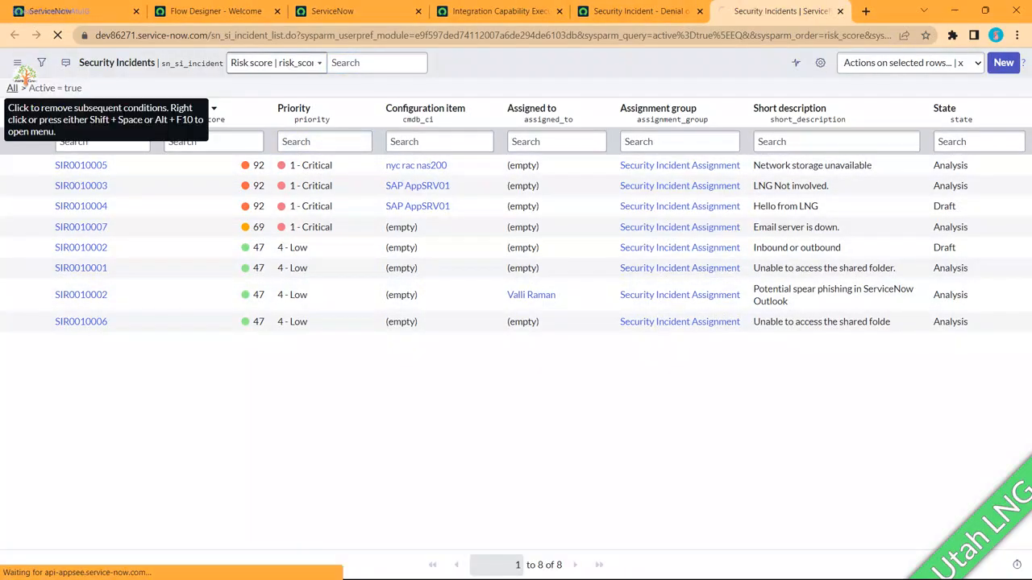
Clear the active-only filter on the security incidents list, then open Security Incident's Show All Incidents in a new browser tab.
{"action": "left_click", "coordinate": [12, 87]}
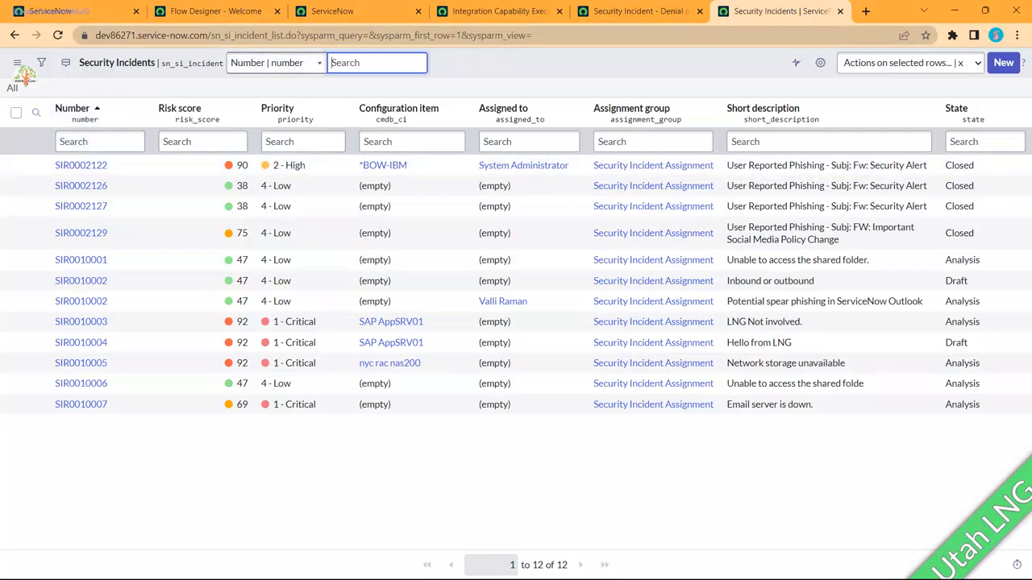
{"action": "left_click", "coordinate": [80, 11]}
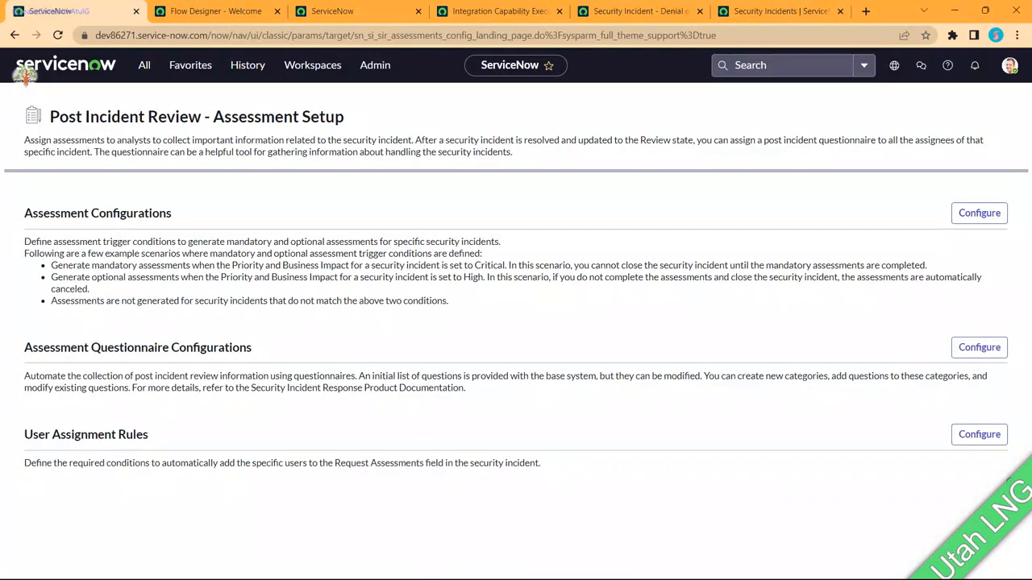
{"action": "left_click", "coordinate": [144, 65]}
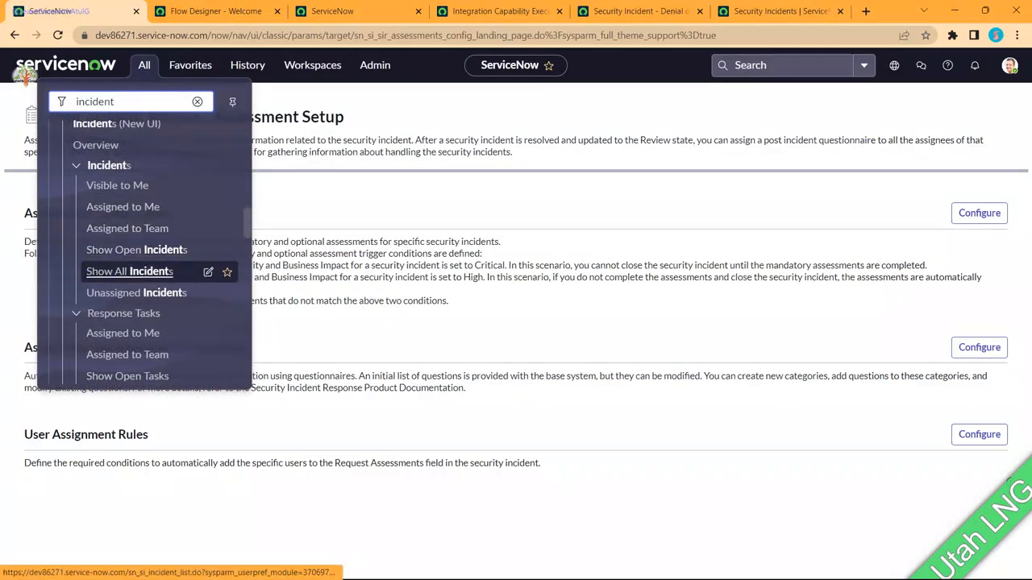
{"action": "left_click", "coordinate": [129, 271]}
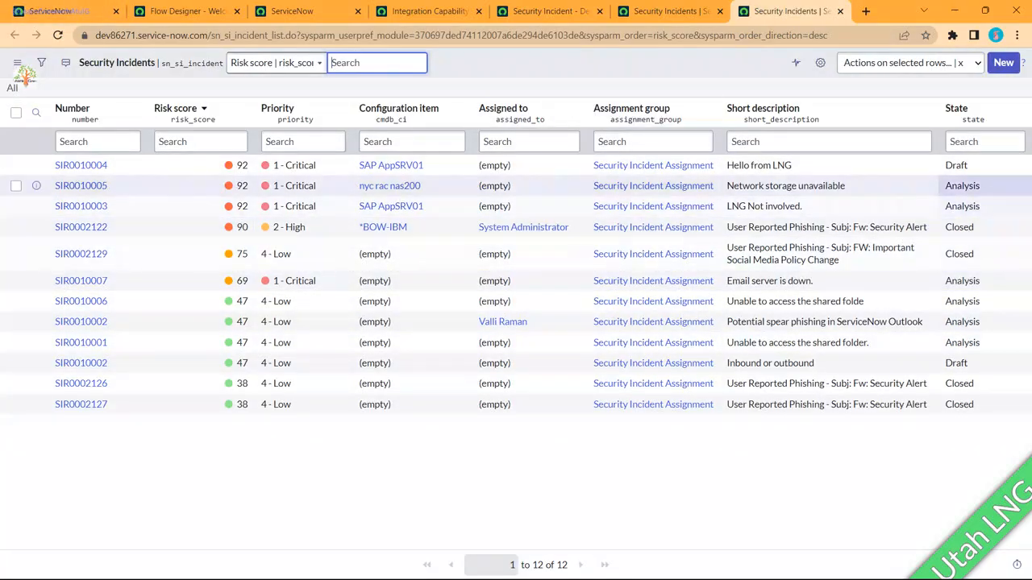
Open closed security incident SIR0002122 and review its Post Incident Review section, including the Request assessments respondents and report template.
{"action": "left_click", "coordinate": [81, 226]}
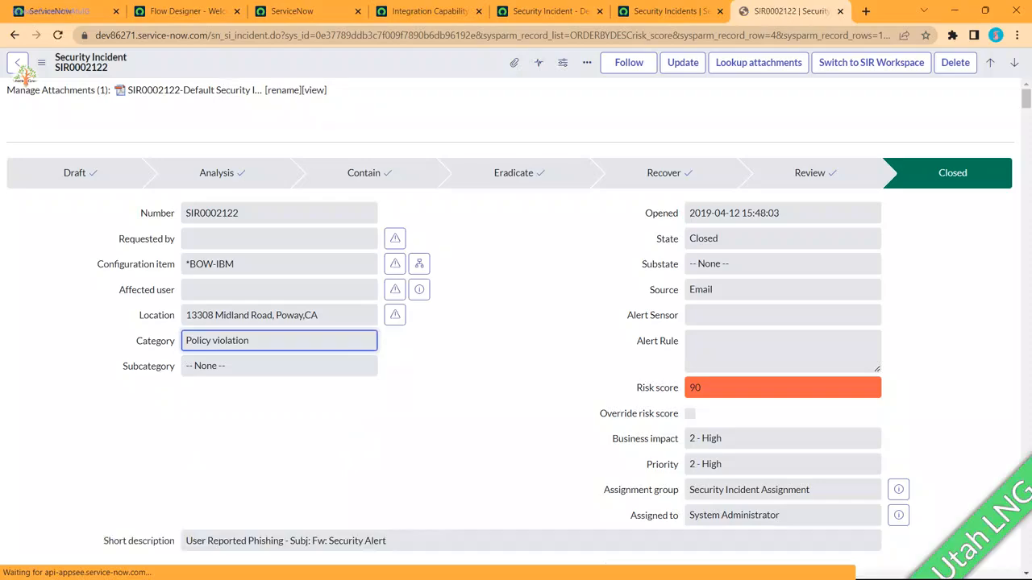
{"action": "scroll", "coordinate": [218, 361], "scroll_direction": "down", "scroll_amount": 3}
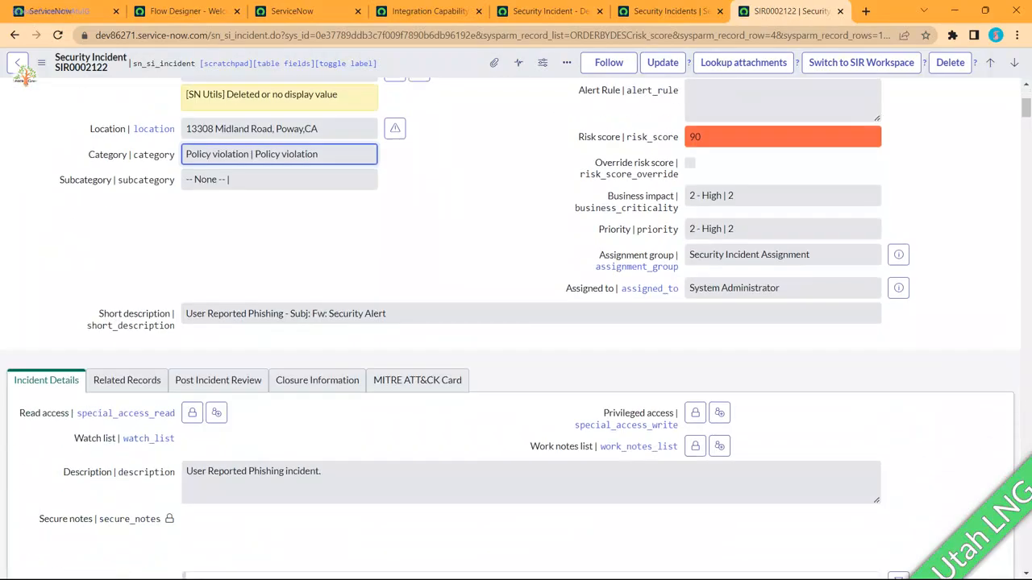
{"action": "left_click", "coordinate": [217, 362]}
{"action": "scroll", "coordinate": [515, 329], "scroll_direction": "down", "scroll_amount": 1}
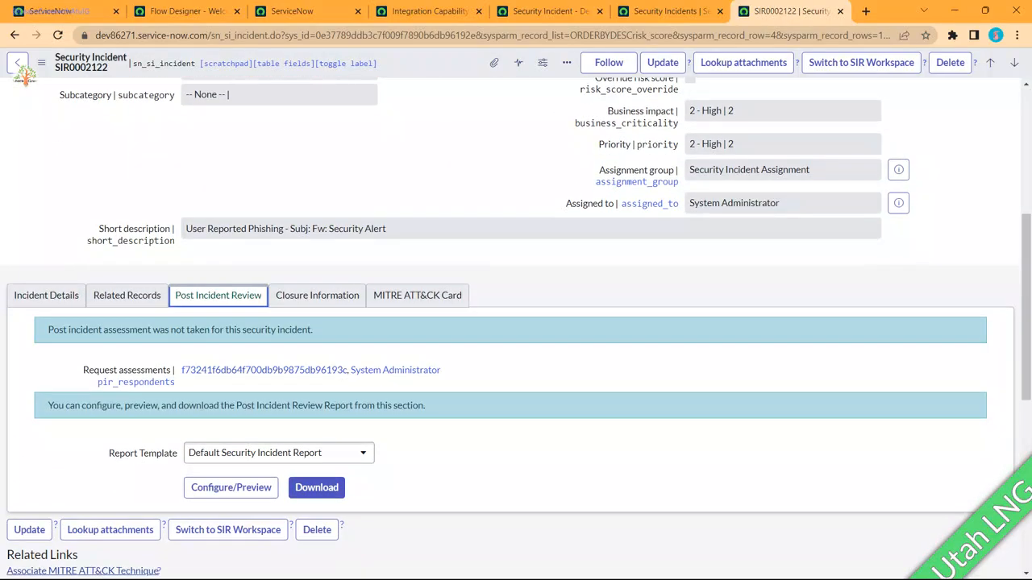
{"action": "left_click_drag", "start_coordinate": [182, 370], "coordinate": [441, 370]}
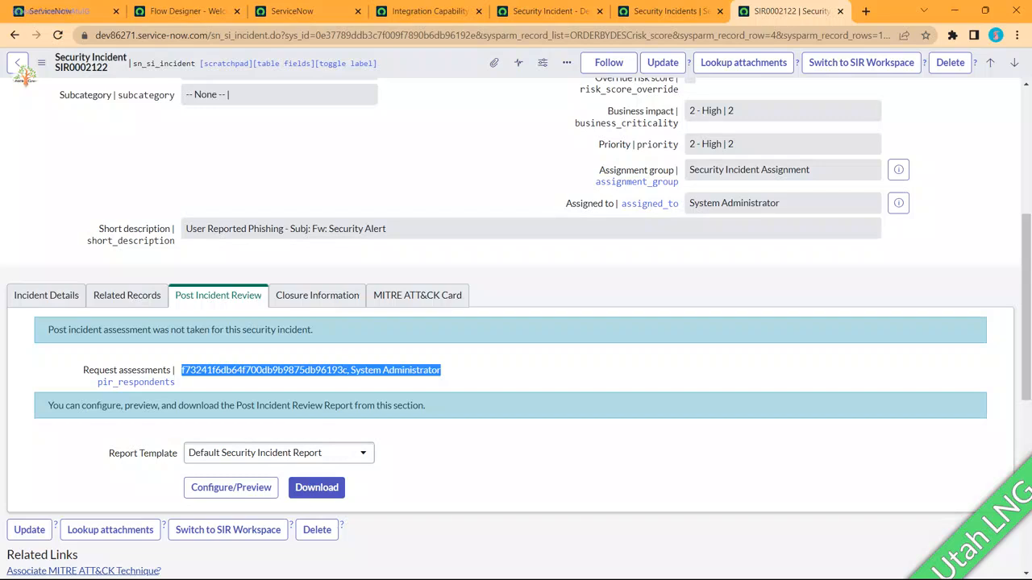
{"action": "scroll", "coordinate": [516, 329], "scroll_direction": "down", "scroll_amount": 2}
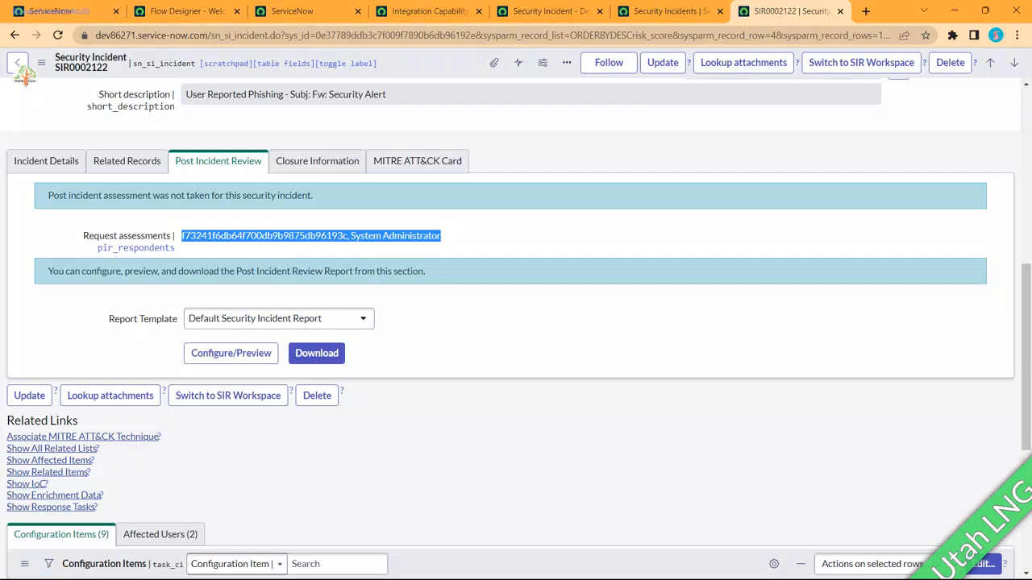
Open Assessment Configurations from the Post Incident Review assessment setup, make the record editable from the Global scope and save it.
{"action": "left_click", "coordinate": [51, 11]}
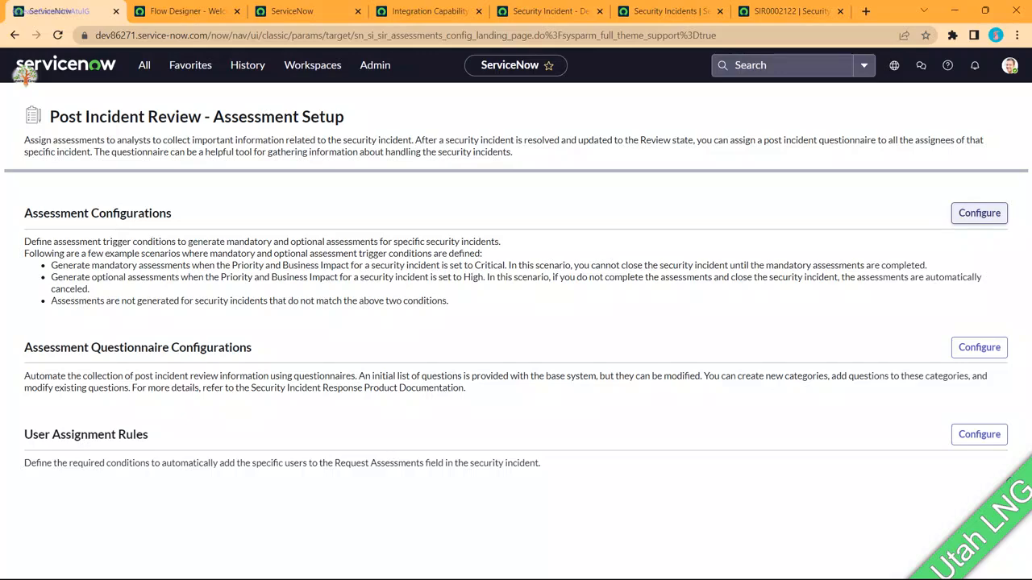
{"action": "left_click", "coordinate": [979, 213]}
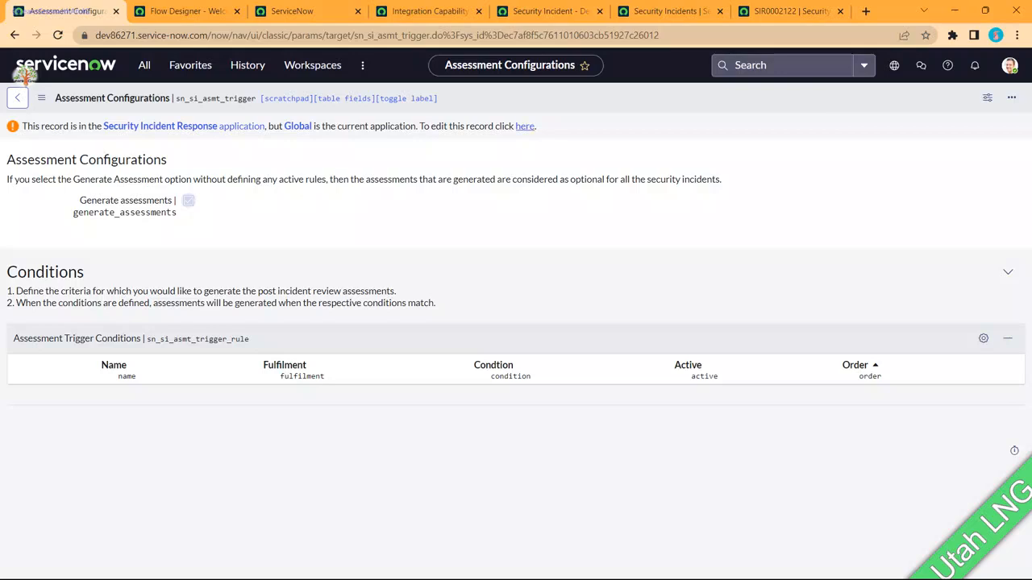
{"action": "left_click", "coordinate": [525, 125]}
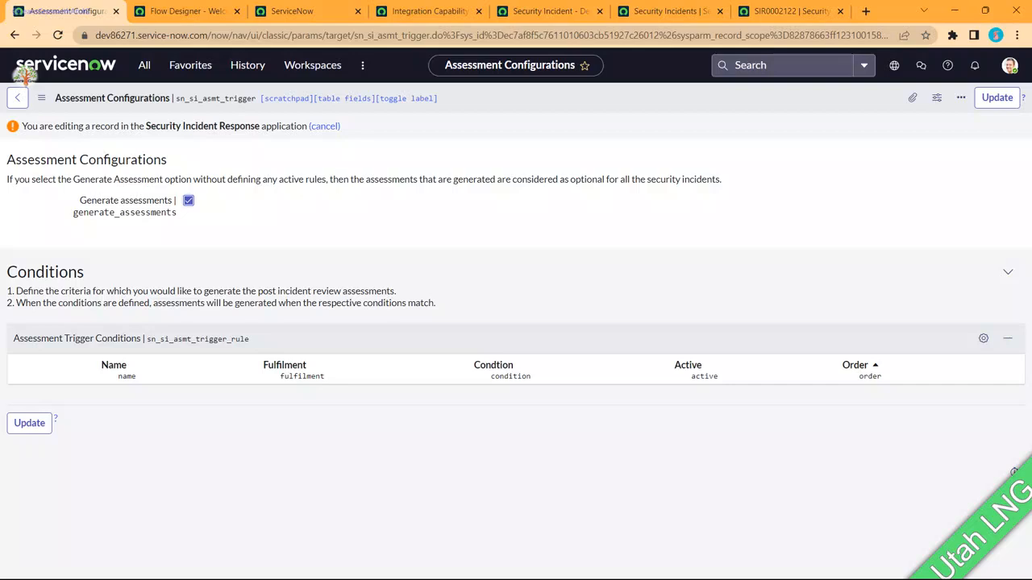
{"action": "double_click", "coordinate": [38, 338]}
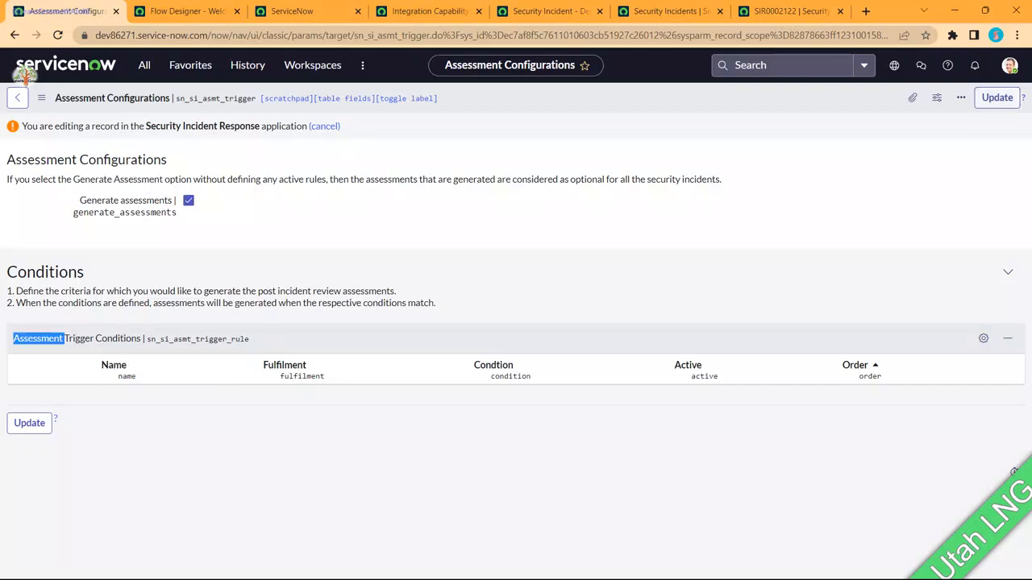
{"action": "right_click", "coordinate": [735, 103]}
{"action": "left_click", "coordinate": [759, 115]}
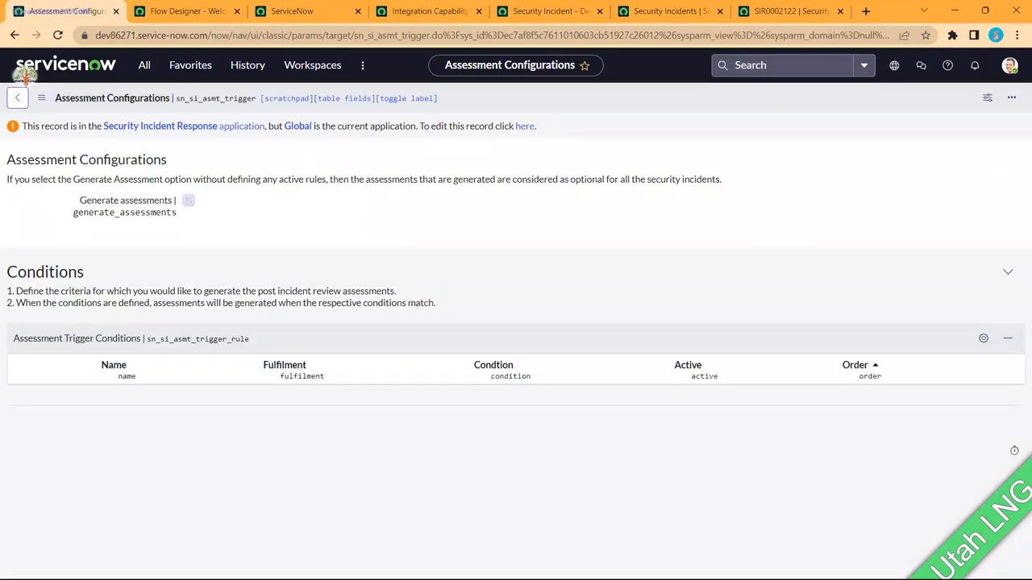
Switch the application scope to Security Incident Response, filtering the scope list by "sec".
{"action": "left_click", "coordinate": [894, 64]}
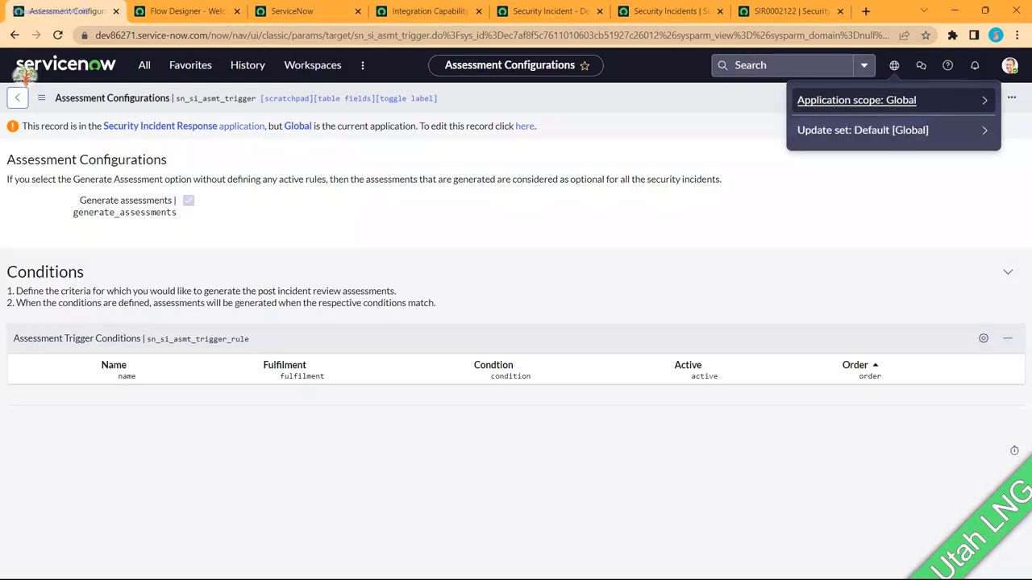
{"action": "left_click", "coordinate": [856, 100]}
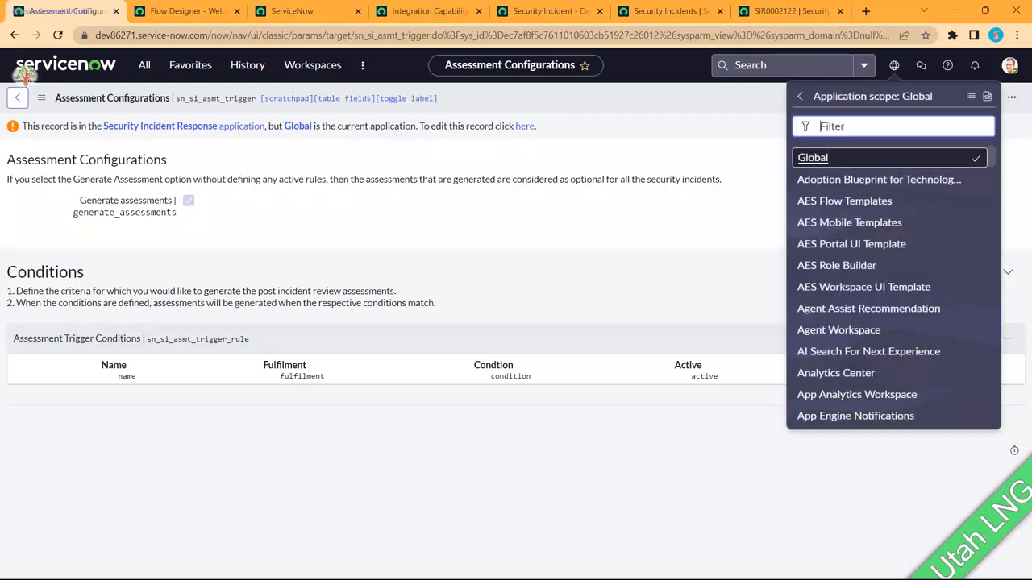
{"action": "type", "text": "sec"}
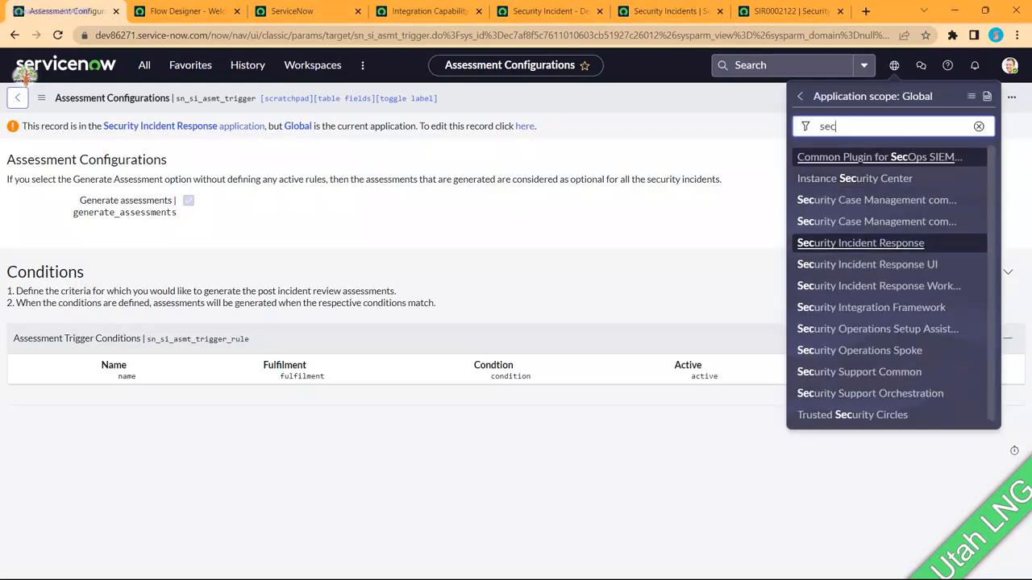
{"action": "left_click", "coordinate": [860, 242]}
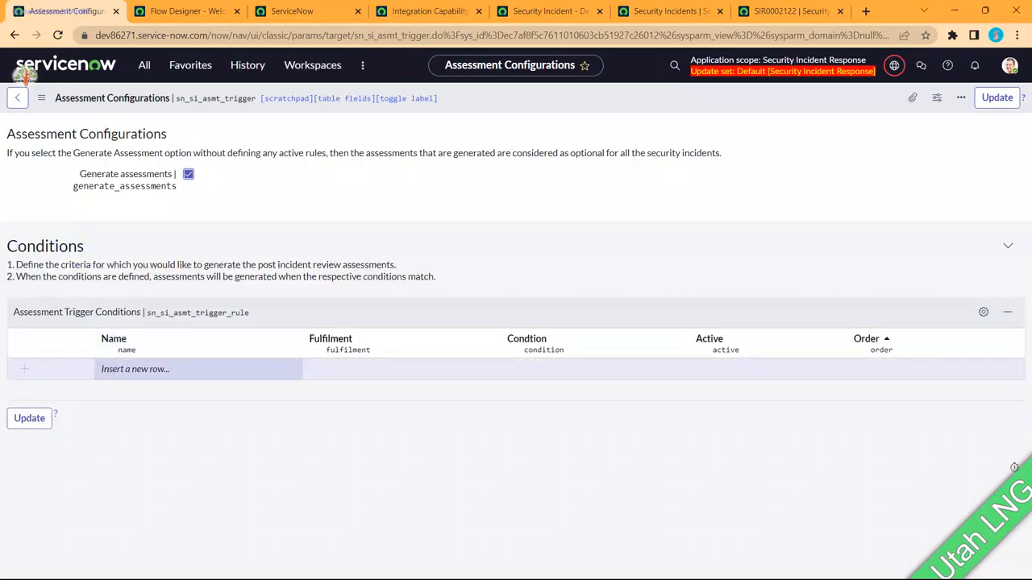
Add an assessment trigger condition named "Pri & IMpact", try to set its fulfilment to Mandatory, and save the configuration.
{"action": "double_click", "coordinate": [156, 368]}
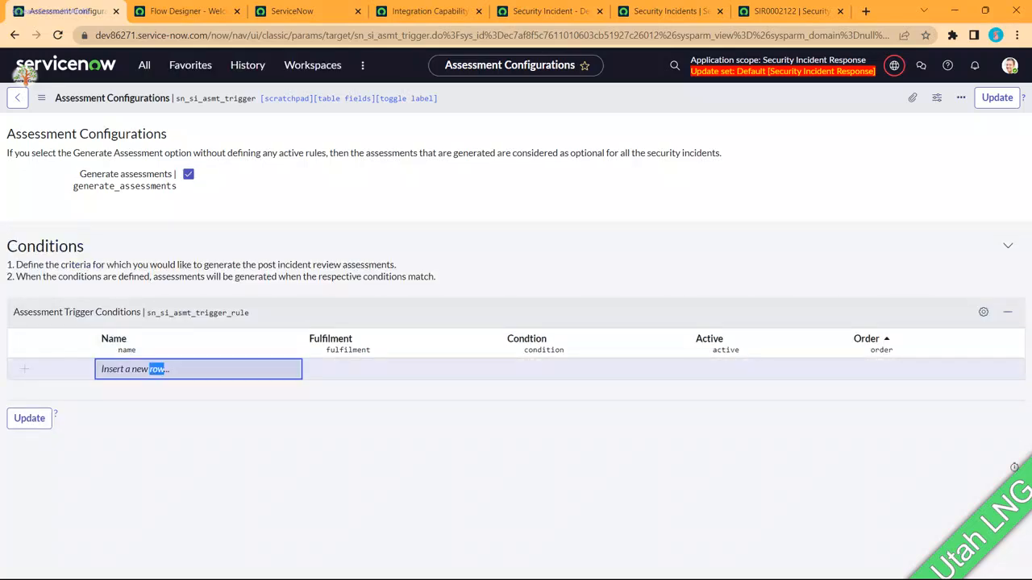
{"action": "type", "text": "Pri & IMpact"}
{"action": "key", "text": "Tab"}
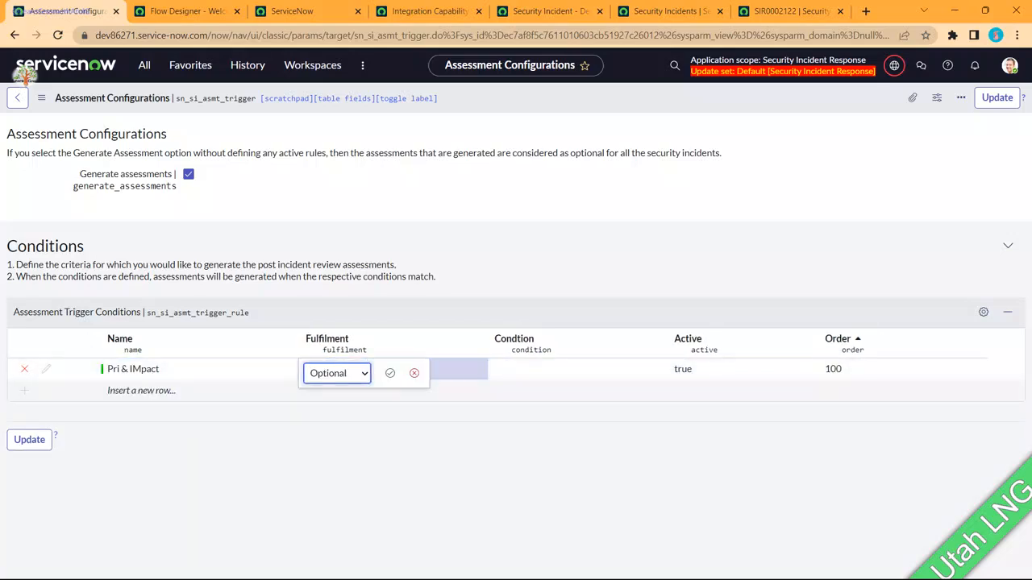
{"action": "left_click", "coordinate": [337, 373]}
{"action": "left_click", "coordinate": [334, 401]}
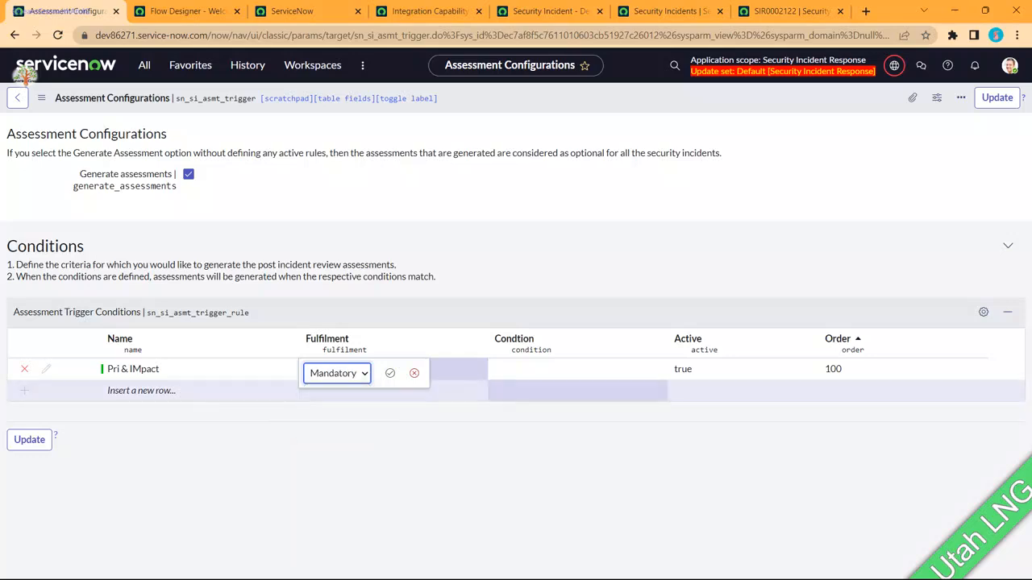
{"action": "key", "text": "Tab"}
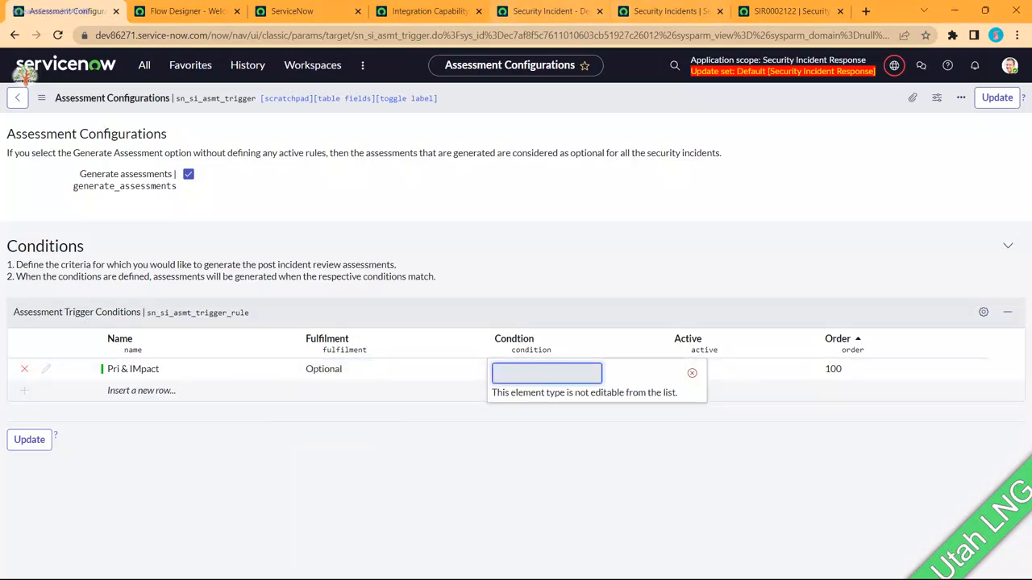
{"action": "right_click", "coordinate": [480, 99]}
{"action": "left_click", "coordinate": [500, 104]}
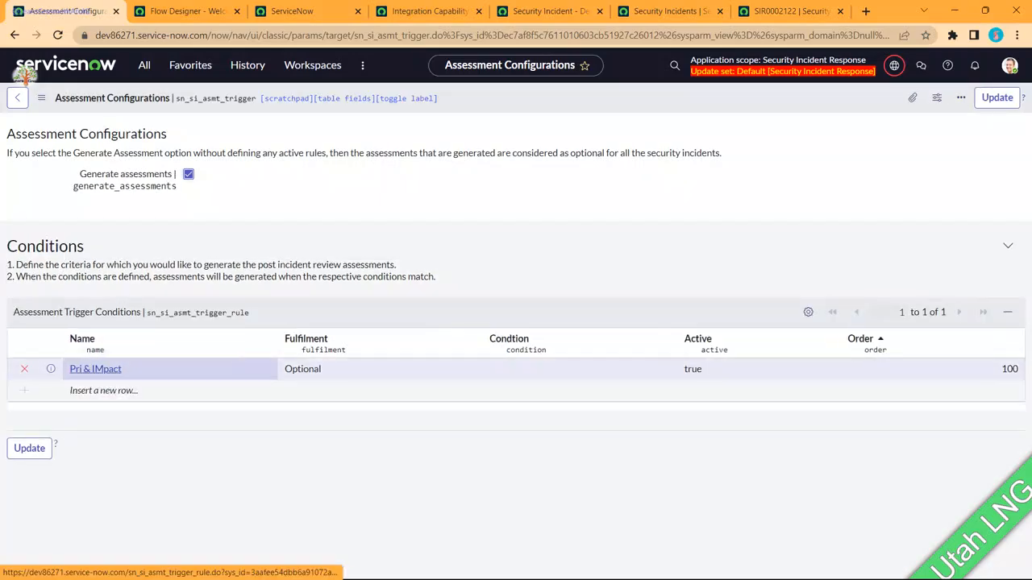
Open the "Pri & IMpact" trigger condition, set its condition to Priority is 1 - Critical, and save the record.
{"action": "left_click", "coordinate": [95, 368]}
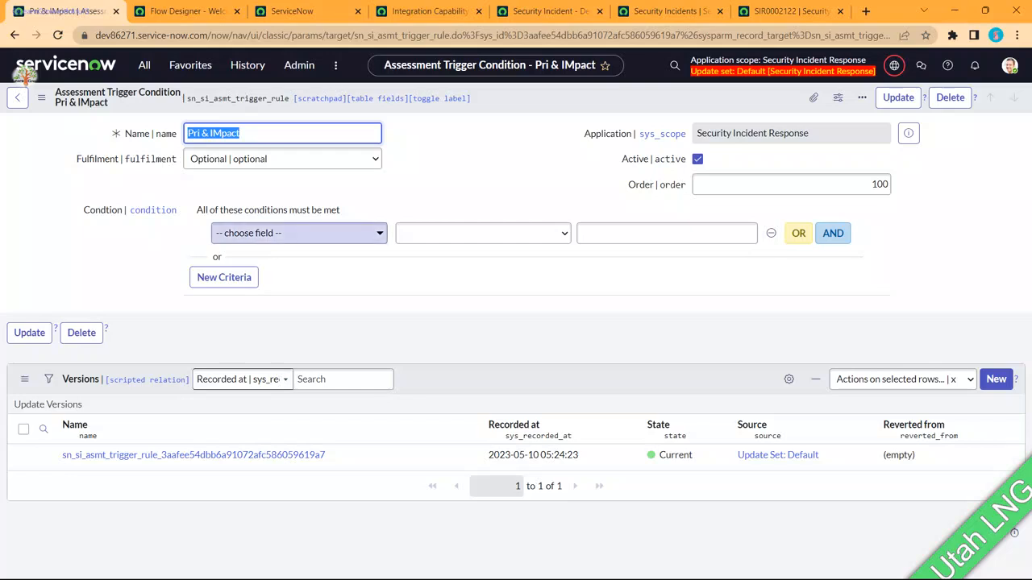
{"action": "left_click", "coordinate": [298, 233]}
{"action": "type", "text": "pri"}
{"action": "key", "text": "Return"}
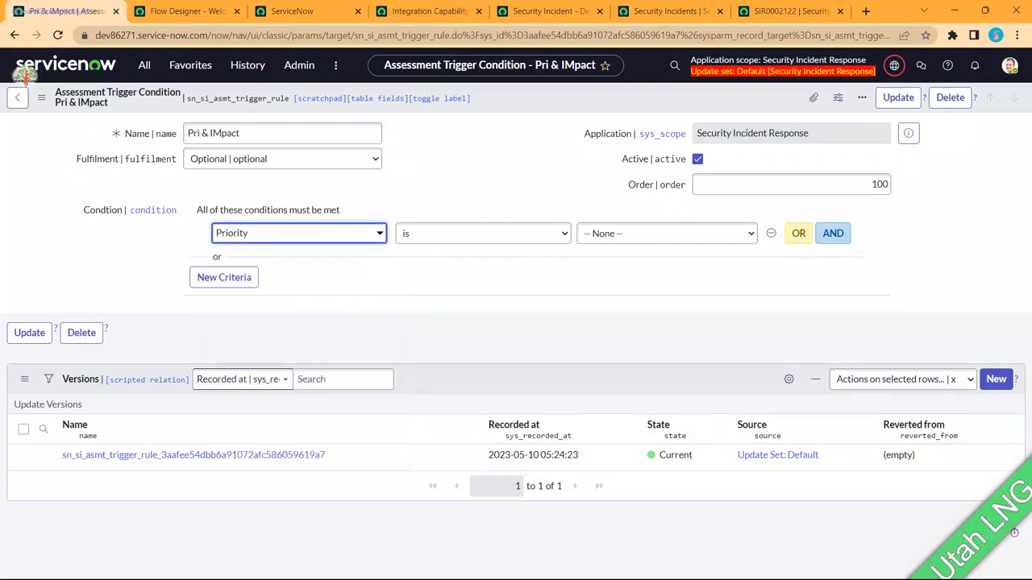
{"action": "left_click", "coordinate": [667, 233]}
{"action": "left_click", "coordinate": [616, 263]}
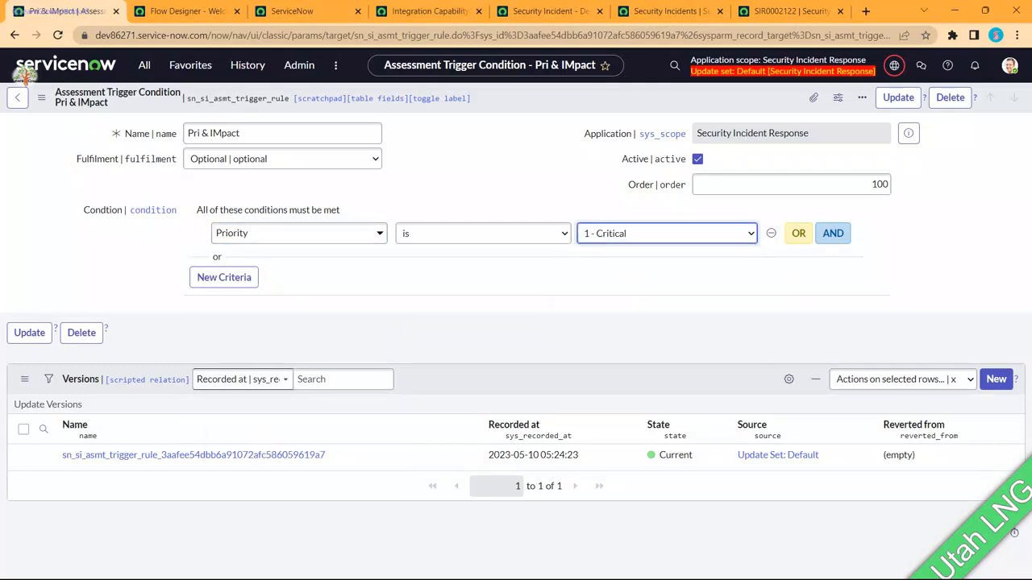
{"action": "right_click", "coordinate": [724, 99]}
{"action": "left_click", "coordinate": [750, 109]}
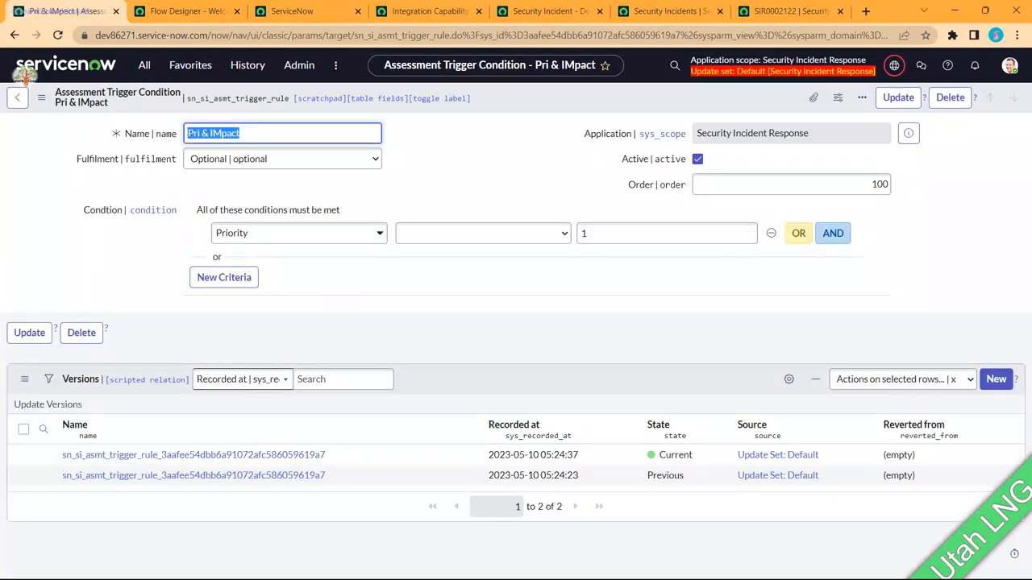
Filter the application navigator by "assess", return to the Post Incident Review assessment setup and open Assessment Questionnaire Configurations.
{"action": "left_click", "coordinate": [144, 64]}
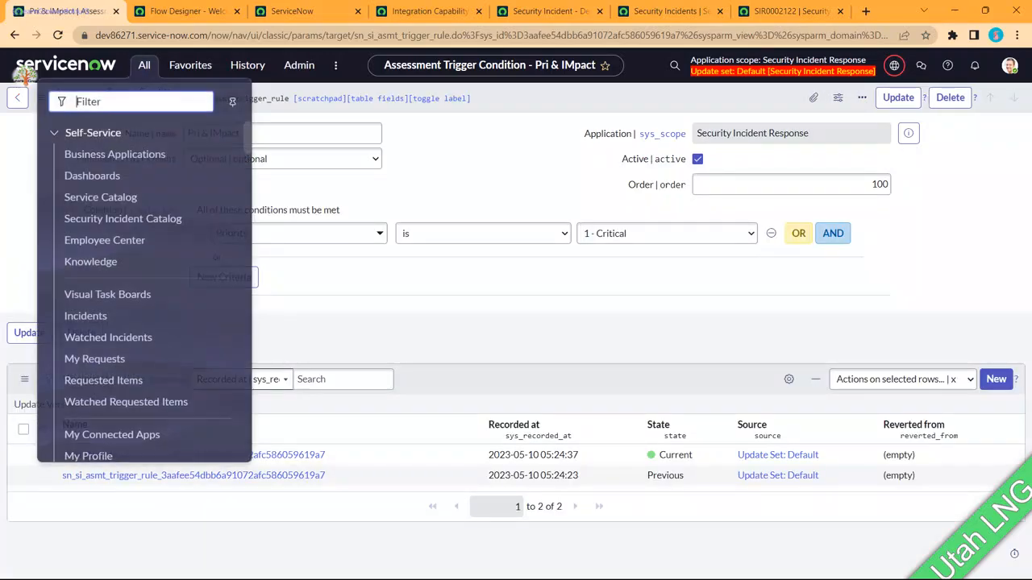
{"action": "type", "text": "assess"}
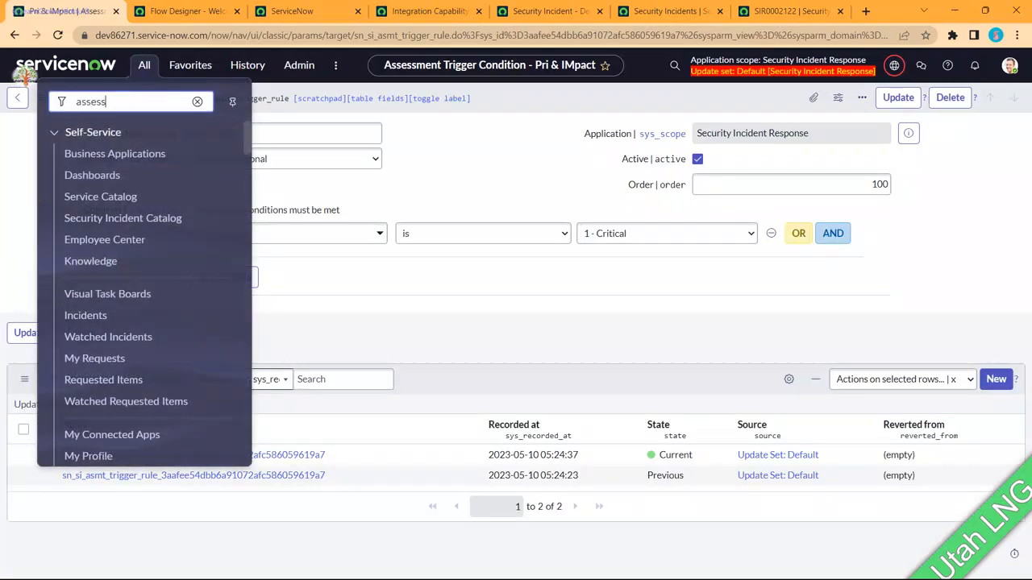
{"action": "left_click", "coordinate": [141, 284]}
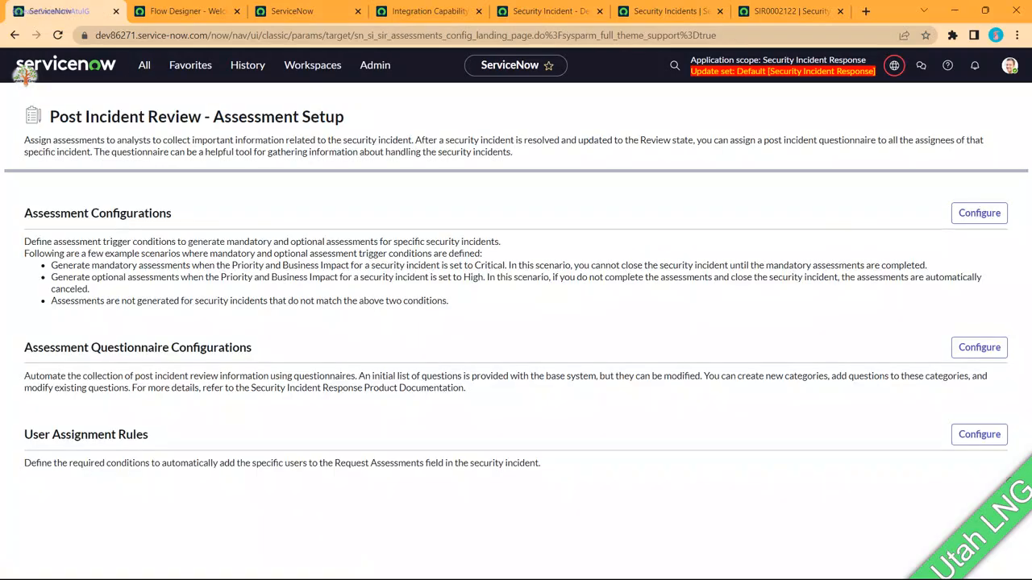
{"action": "left_click", "coordinate": [979, 347]}
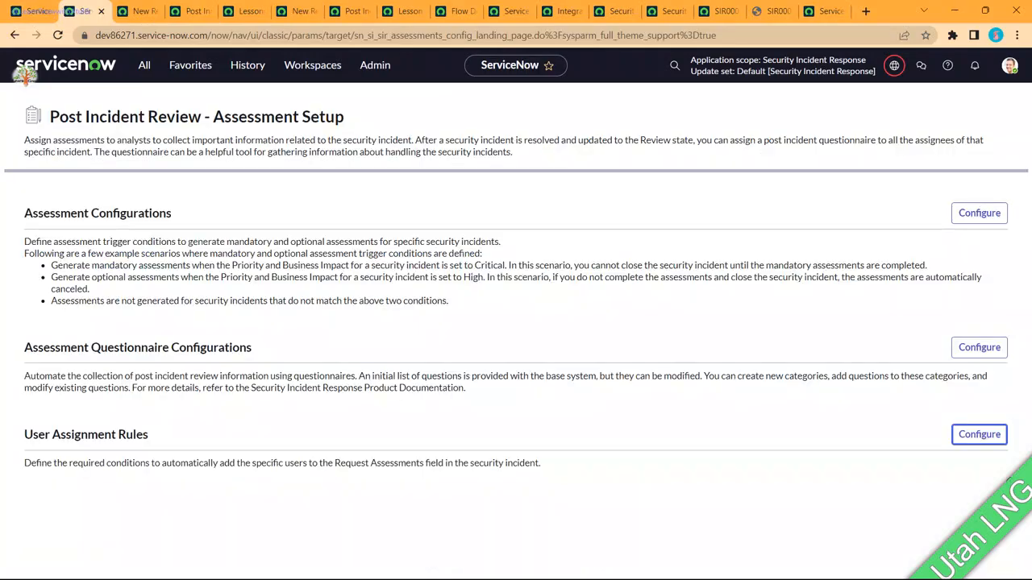
Recheck the "Pri & IMpact" trigger condition through Assessment Configurations, then return to the Post Incident Review assessment setup.
{"action": "left_click", "coordinate": [1009, 479]}
{"action": "left_click", "coordinate": [979, 213]}
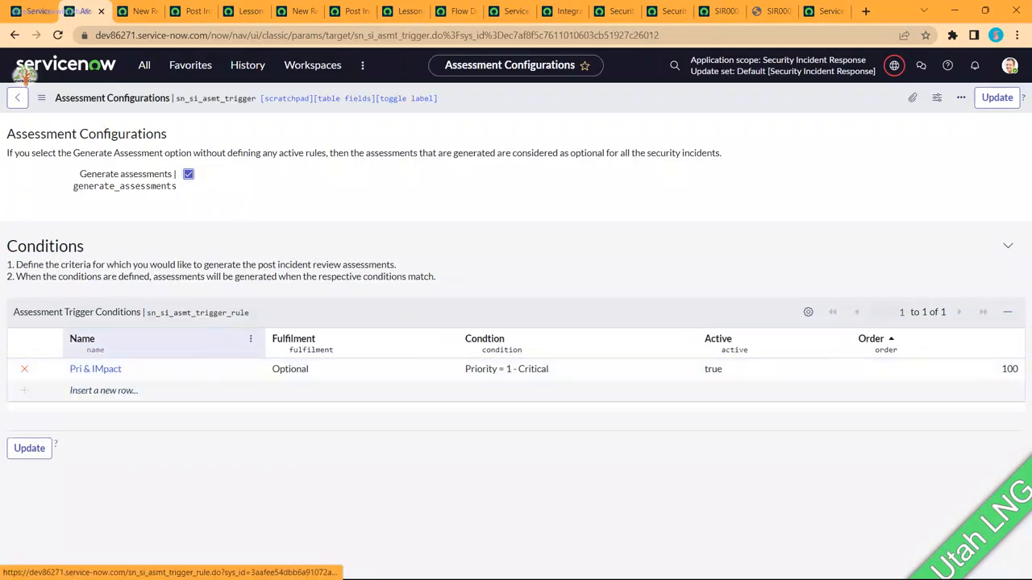
{"action": "left_click", "coordinate": [95, 368]}
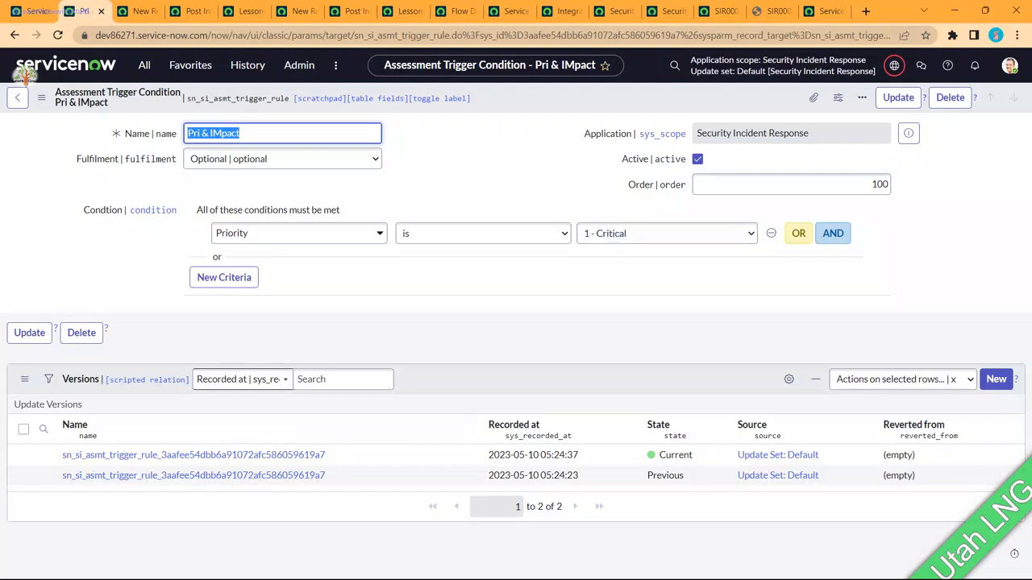
{"action": "left_click", "coordinate": [144, 64]}
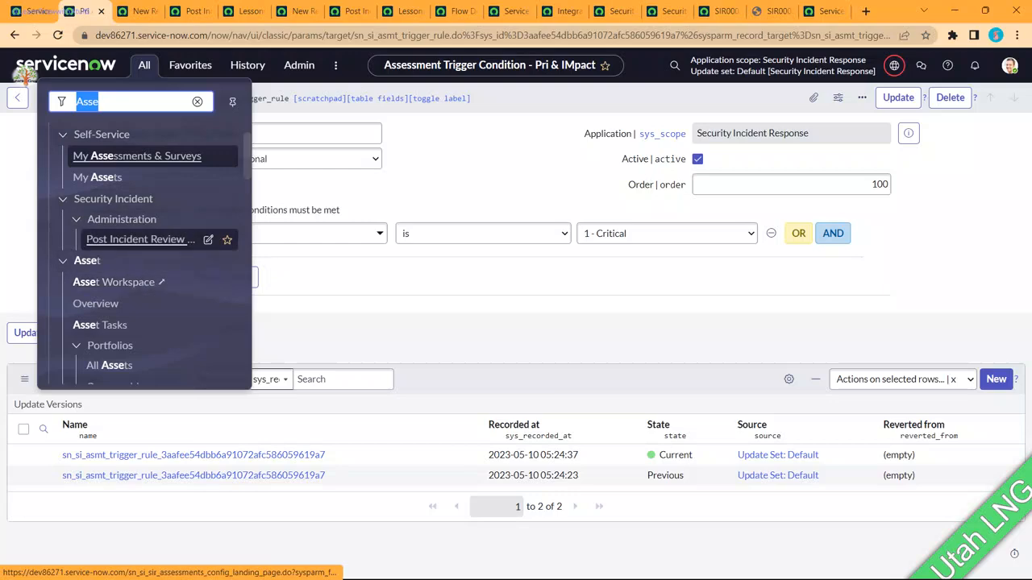
{"action": "left_click", "coordinate": [137, 239]}
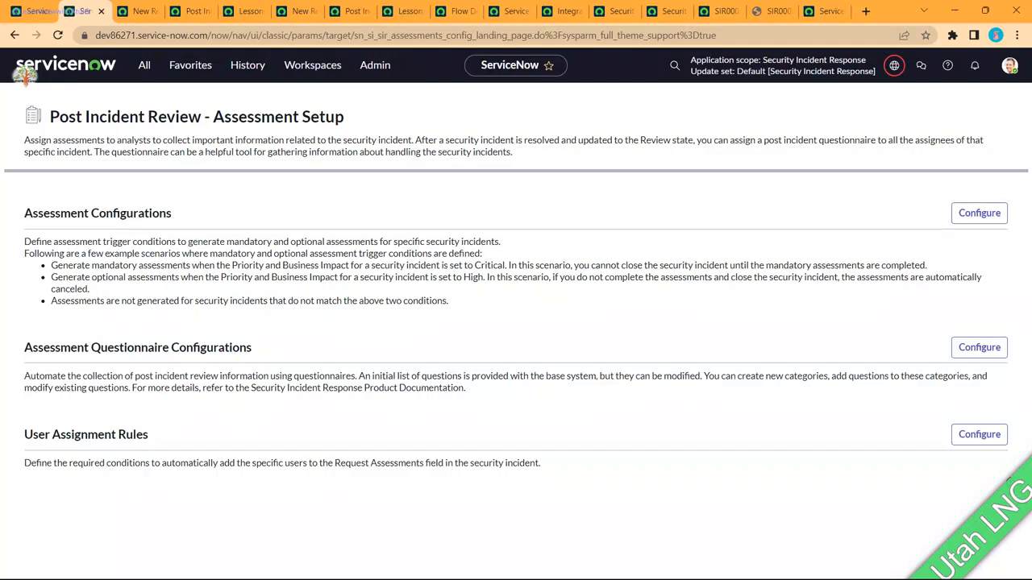
Open the Post Incident Activity category in Assessment Questionnaire Configurations and open its lessons learned meeting, recurring incident, reports and prevention metrics in separate tabs.
{"action": "left_click", "coordinate": [979, 348]}
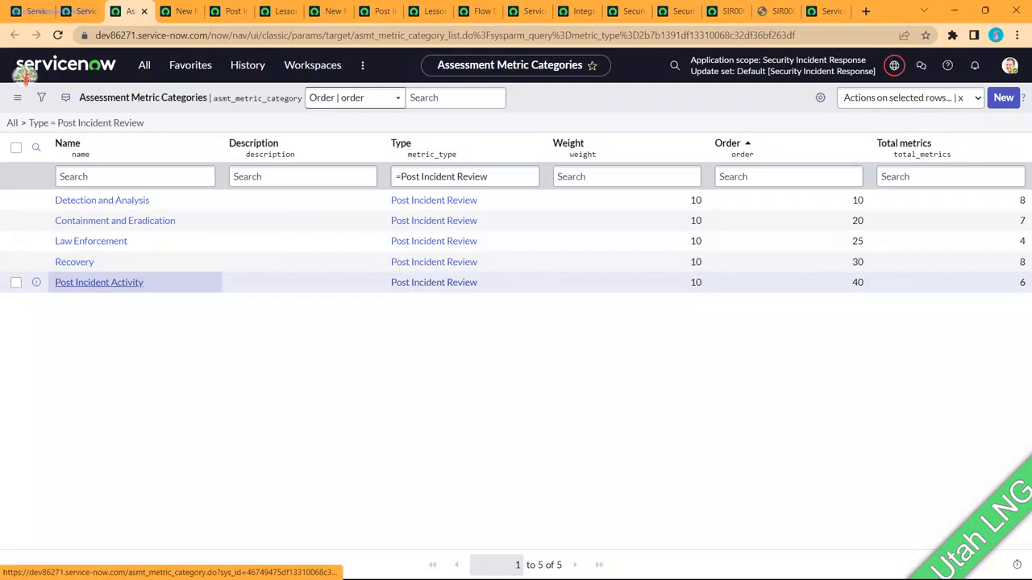
{"action": "left_click", "coordinate": [99, 282]}
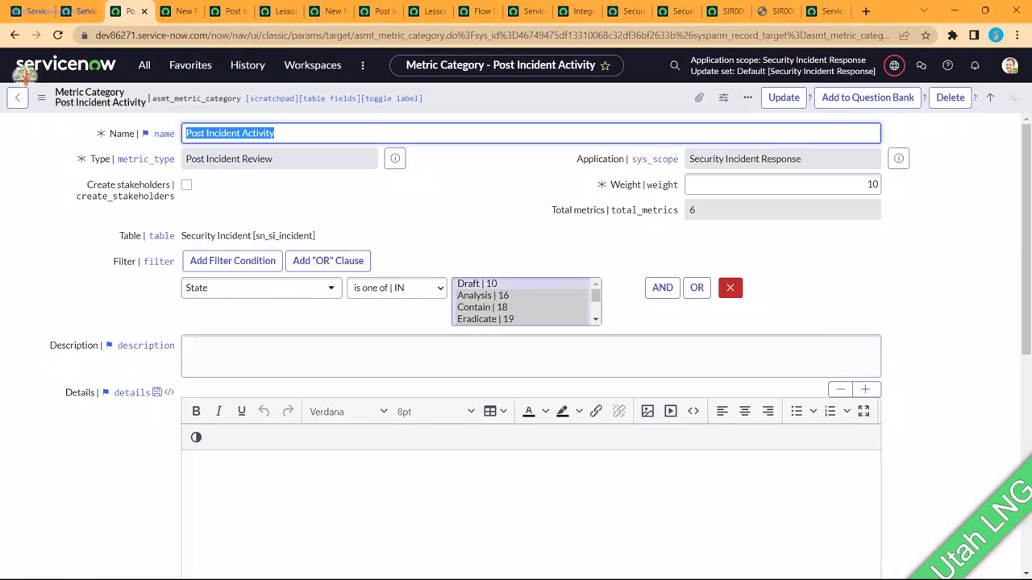
{"action": "scroll", "coordinate": [516, 347], "scroll_direction": "down", "scroll_amount": 8}
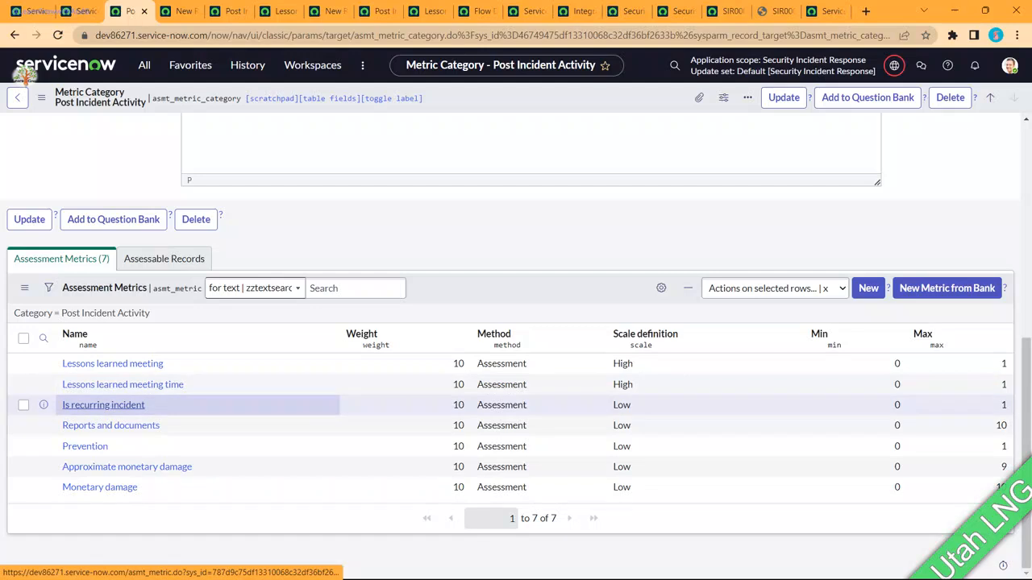
{"action": "middle_click", "coordinate": [112, 363]}
{"action": "middle_click", "coordinate": [103, 405]}
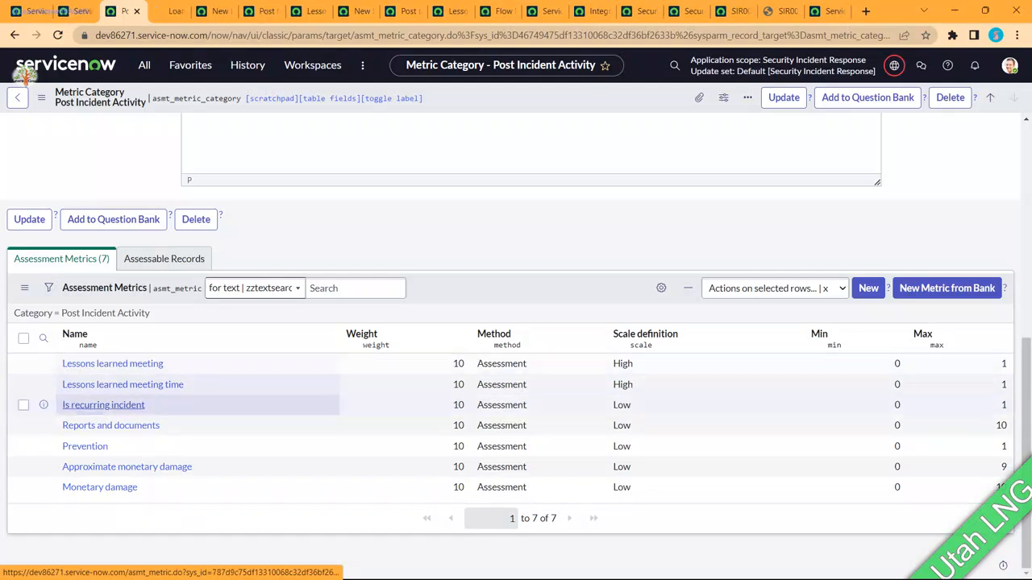
{"action": "middle_click", "coordinate": [111, 425]}
{"action": "middle_click", "coordinate": [85, 446]}
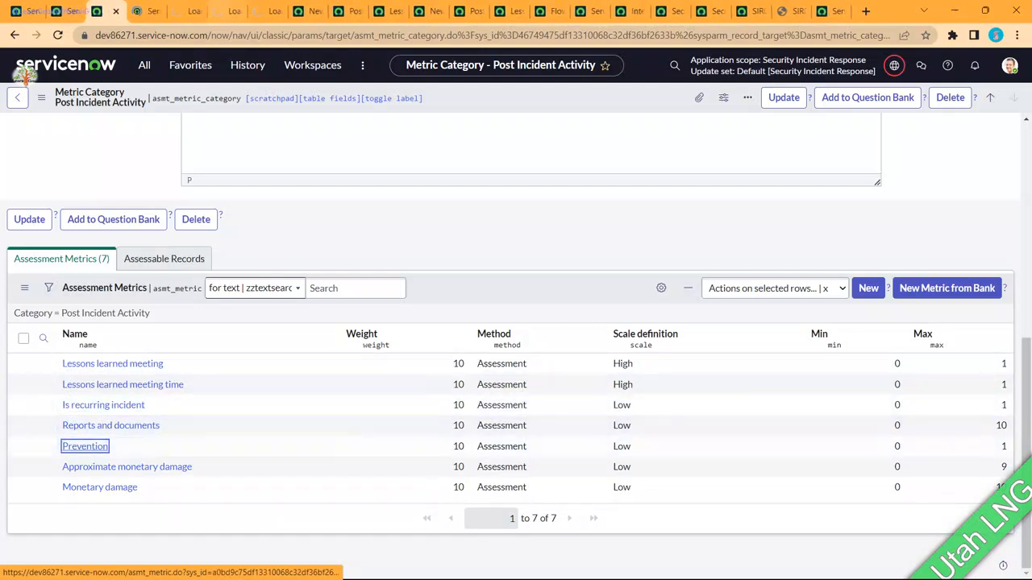
Examine the Lessons learned meeting metric's general question details and its field type template.
{"action": "key", "text": "ctrl+Tab"}
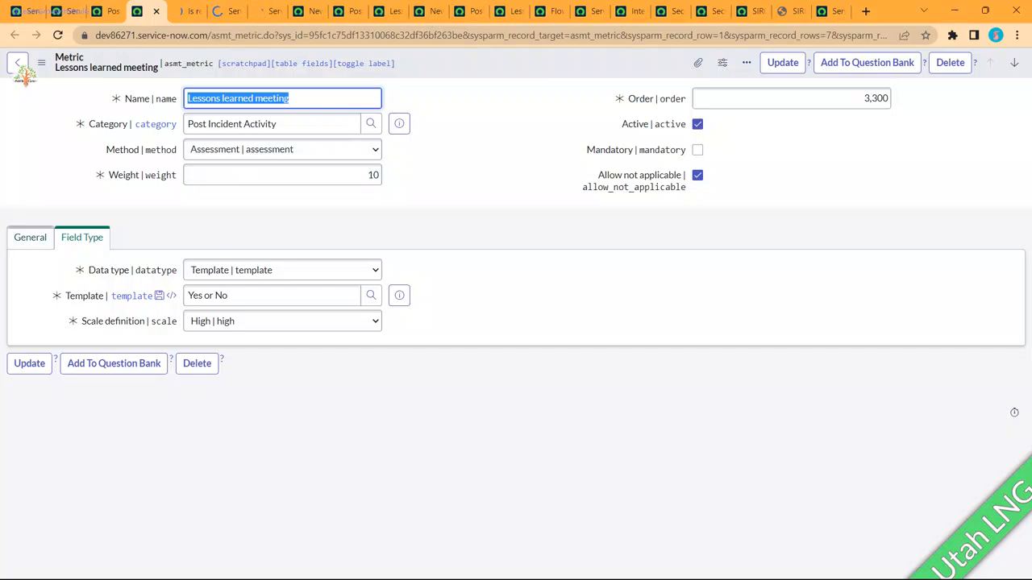
{"action": "left_click", "coordinate": [30, 238]}
{"action": "scroll", "coordinate": [241, 301], "scroll_direction": "down", "scroll_amount": 2}
{"action": "left_click", "coordinate": [82, 192]}
{"action": "left_click", "coordinate": [227, 295]}
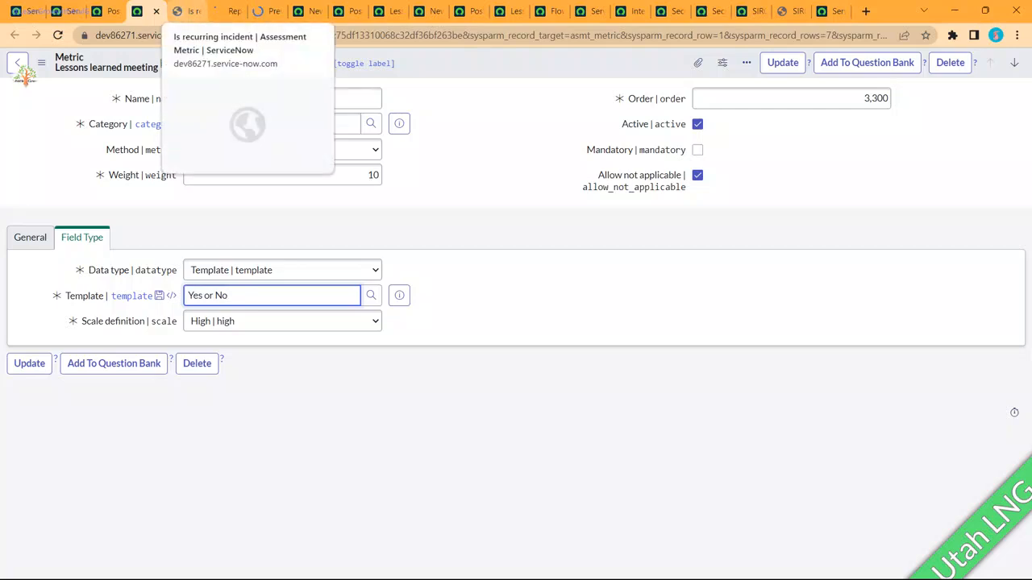
Examine the "Is recurring incident" metric's field type, question and order value.
{"action": "left_click", "coordinate": [190, 11]}
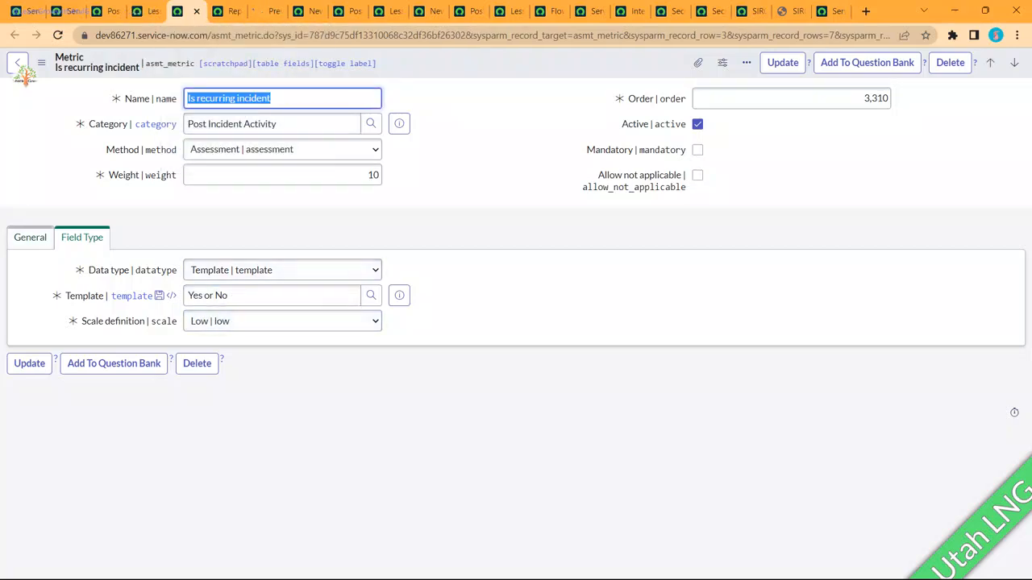
{"action": "left_click", "coordinate": [30, 238]}
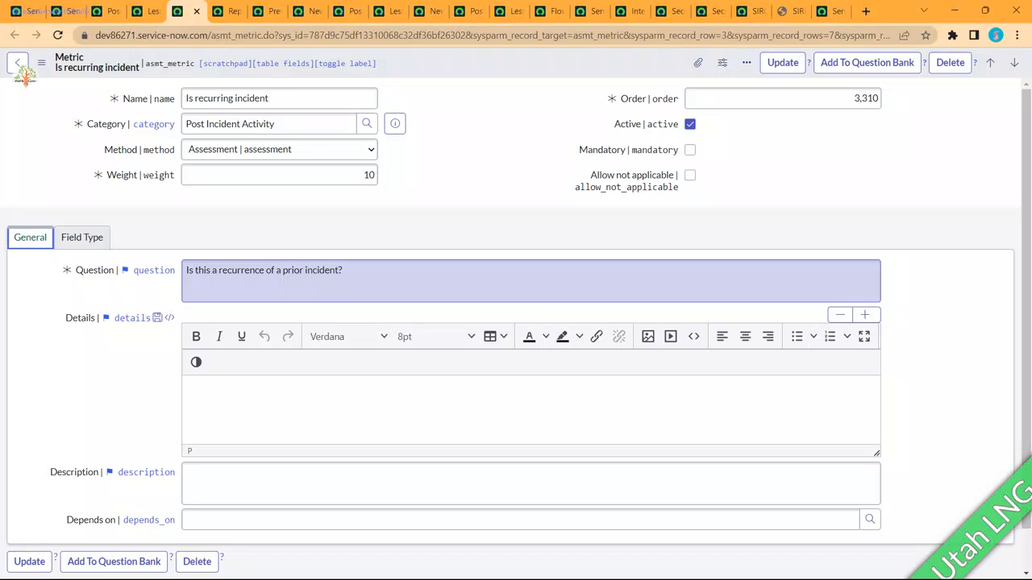
{"action": "scroll", "coordinate": [532, 280], "scroll_direction": "down", "scroll_amount": 1}
{"action": "scroll", "coordinate": [532, 280], "scroll_direction": "up", "scroll_amount": 1}
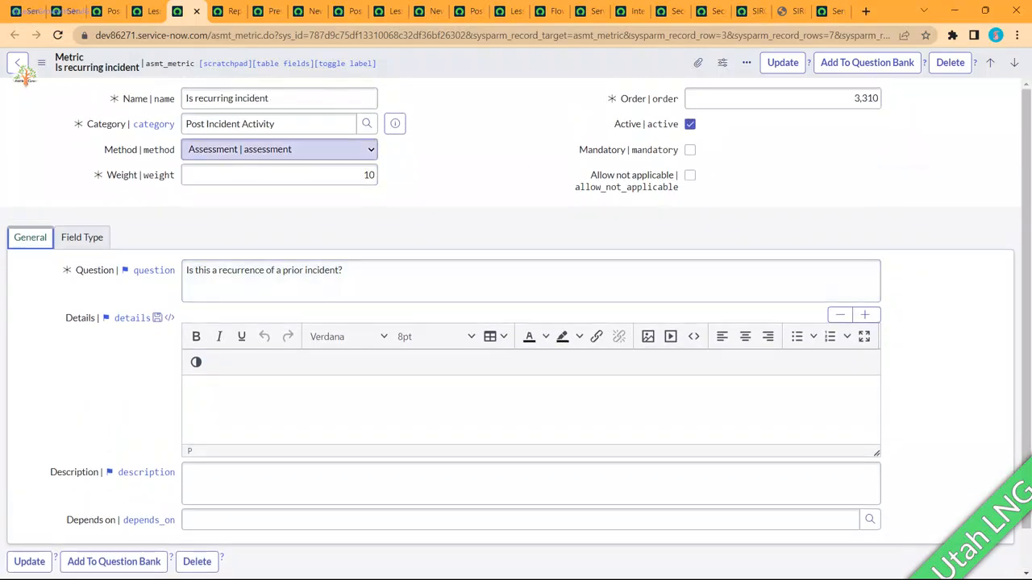
{"action": "left_click", "coordinate": [866, 98]}
{"action": "double_click", "coordinate": [866, 98]}
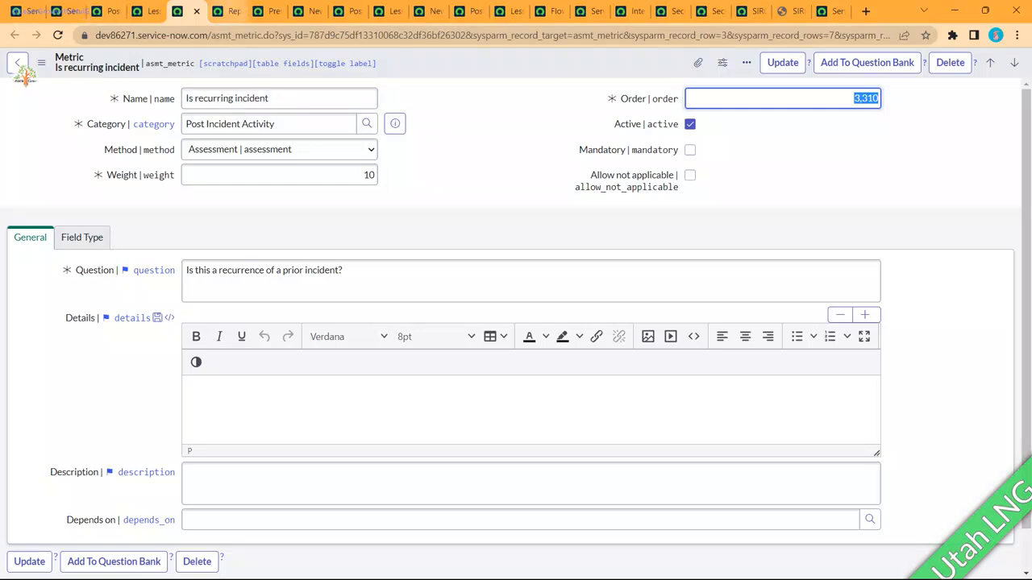
Examine the question and the field type settings of the "Reports and documents" metric.
{"action": "key", "text": "ctrl+Tab"}
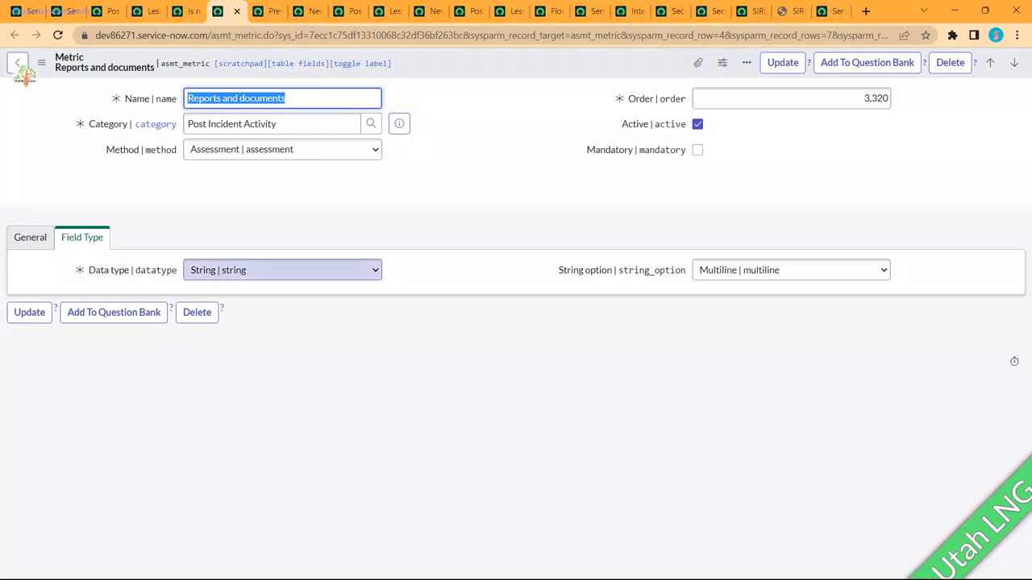
{"action": "left_click", "coordinate": [31, 238]}
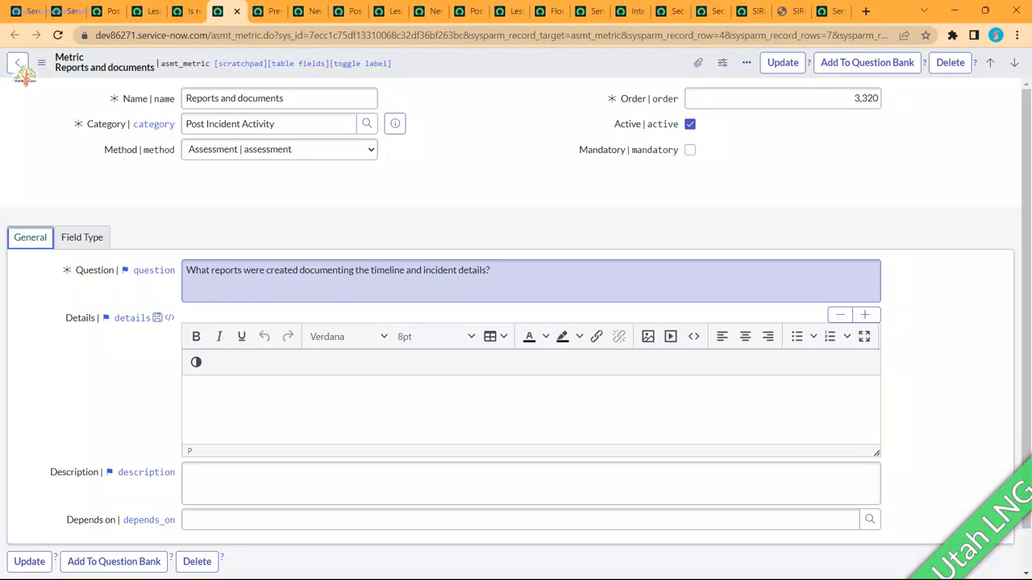
{"action": "left_click", "coordinate": [82, 237]}
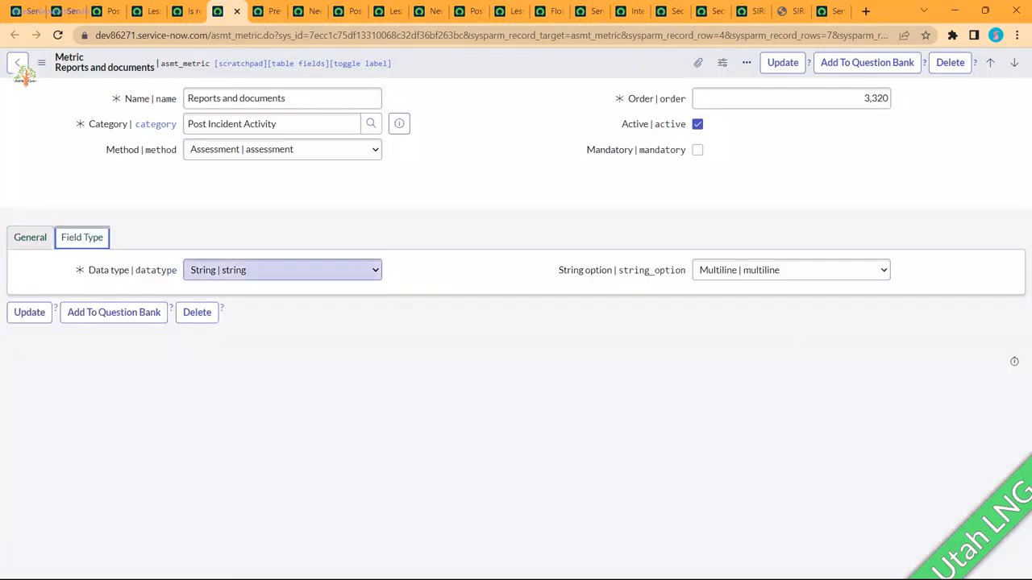
{"action": "key", "text": "Tab"}
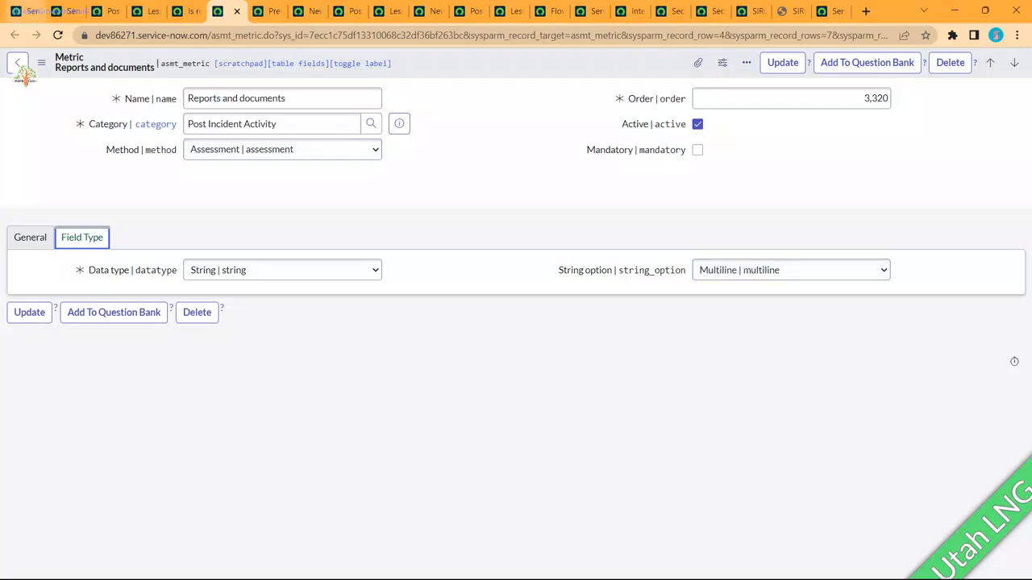
From the Post Incident Review assessment setup, open User Assignment Rules and start a new rule to examine its condition fields.
{"action": "left_click", "coordinate": [62, 11]}
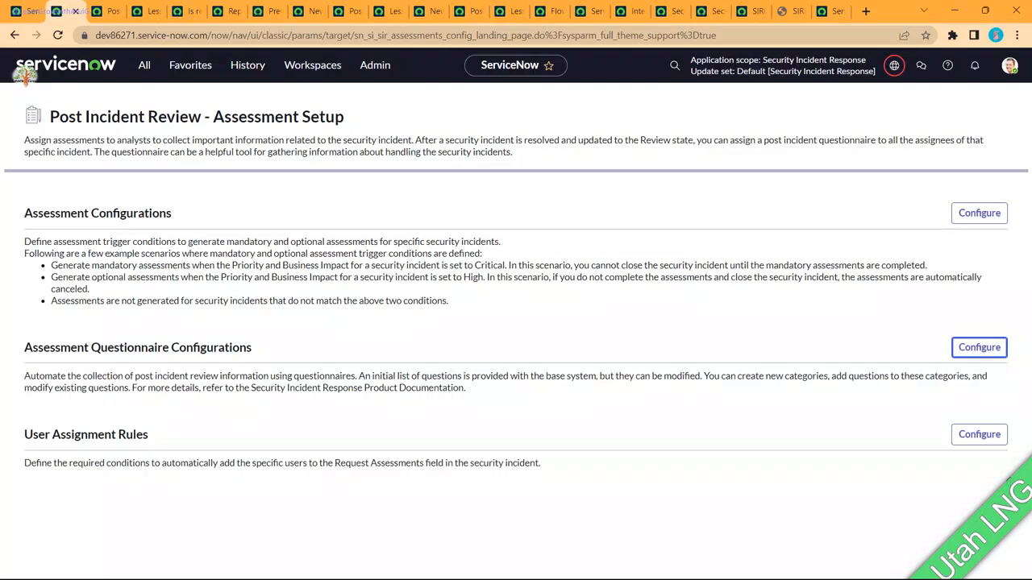
{"action": "left_click", "coordinate": [979, 435]}
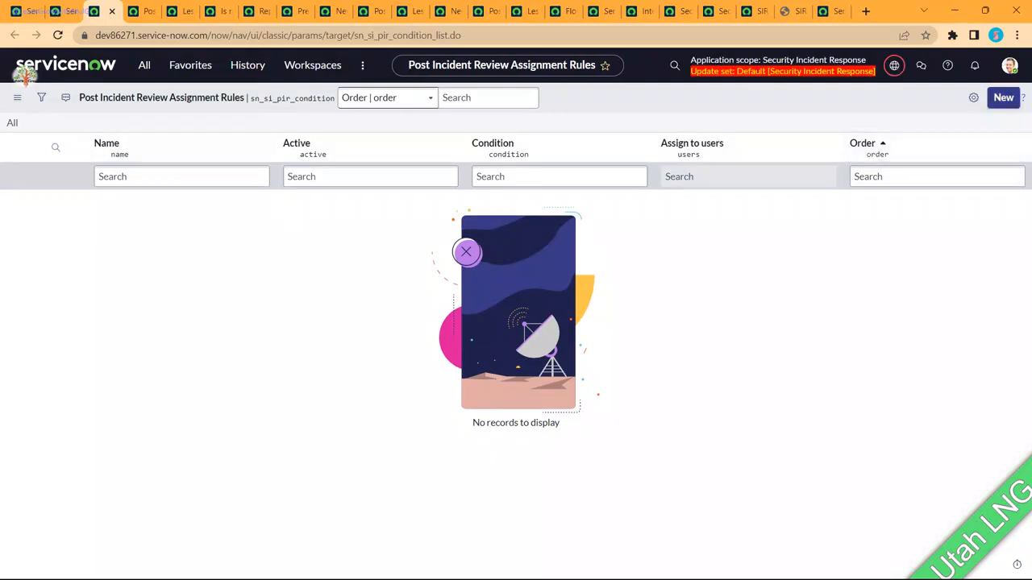
{"action": "left_click", "coordinate": [1002, 97]}
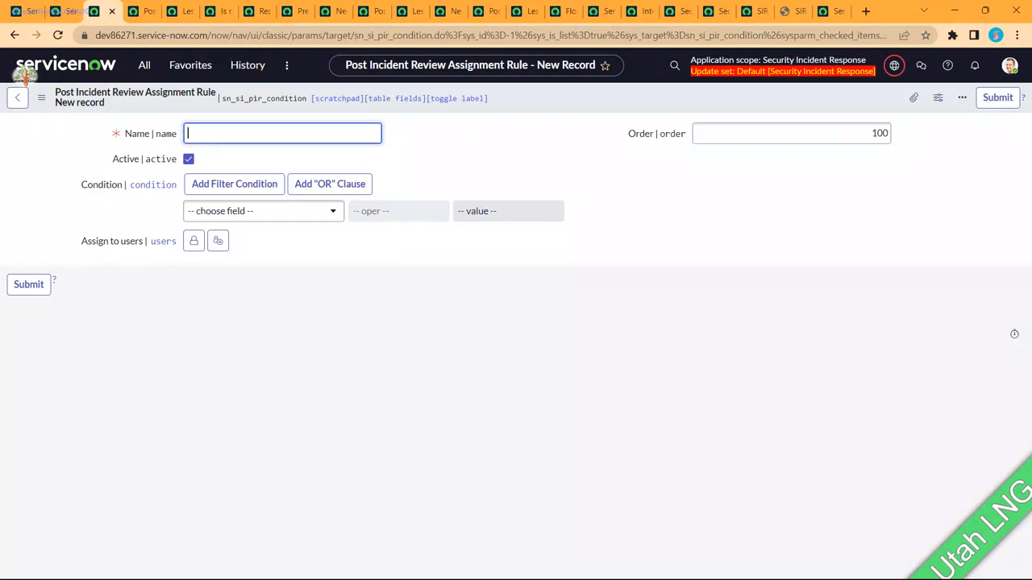
{"action": "left_click", "coordinate": [263, 210]}
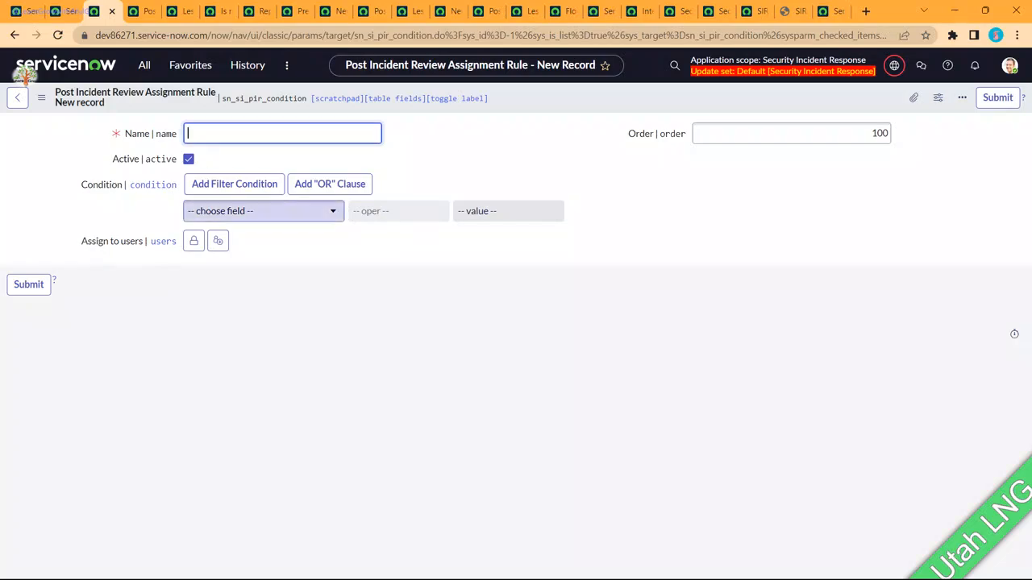
{"action": "left_click", "coordinate": [258, 210]}
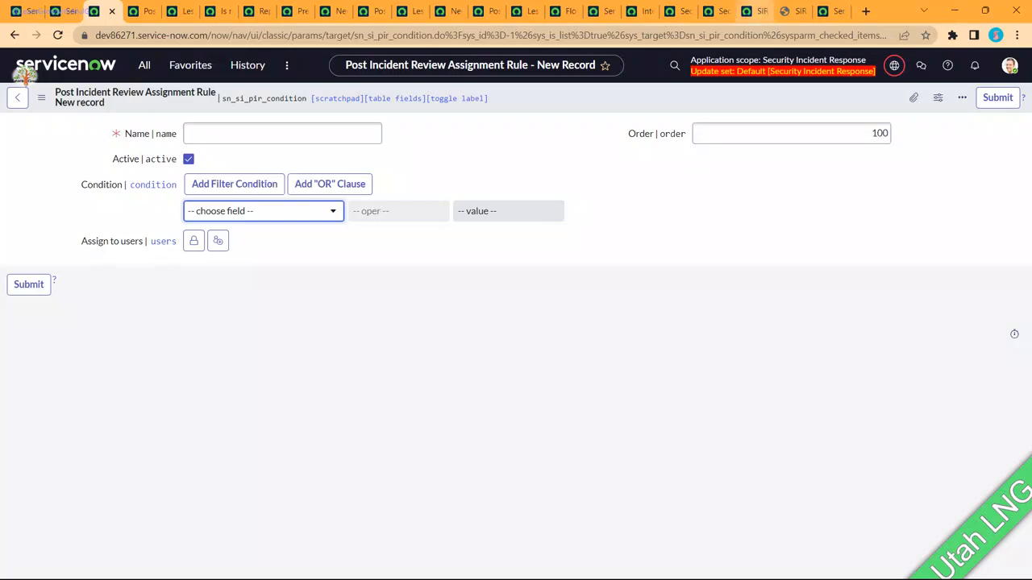
Switch to security incident SIR0002122 and examine its details and the report template choice in its Post Incident Review section.
{"action": "left_click", "coordinate": [750, 11]}
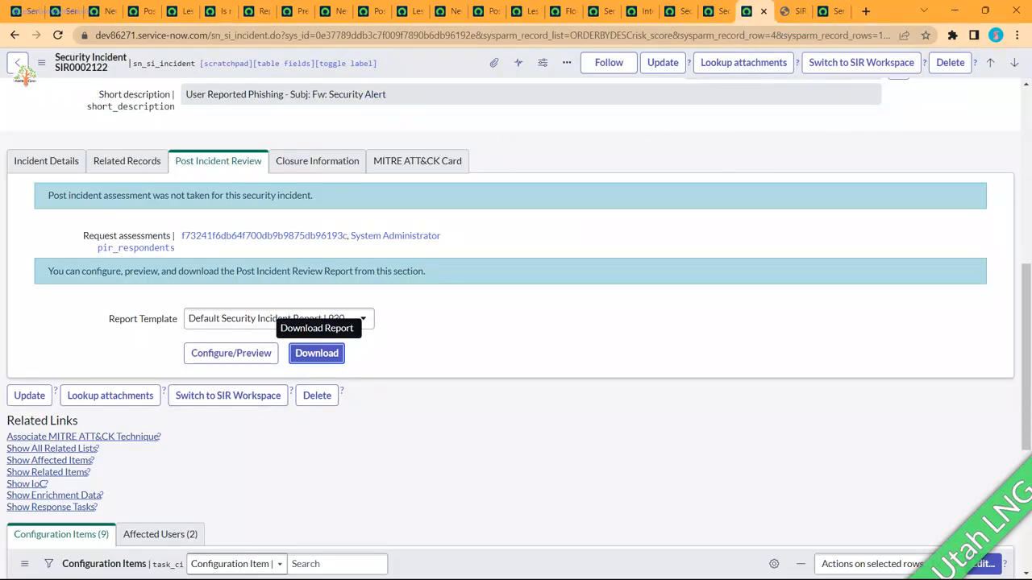
{"action": "scroll", "coordinate": [228, 395], "scroll_direction": "up", "scroll_amount": 3}
{"action": "scroll", "coordinate": [228, 395], "scroll_direction": "up", "scroll_amount": 2}
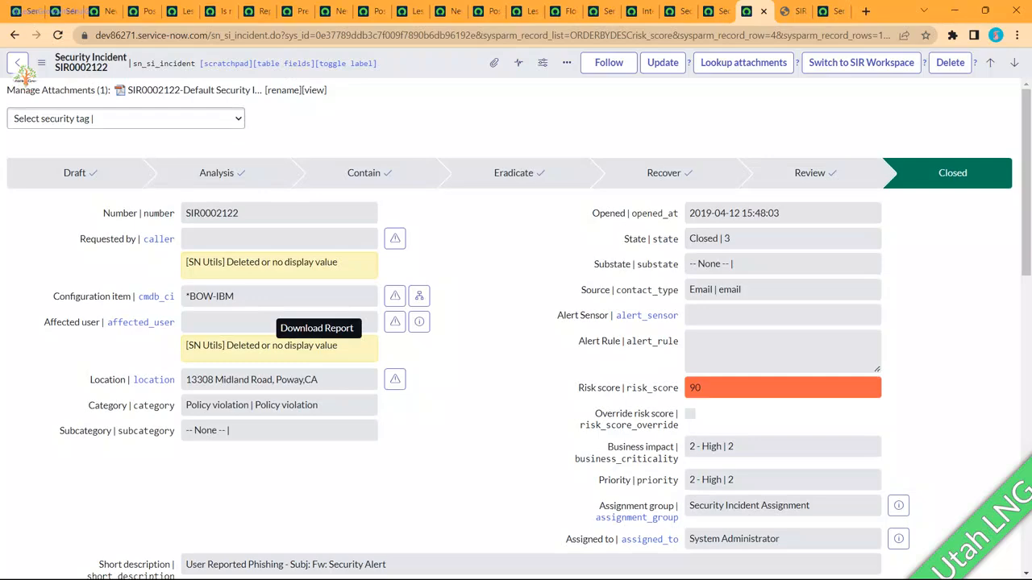
{"action": "scroll", "coordinate": [516, 329], "scroll_direction": "down", "scroll_amount": 5}
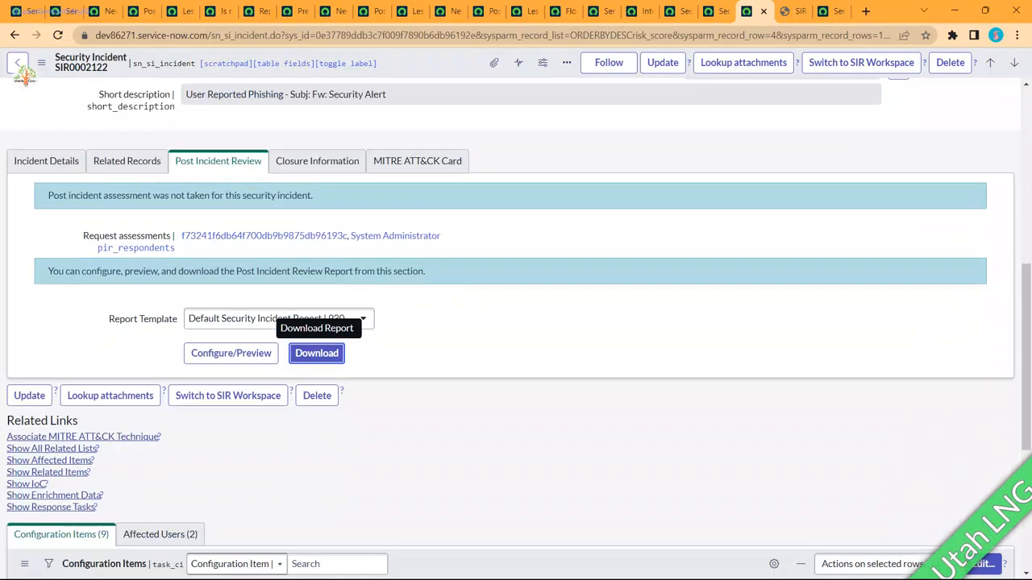
{"action": "left_click_drag", "start_coordinate": [109, 318], "coordinate": [178, 319]}
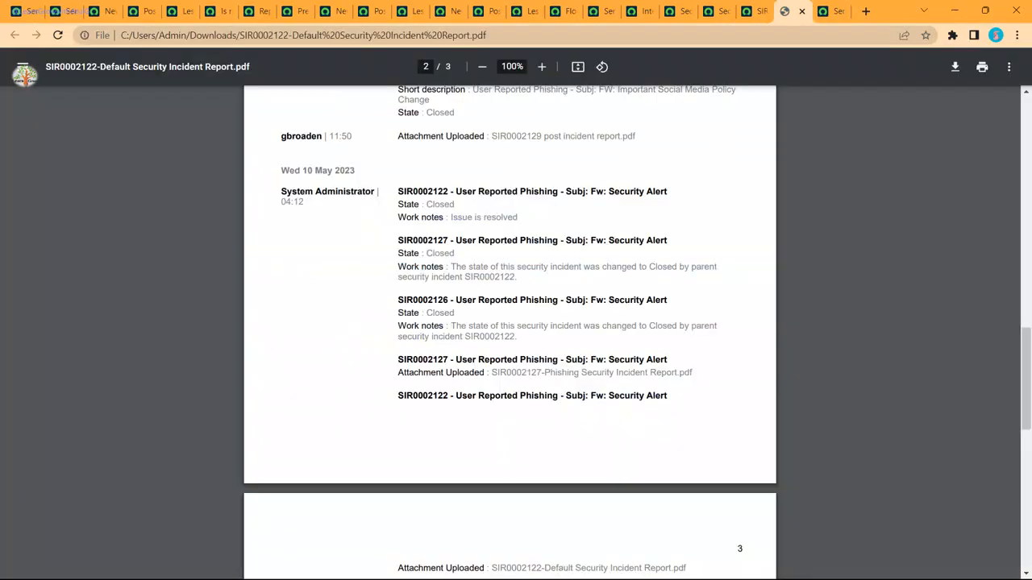
Read through the activity timeline in the downloaded Default Security Incident Report PDF for SIR0002122.
{"action": "scroll", "coordinate": [509, 331], "scroll_direction": "up", "scroll_amount": 3}
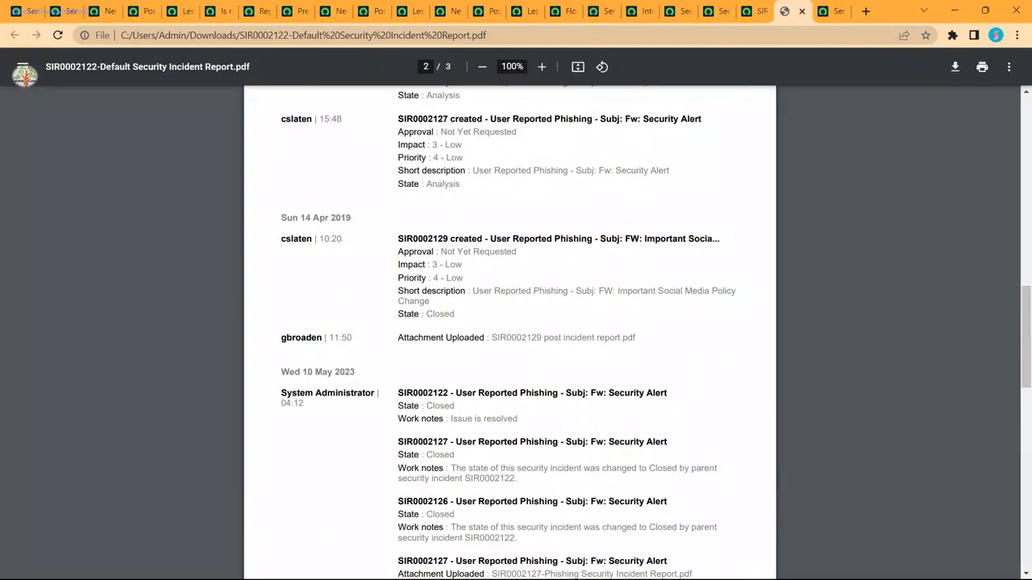
{"action": "scroll", "coordinate": [509, 331], "scroll_direction": "down", "scroll_amount": 2}
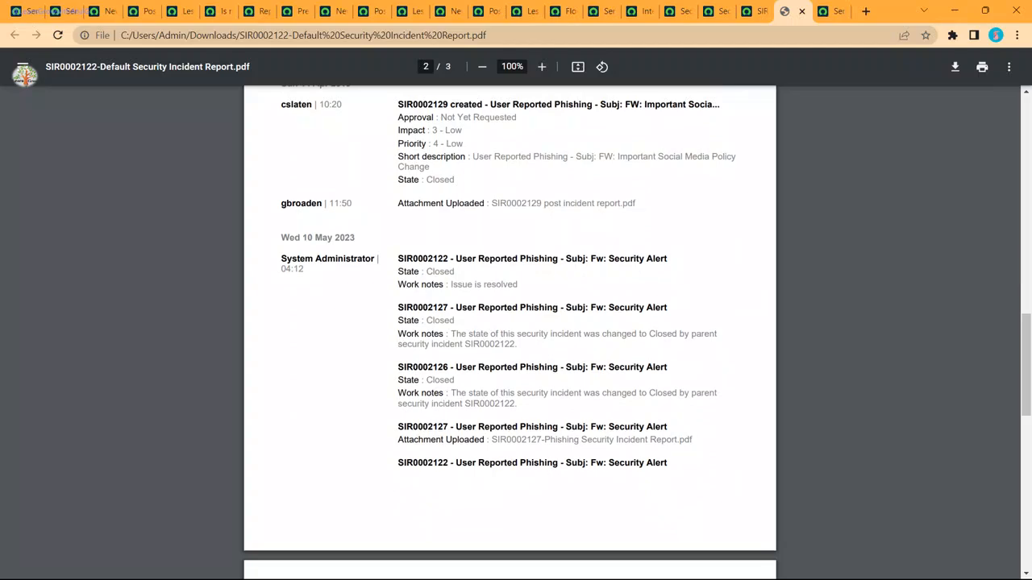
{"action": "scroll", "coordinate": [510, 330], "scroll_direction": "up", "scroll_amount": 6}
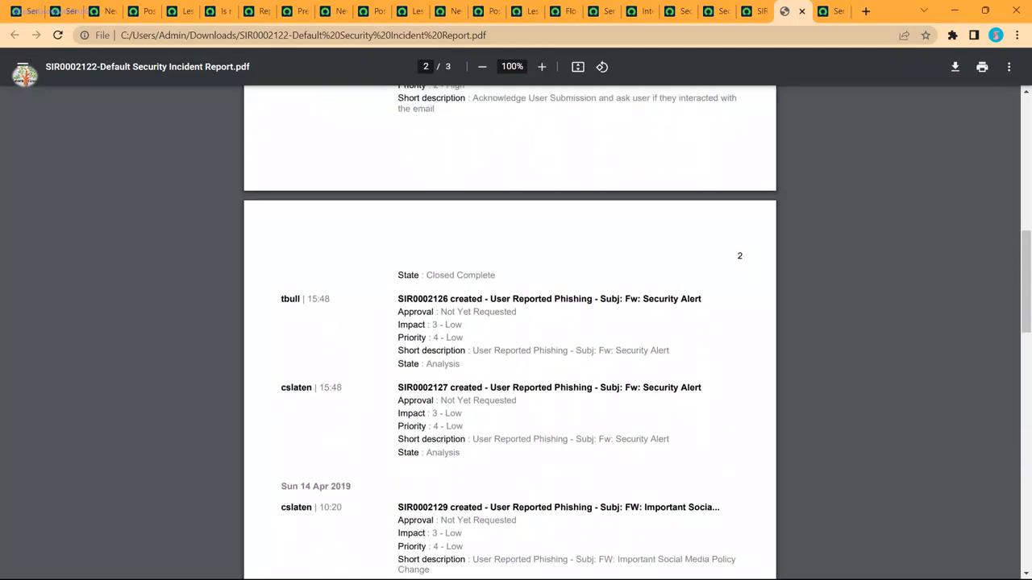
Return to the assessment setup, filter the application navigator by "Report" and open the Post Incident Review report setup.
{"action": "left_click", "coordinate": [58, 12]}
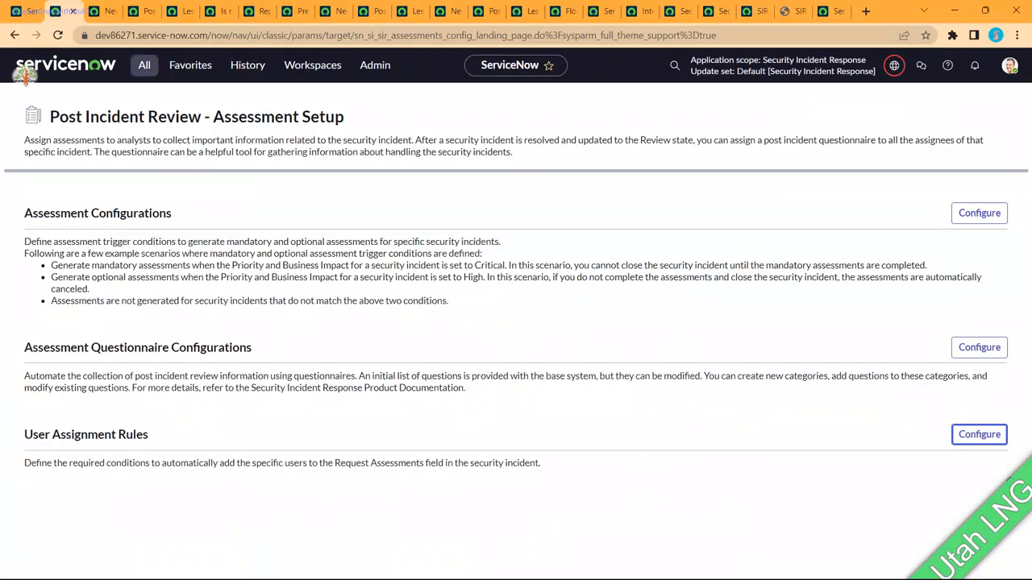
{"action": "left_click", "coordinate": [144, 65]}
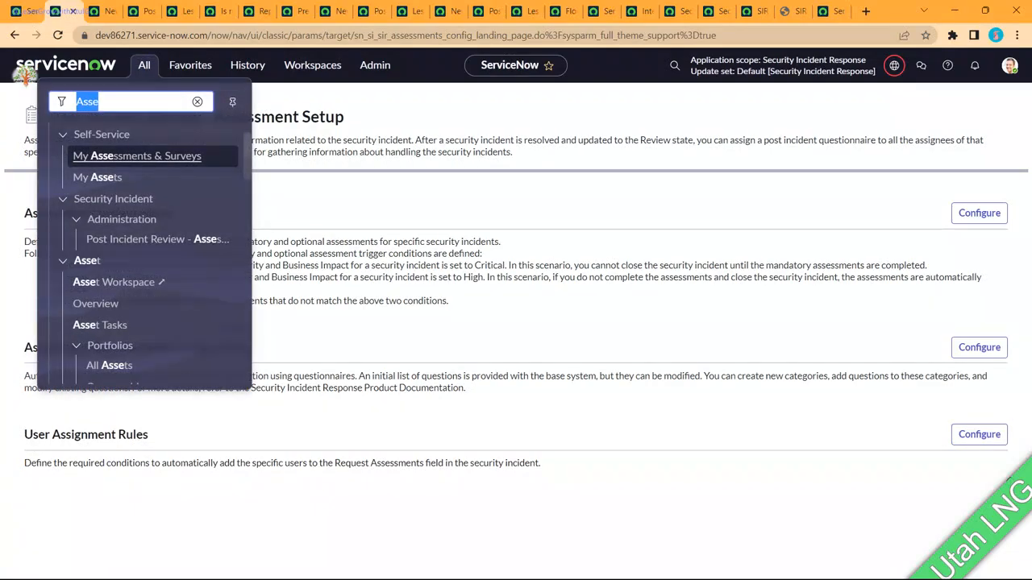
{"action": "type", "text": "Report"}
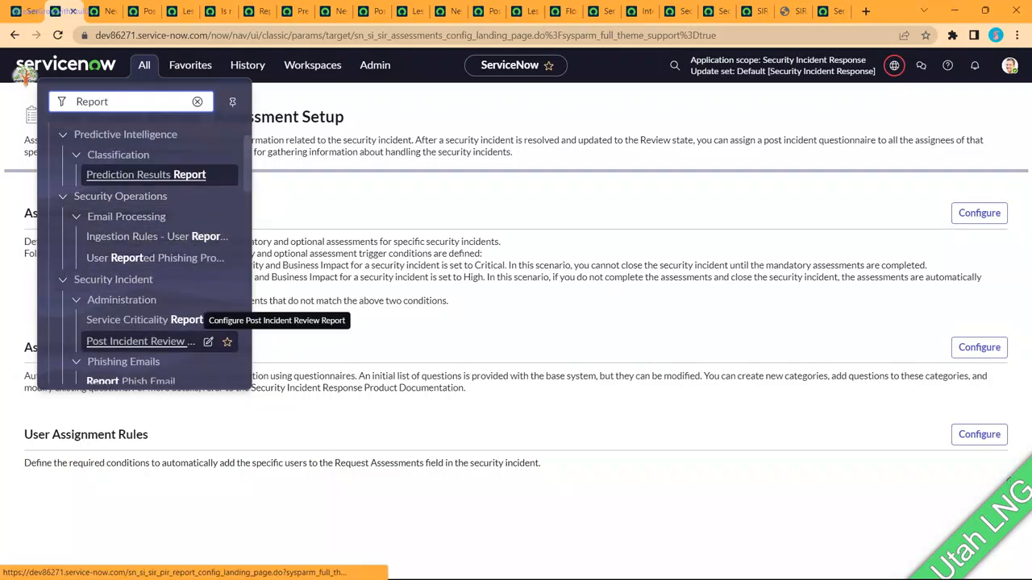
{"action": "left_click", "coordinate": [145, 341]}
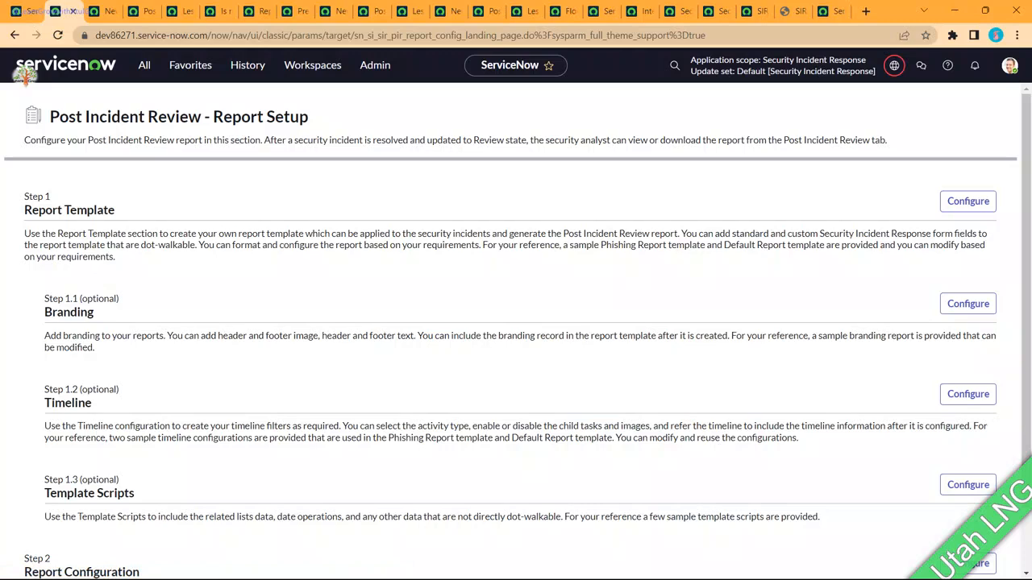
Open the Report Template configuration and examine the Phishing Security Incident Report's body, highlighting the formatted current date script variable.
{"action": "left_click", "coordinate": [967, 201]}
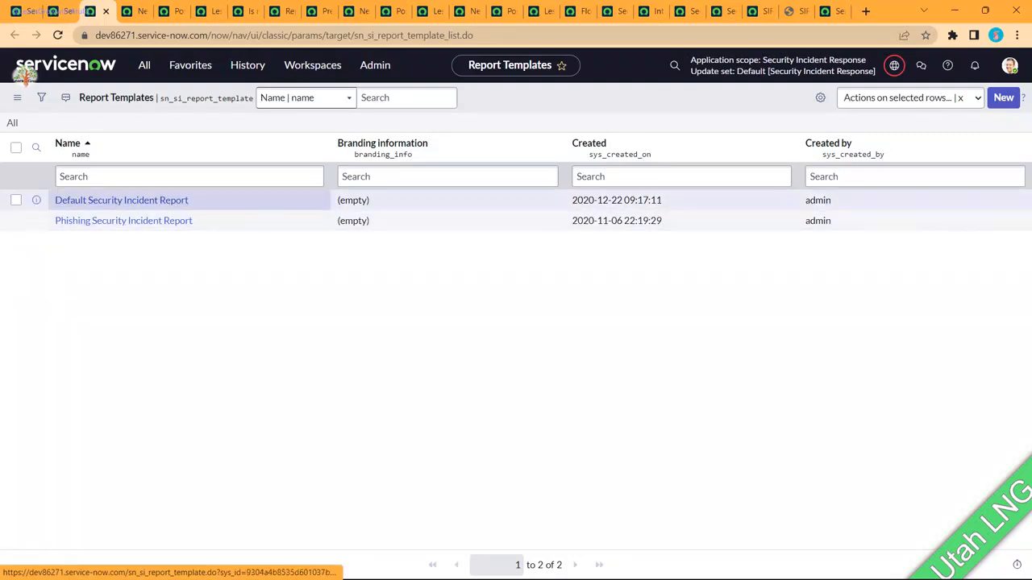
{"action": "middle_click", "coordinate": [121, 200]}
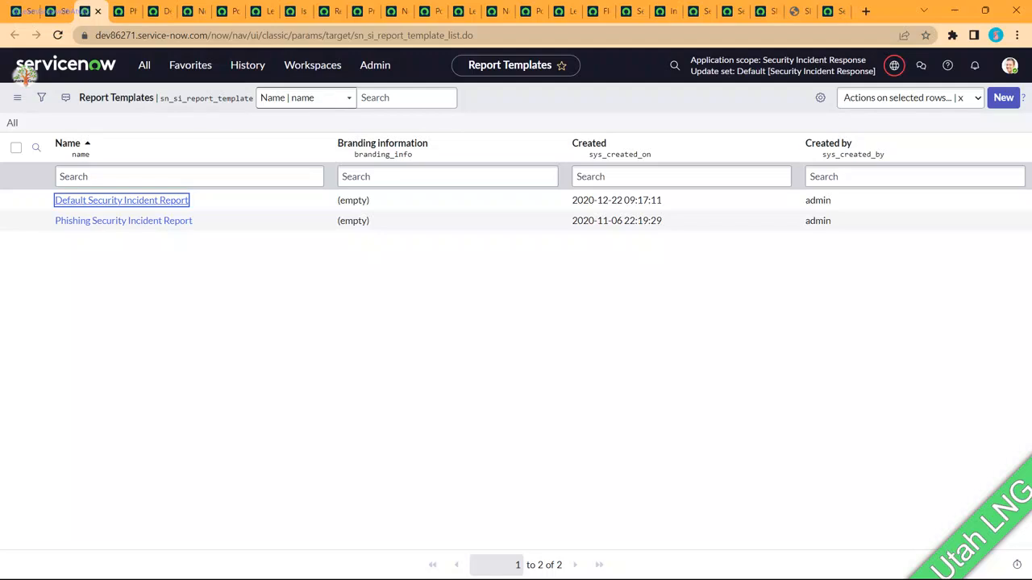
{"action": "key", "text": "ctrl+Tab"}
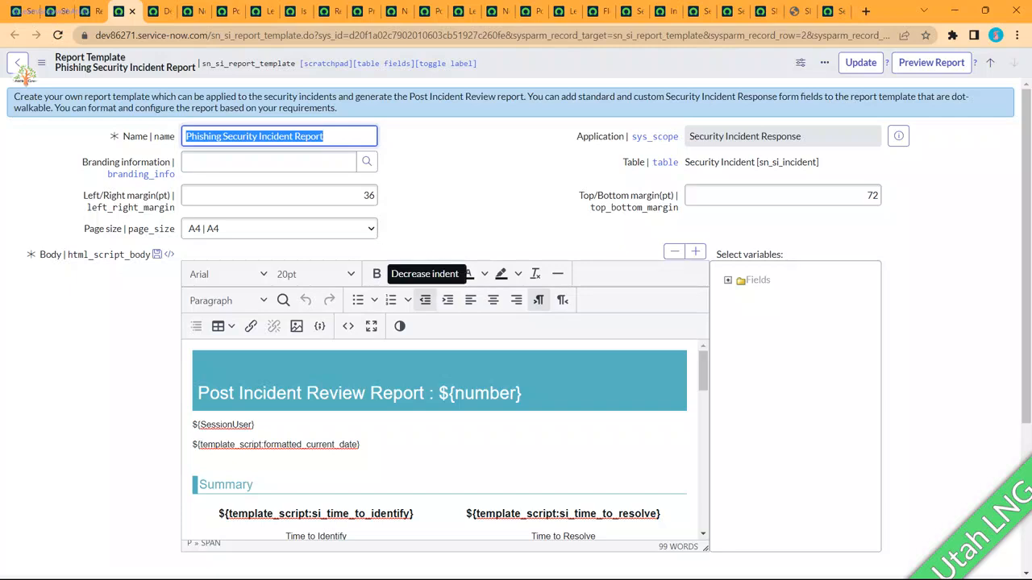
{"action": "scroll", "coordinate": [425, 303], "scroll_direction": "down", "scroll_amount": 2}
{"action": "key", "text": "shift+Home"}
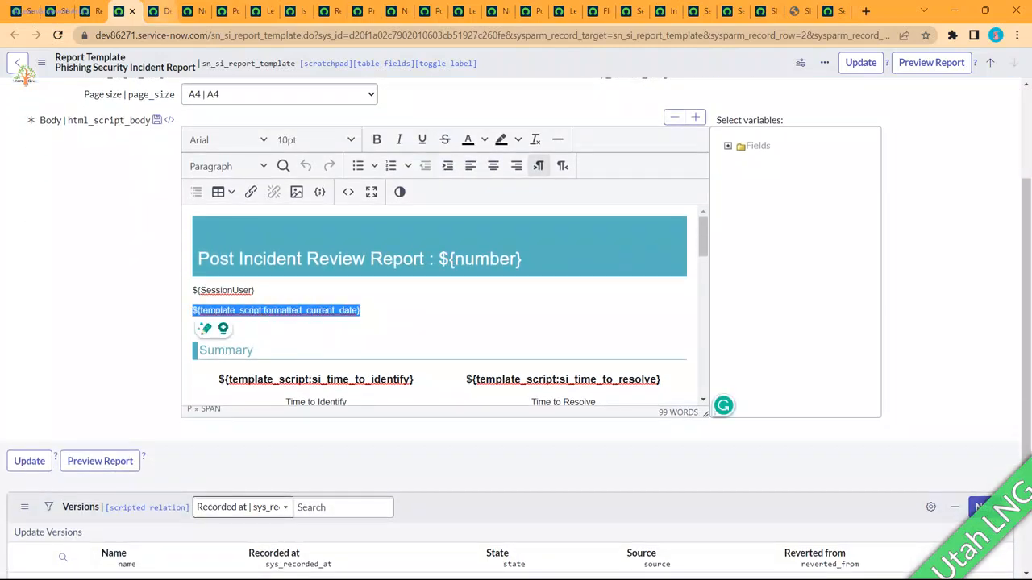
Examine the Phishing Security Incident Report template and compare it with the Default Security Incident Report template.
{"action": "scroll", "coordinate": [723, 405], "scroll_direction": "up", "scroll_amount": 2}
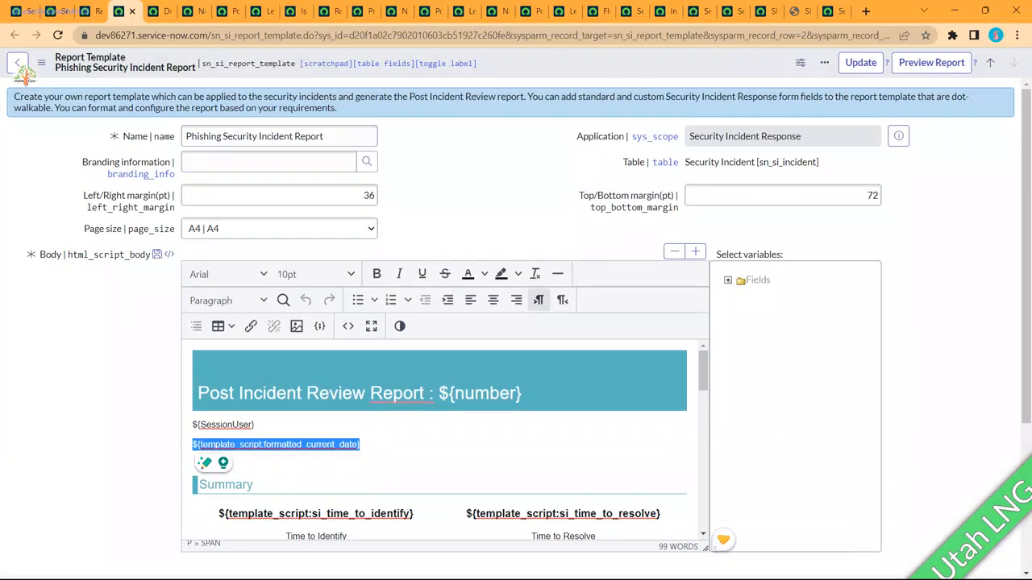
{"action": "scroll", "coordinate": [723, 539], "scroll_direction": "down", "scroll_amount": 3}
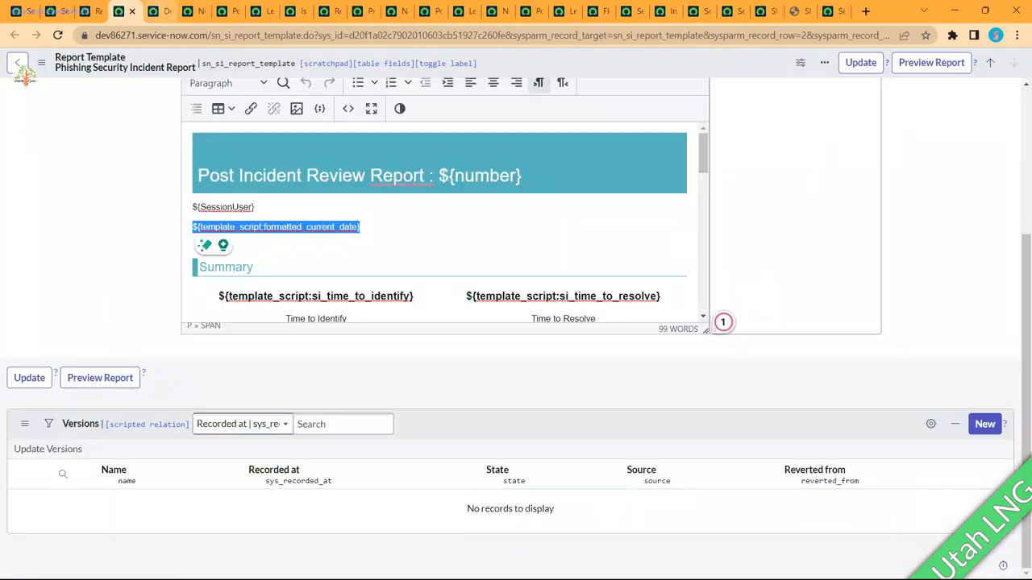
{"action": "key", "text": "ctrl+Tab"}
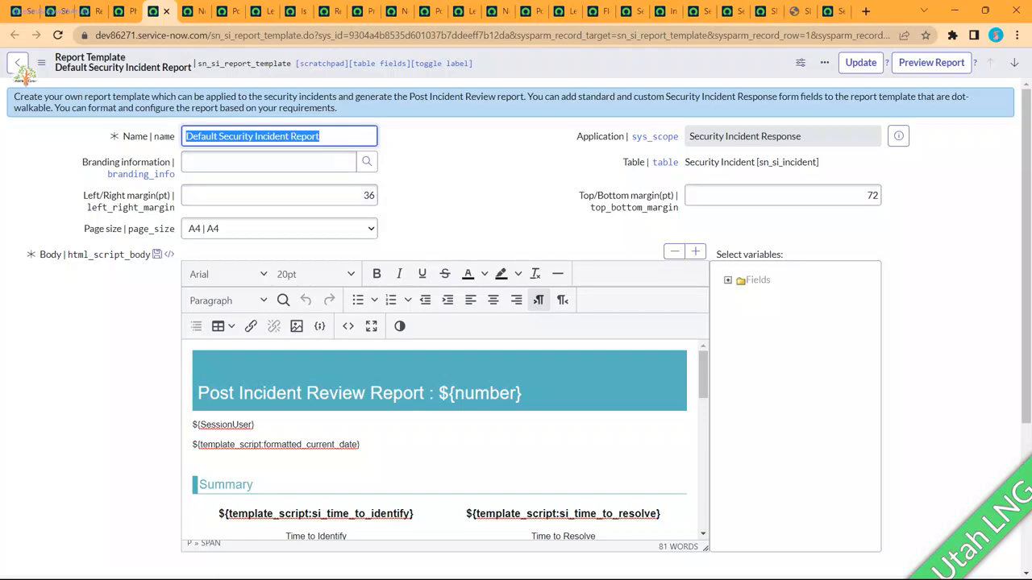
{"action": "key", "text": "ctrl+shift+Tab"}
{"action": "key", "text": "ctrl+Tab"}
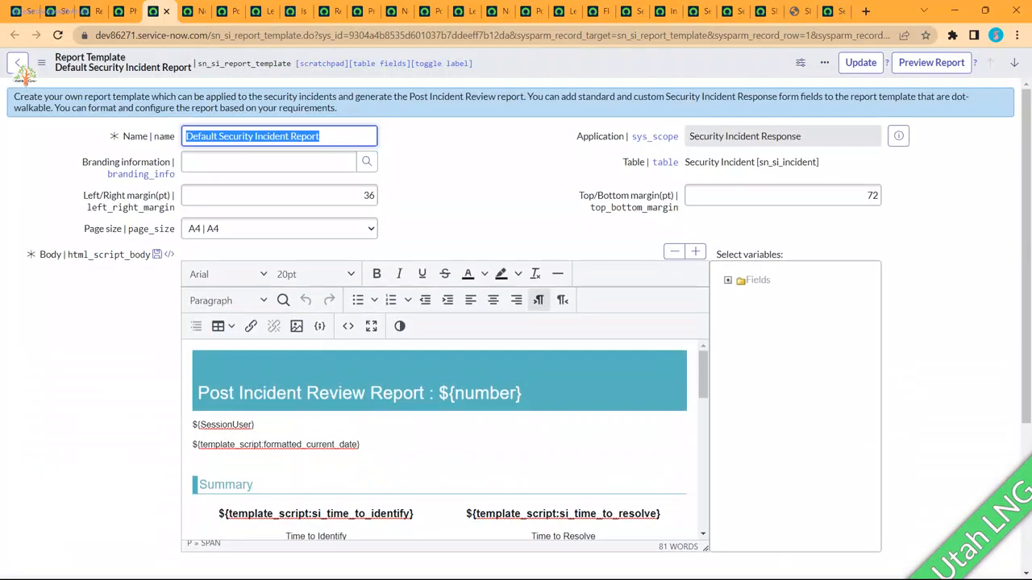
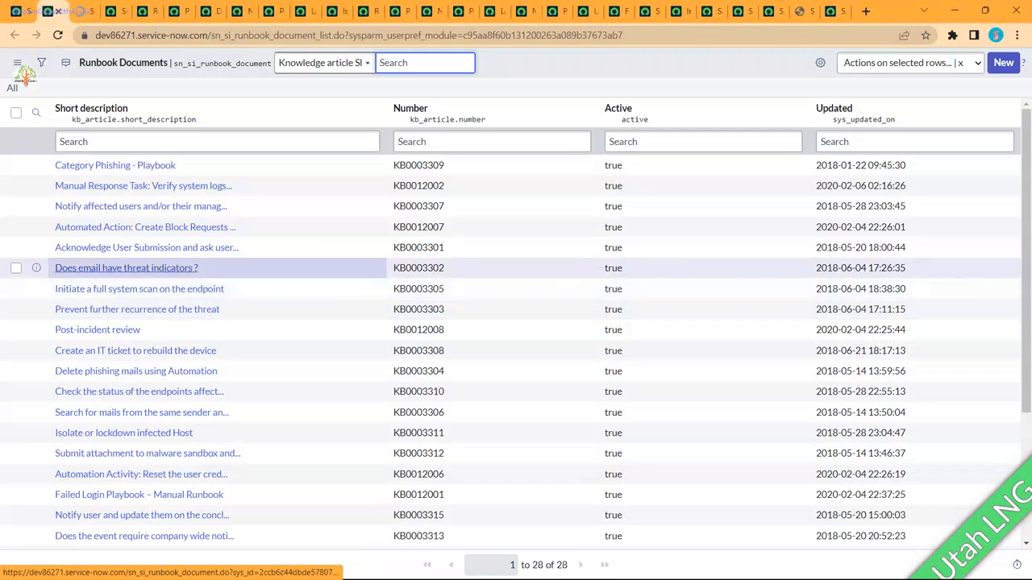
Open the runbook document for "Initiate a full system scan on the endpoint" and examine its filter condition and knowledge article details.
{"action": "left_click", "coordinate": [125, 267]}
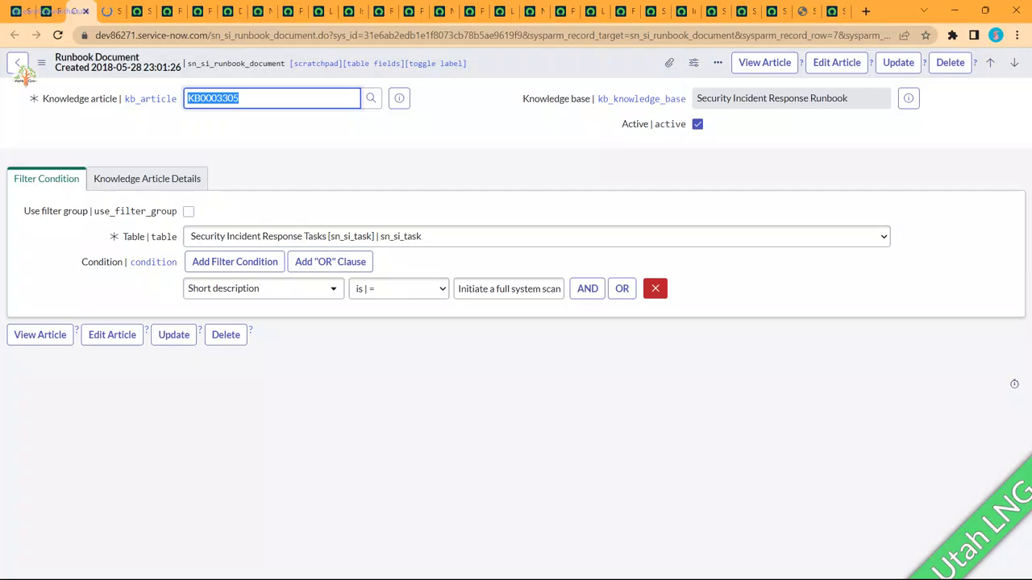
{"action": "left_click", "coordinate": [146, 179]}
{"action": "scroll", "coordinate": [516, 331], "scroll_direction": "down", "scroll_amount": 1}
{"action": "scroll", "coordinate": [516, 326], "scroll_direction": "down", "scroll_amount": 1}
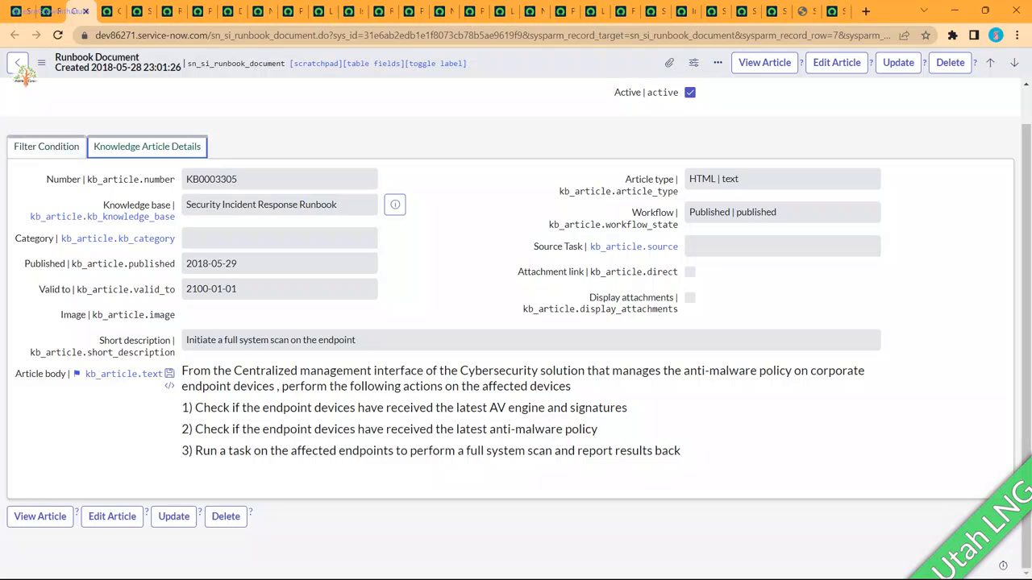
{"action": "key", "text": "Tab"}
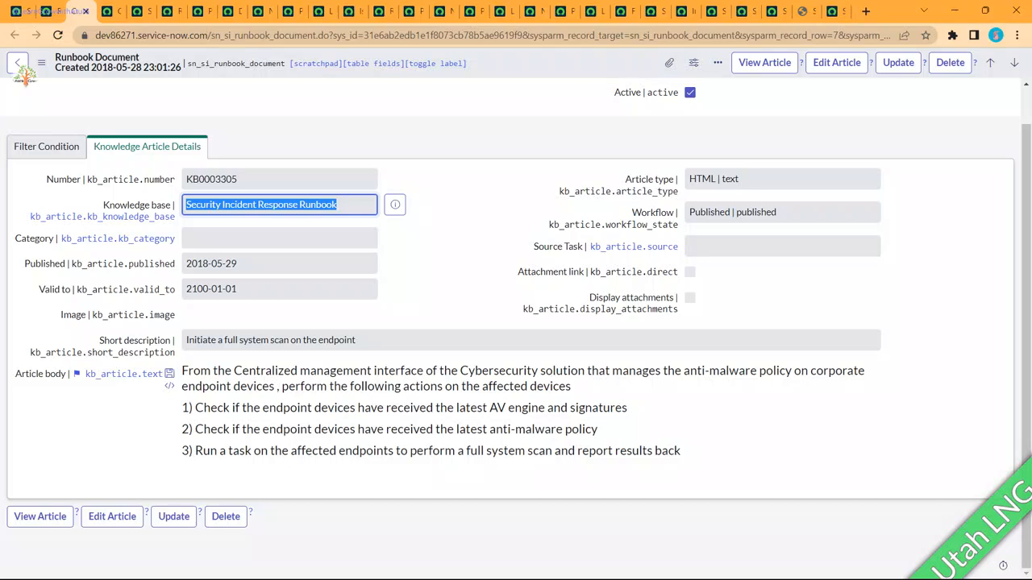
{"action": "left_click", "coordinate": [46, 146]}
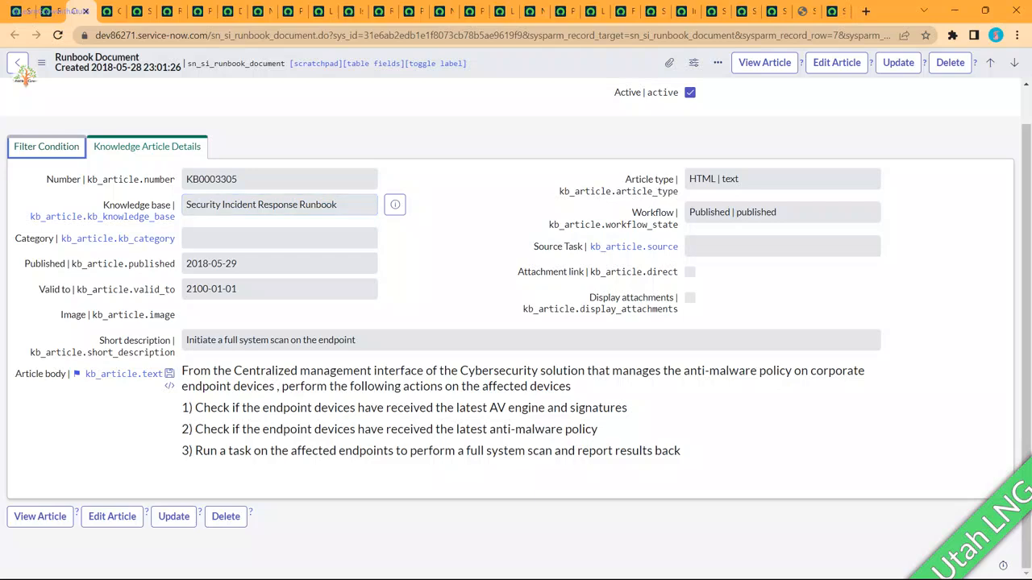
Create a new runbook document with knowledge article KB0003302 and the table Security Incident Response Tasks [sn_si_task].
{"action": "left_click", "coordinate": [22, 70]}
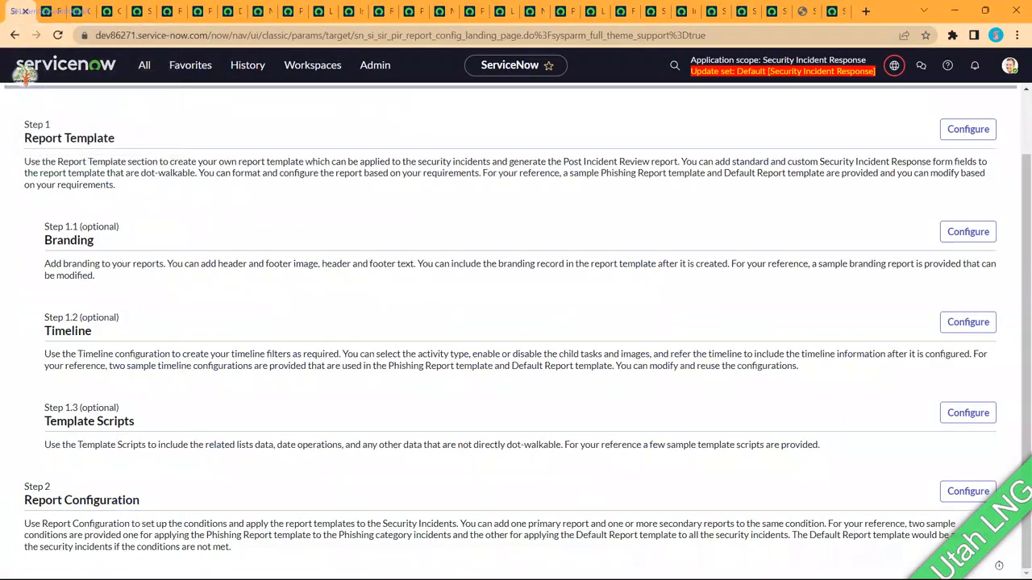
{"action": "left_click", "coordinate": [144, 64]}
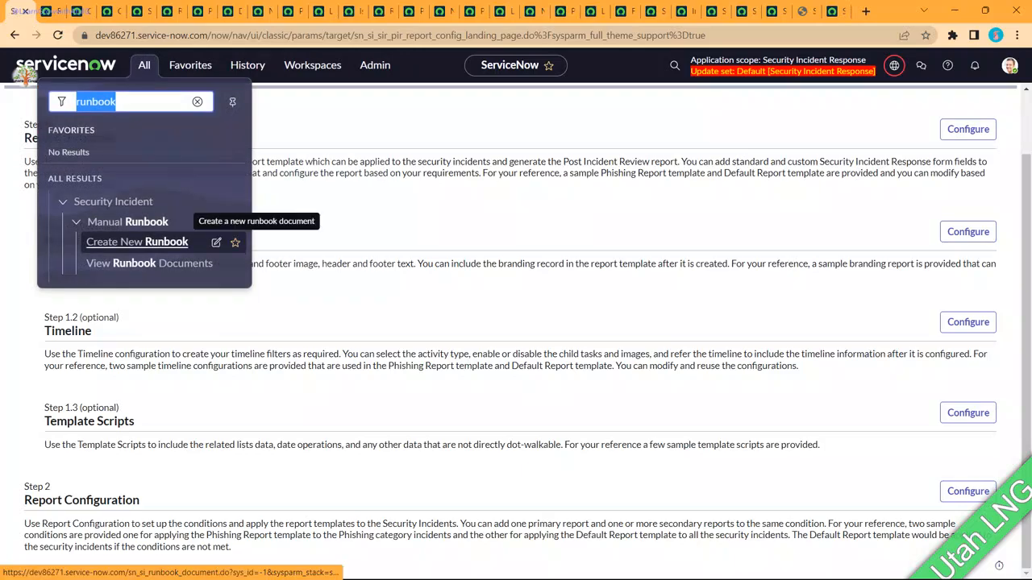
{"action": "left_click", "coordinate": [137, 241]}
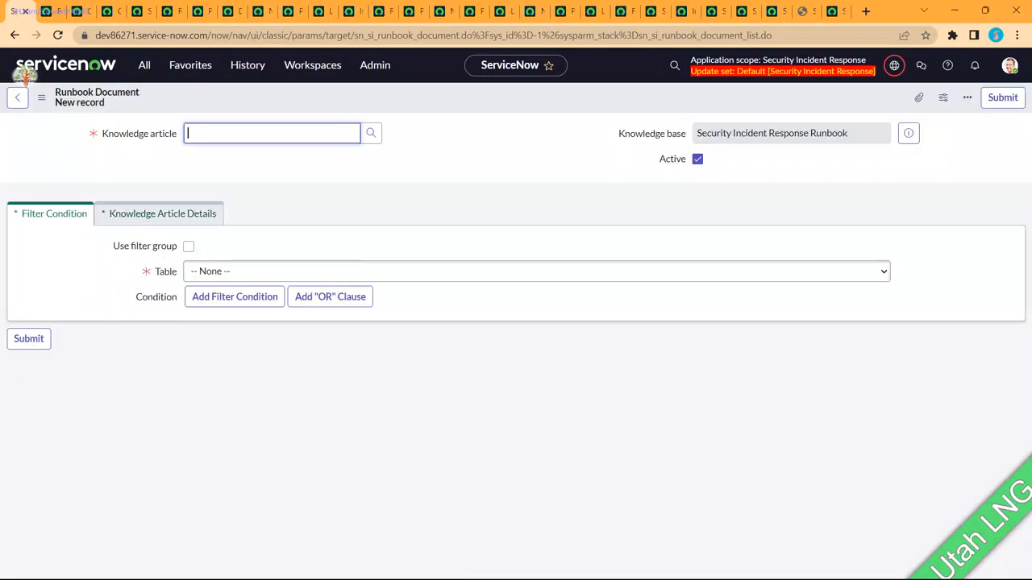
{"action": "type", "text": "*"}
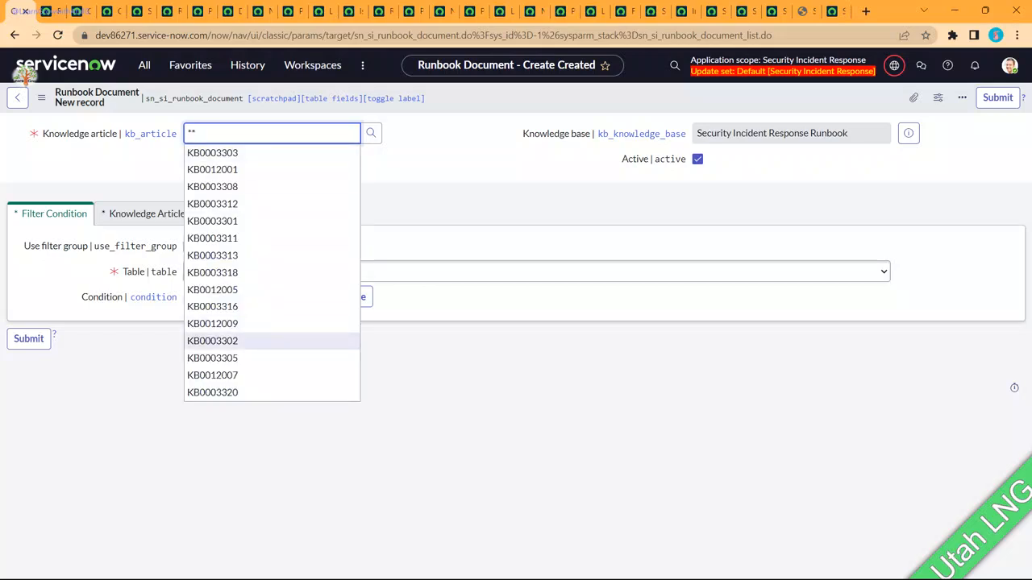
{"action": "left_click", "coordinate": [213, 341]}
{"action": "left_click", "coordinate": [323, 271]}
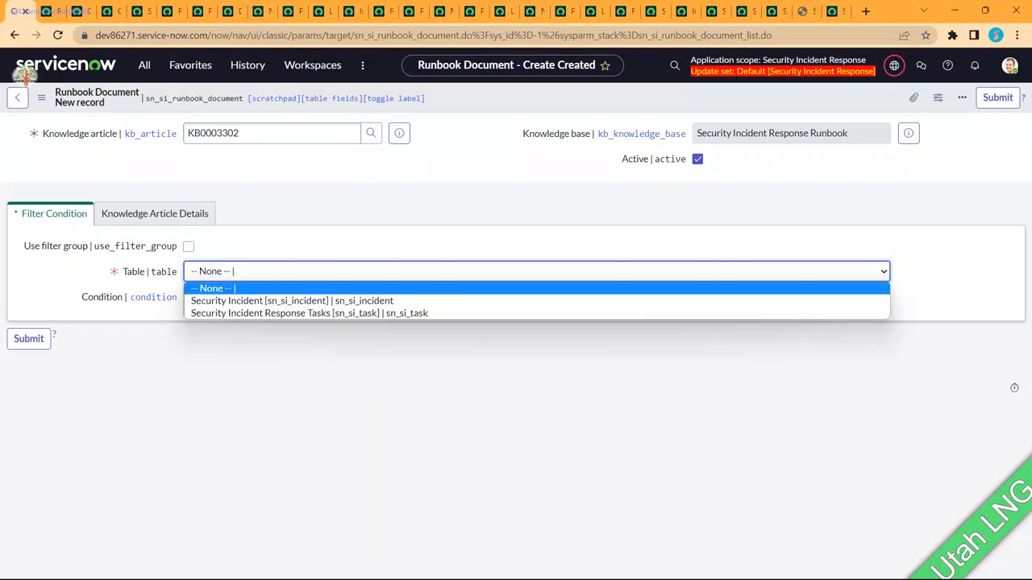
{"action": "left_click", "coordinate": [309, 313]}
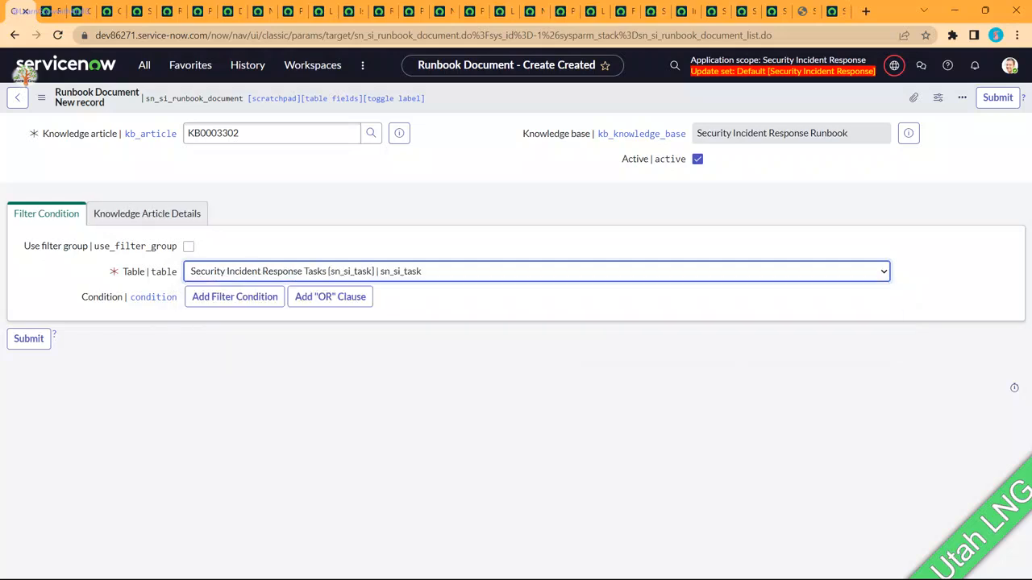
Add the filter condition Short description contains "LNG", check the knowledge article details and submit the runbook document.
{"action": "left_click", "coordinate": [234, 297]}
{"action": "left_click", "coordinate": [262, 323]}
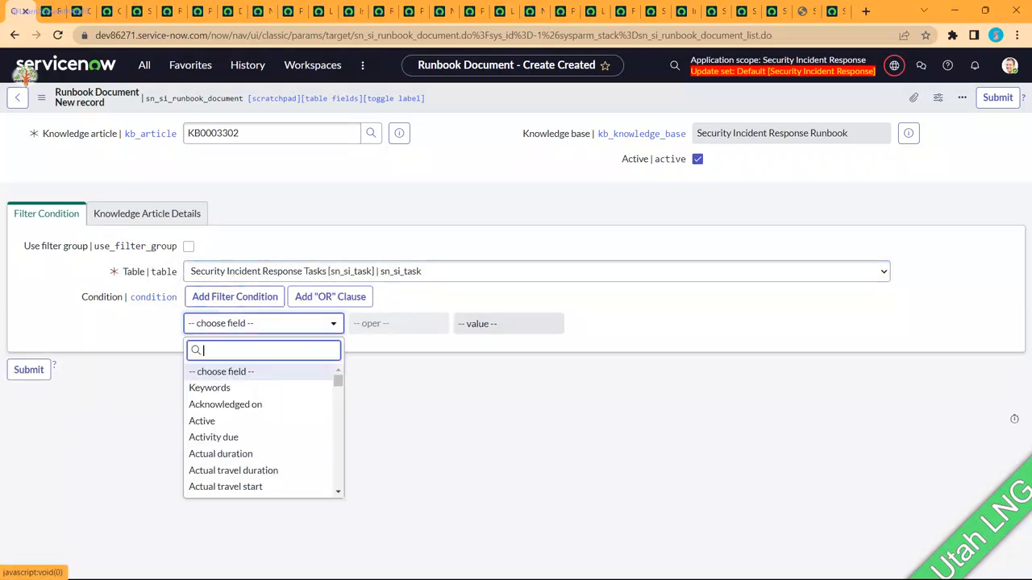
{"action": "type", "text": "shif"}
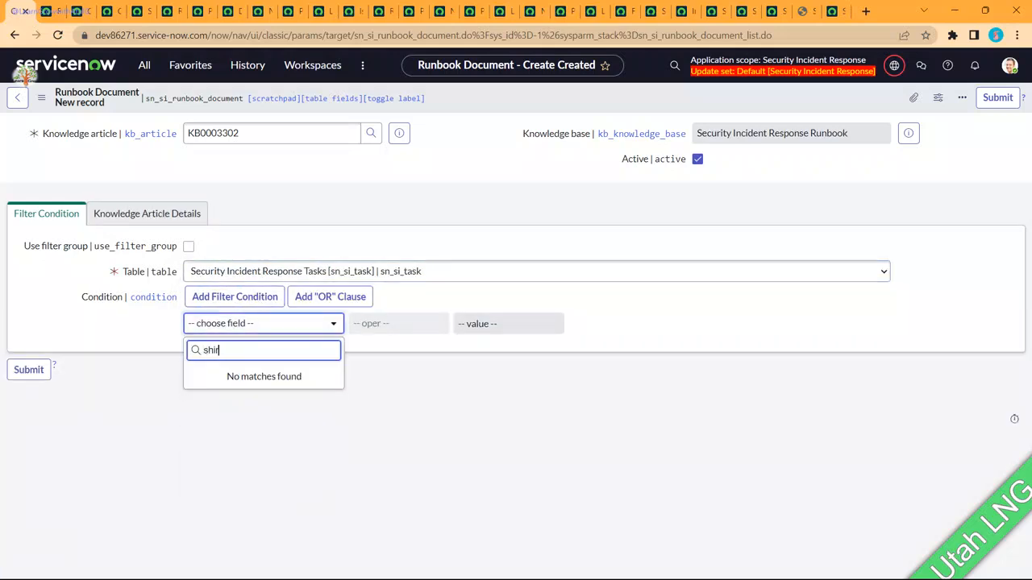
{"action": "key", "text": "BackSpace"}
{"action": "type", "text": "o"}
{"action": "left_click", "coordinate": [225, 372]}
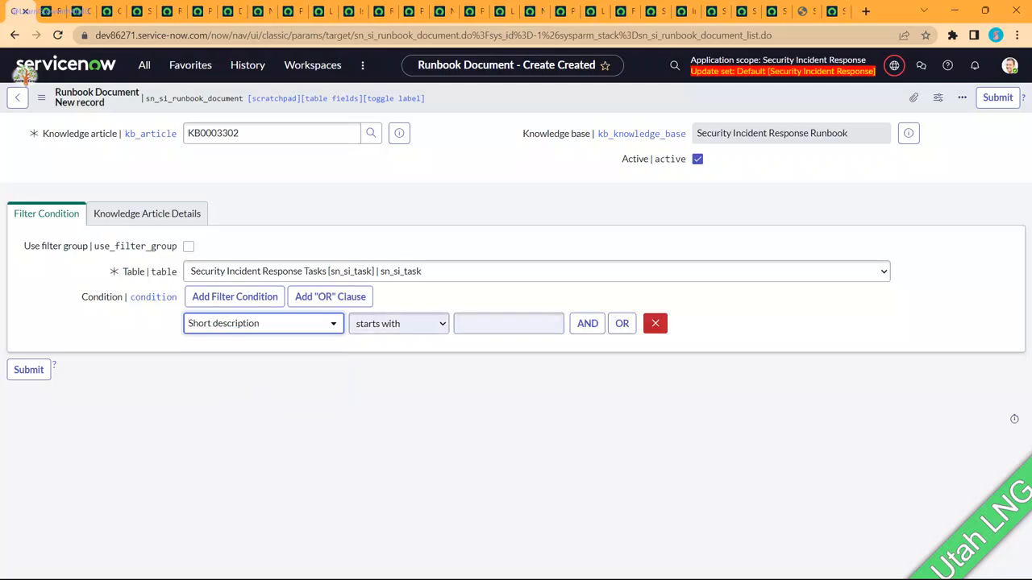
{"action": "left_click", "coordinate": [399, 323]}
{"action": "key", "text": "Up"}
{"action": "key", "text": "Up"}
{"action": "key", "text": "Return"}
{"action": "key", "text": "Tab"}
{"action": "type", "text": "LNG"}
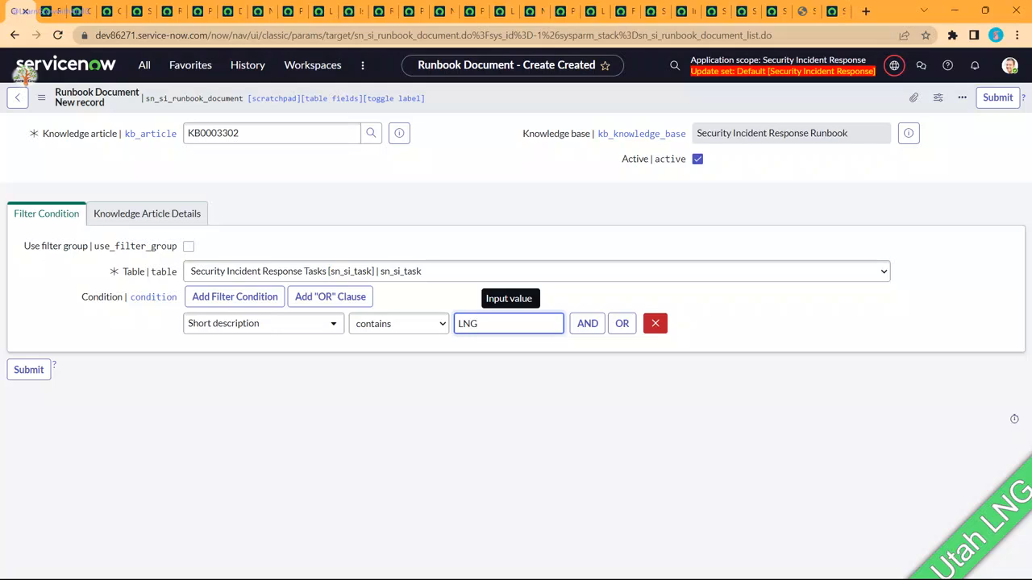
{"action": "left_click", "coordinate": [147, 213]}
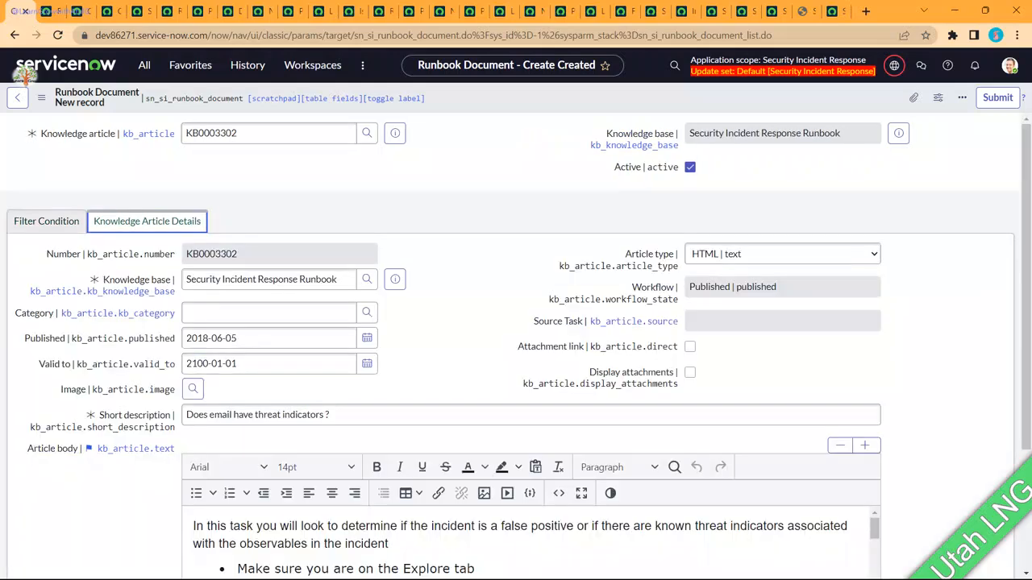
{"action": "left_click", "coordinate": [997, 98]}
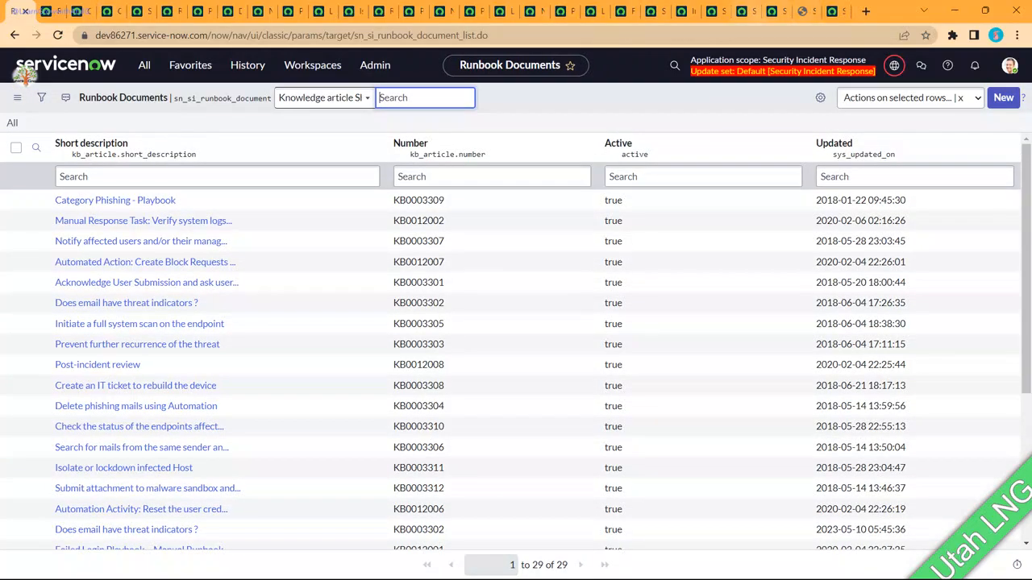
Check security incident SIR0002122, then open the draft incident SIR0010002 "Inbound or outbound" and examine its form and related links.
{"action": "left_click", "coordinate": [771, 11]}
{"action": "scroll", "coordinate": [516, 322], "scroll_direction": "down", "scroll_amount": 5}
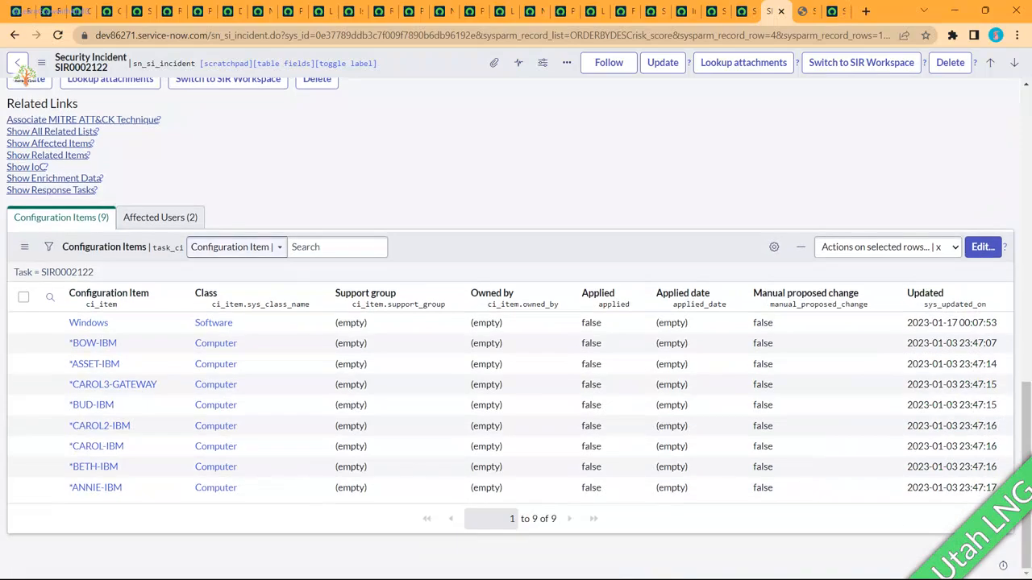
{"action": "scroll", "coordinate": [25, 75], "scroll_direction": "up", "scroll_amount": 10}
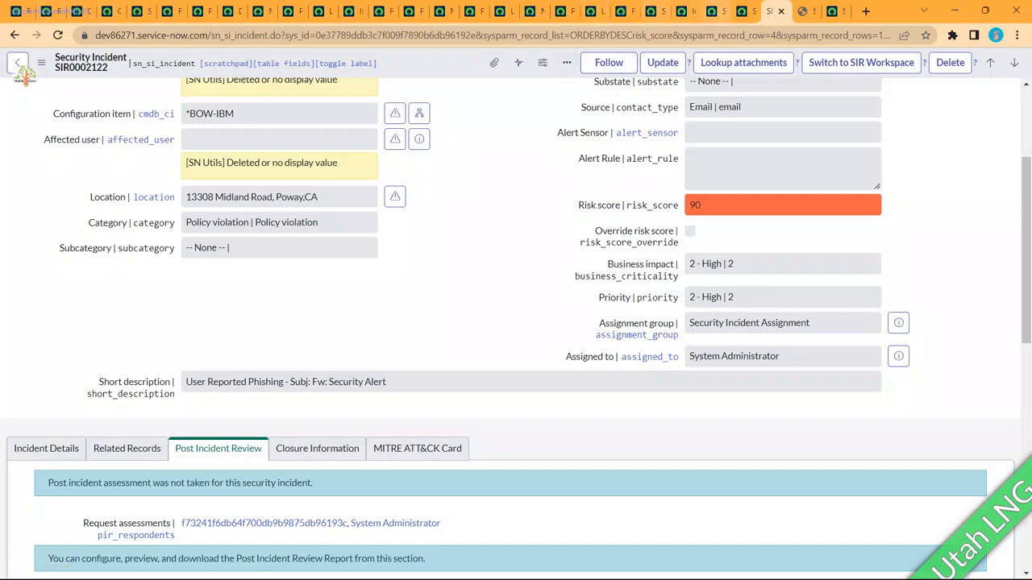
{"action": "left_click", "coordinate": [746, 11]}
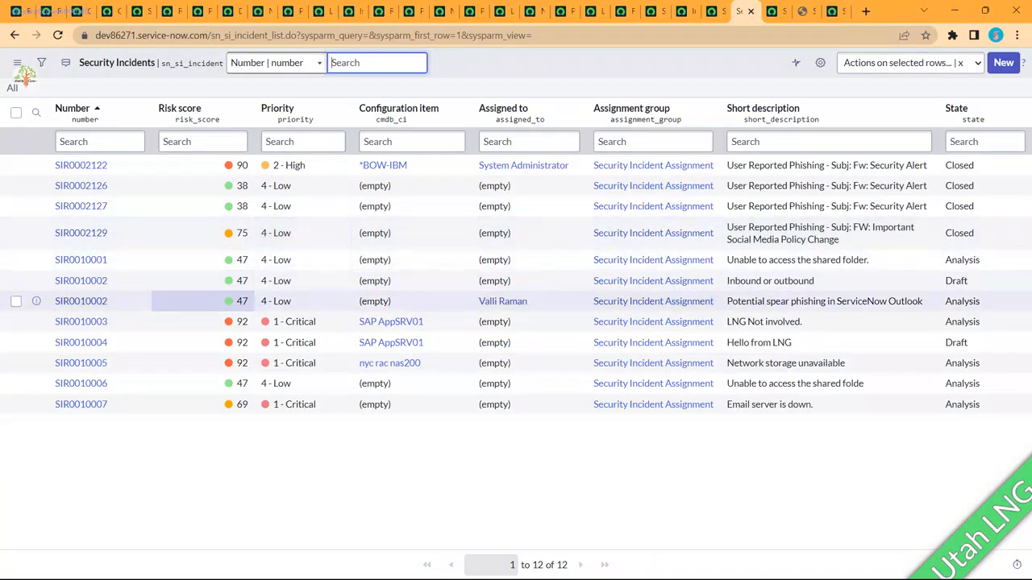
{"action": "left_click", "coordinate": [81, 280]}
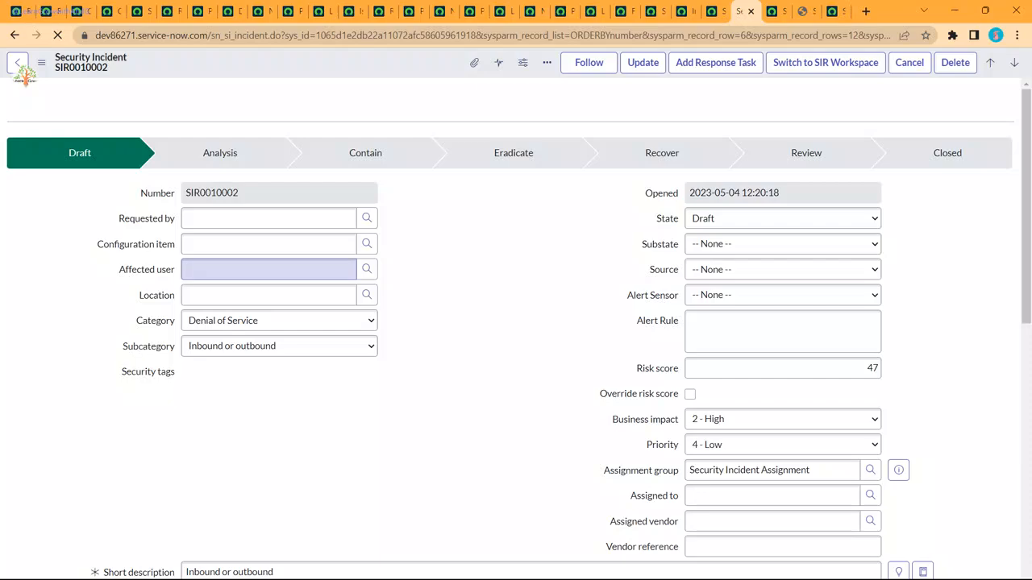
{"action": "scroll", "coordinate": [516, 329], "scroll_direction": "down", "scroll_amount": 8}
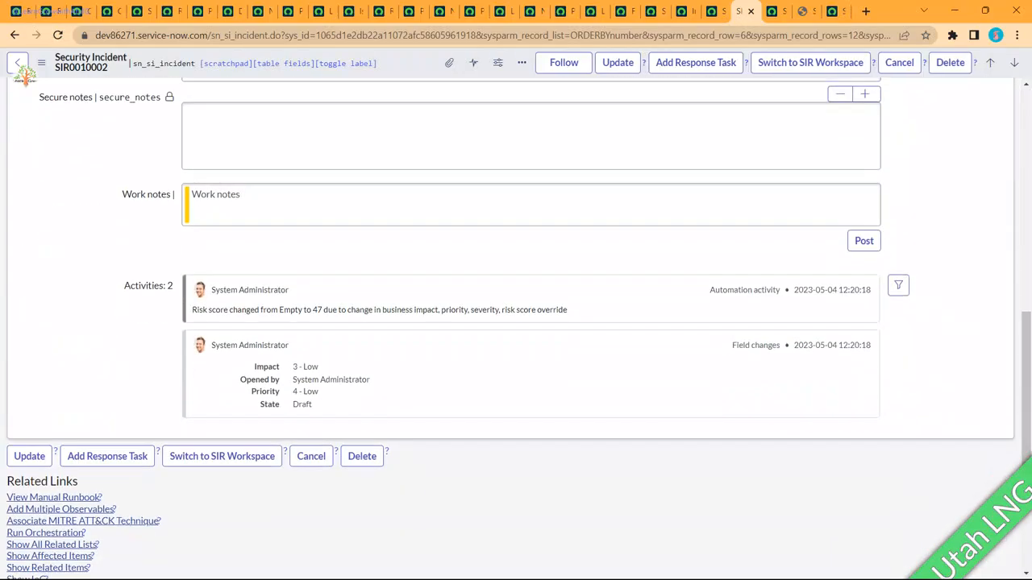
{"action": "scroll", "coordinate": [516, 329], "scroll_direction": "down", "scroll_amount": 3}
{"action": "scroll", "coordinate": [516, 322], "scroll_direction": "up", "scroll_amount": 10}
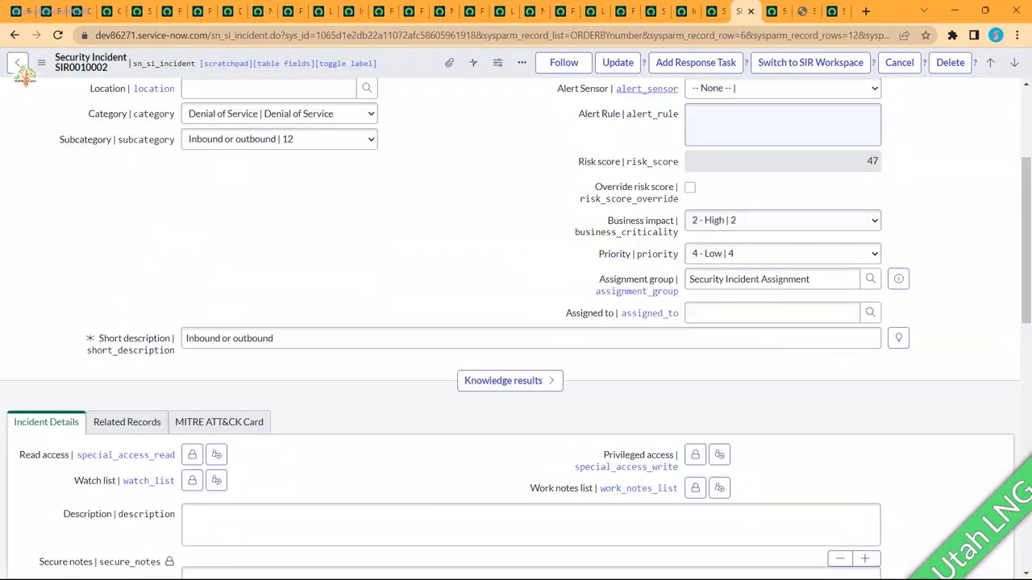
Add a response task with the short description "LNG" to the draft incident, save it and view its manual runbook.
{"action": "left_click", "coordinate": [696, 62]}
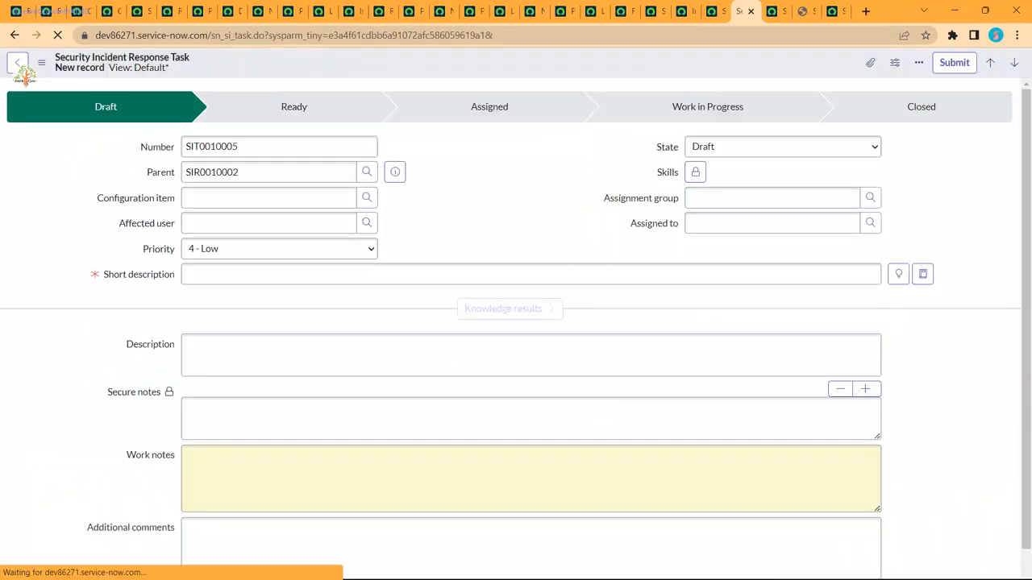
{"action": "type", "text": "LNG"}
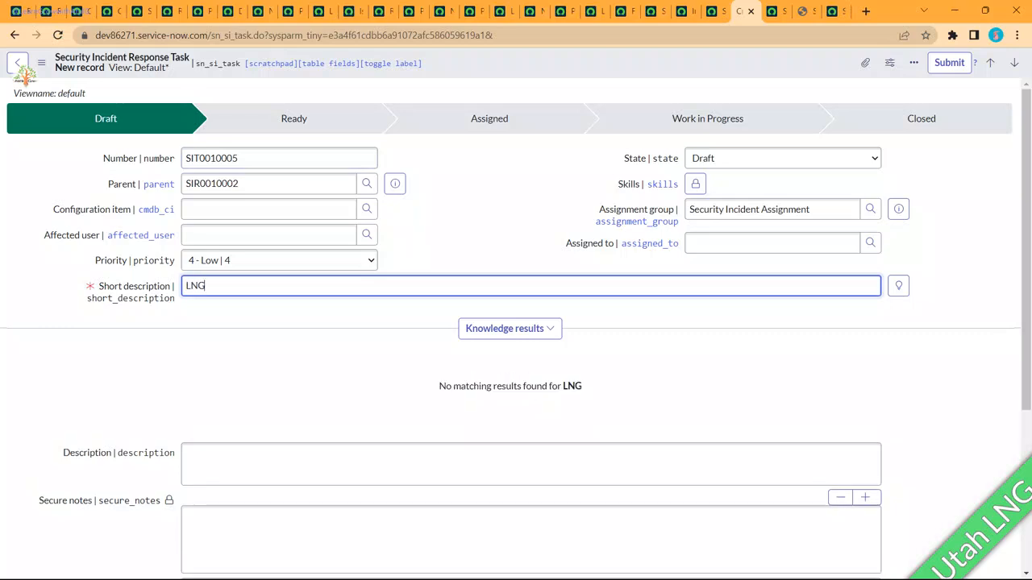
{"action": "left_click", "coordinate": [509, 328]}
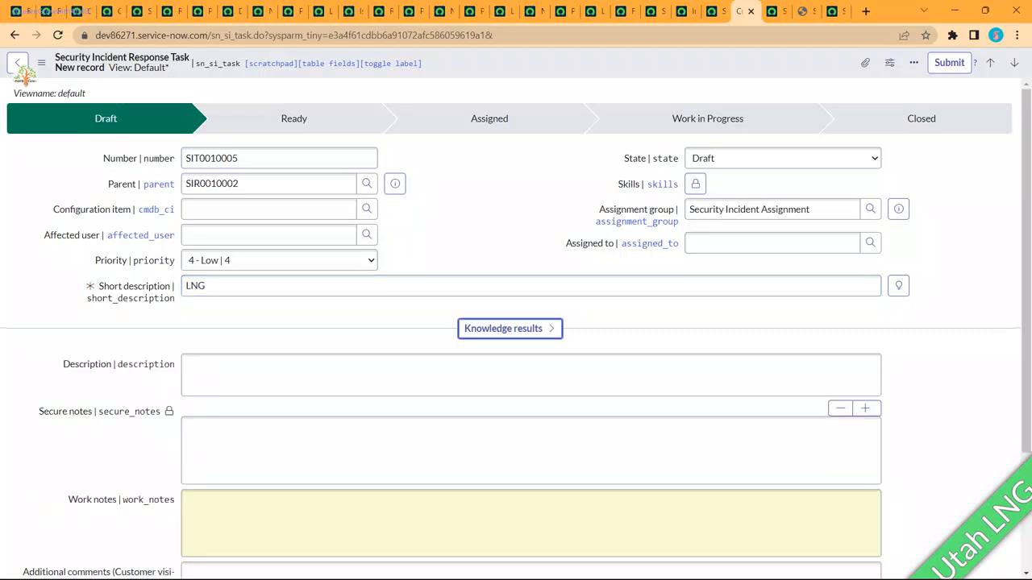
{"action": "left_click", "coordinate": [303, 286]}
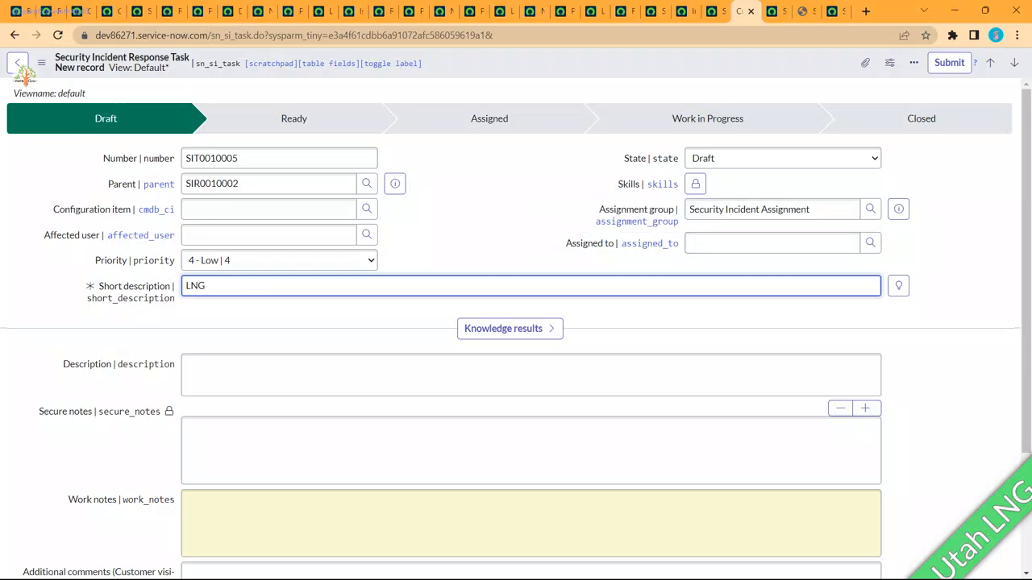
{"action": "left_click", "coordinate": [268, 210]}
{"action": "right_click", "coordinate": [489, 62]}
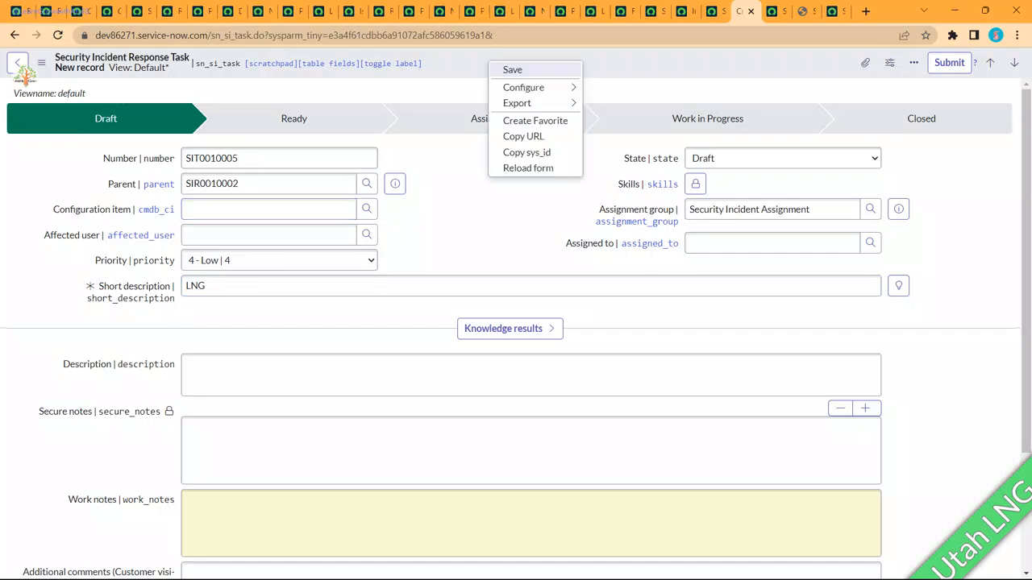
{"action": "left_click", "coordinate": [512, 70]}
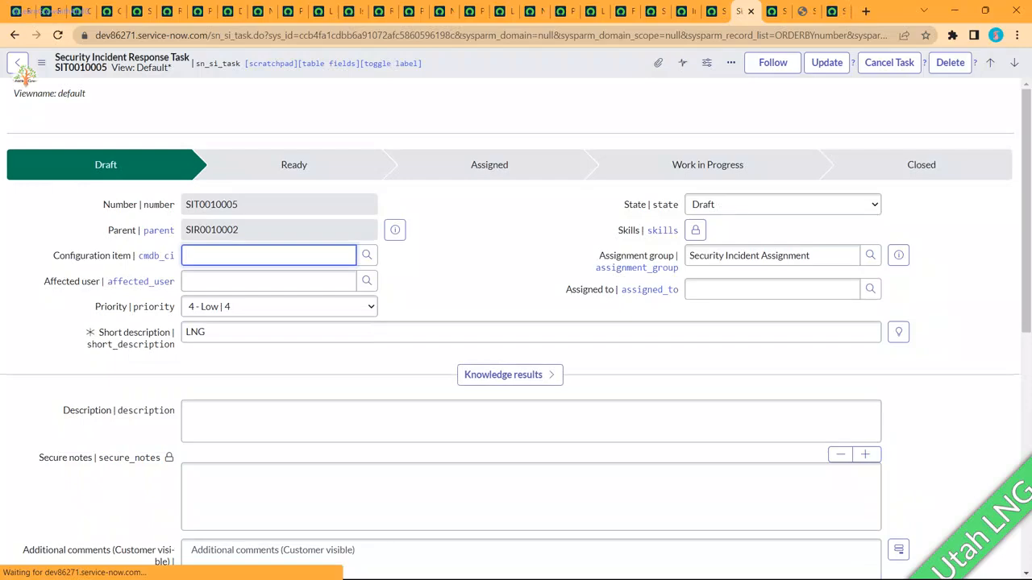
{"action": "scroll", "coordinate": [516, 329], "scroll_direction": "down", "scroll_amount": 6}
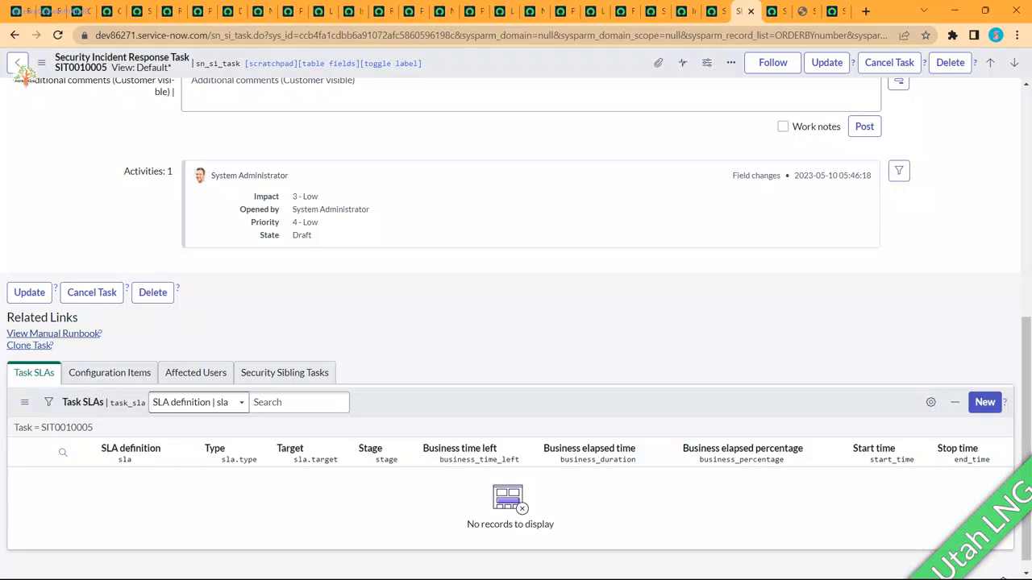
{"action": "left_click", "coordinate": [54, 332]}
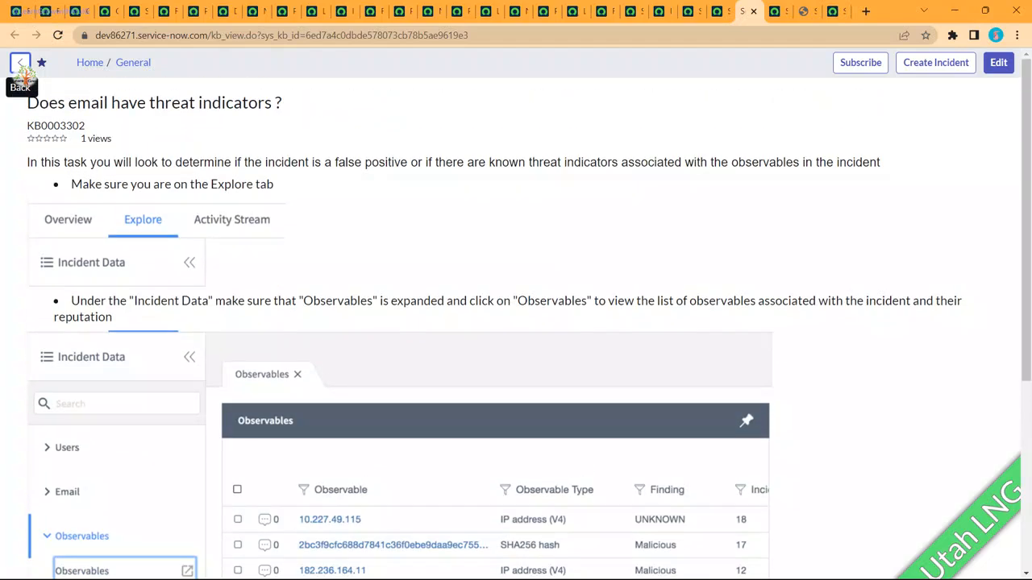
Read the knowledge article "Does email have threat indicators ?" through to its end, then return to its title and article number.
{"action": "left_click_drag", "start_coordinate": [99, 102], "coordinate": [283, 102]}
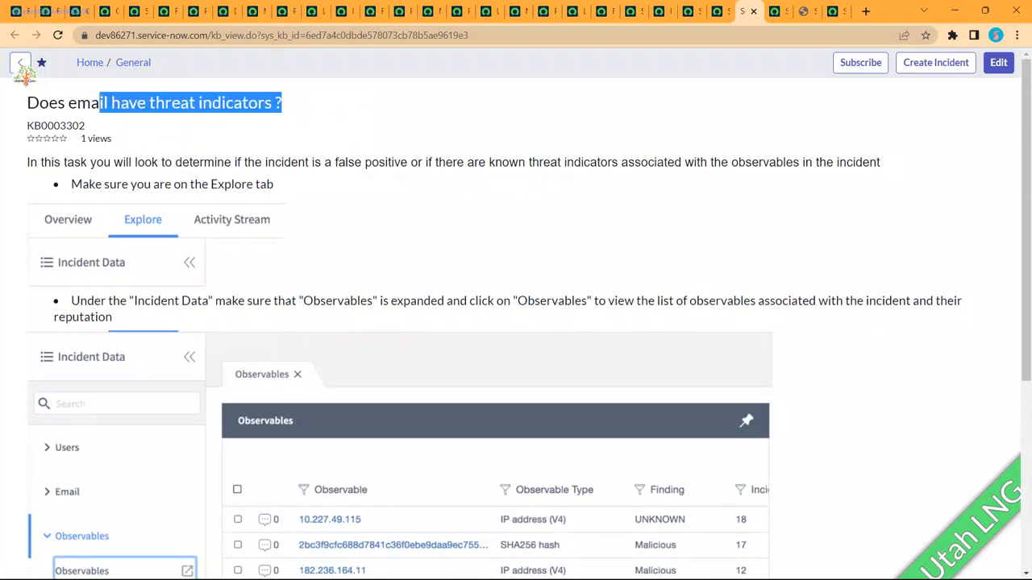
{"action": "scroll", "coordinate": [24, 73], "scroll_direction": "down", "scroll_amount": 3}
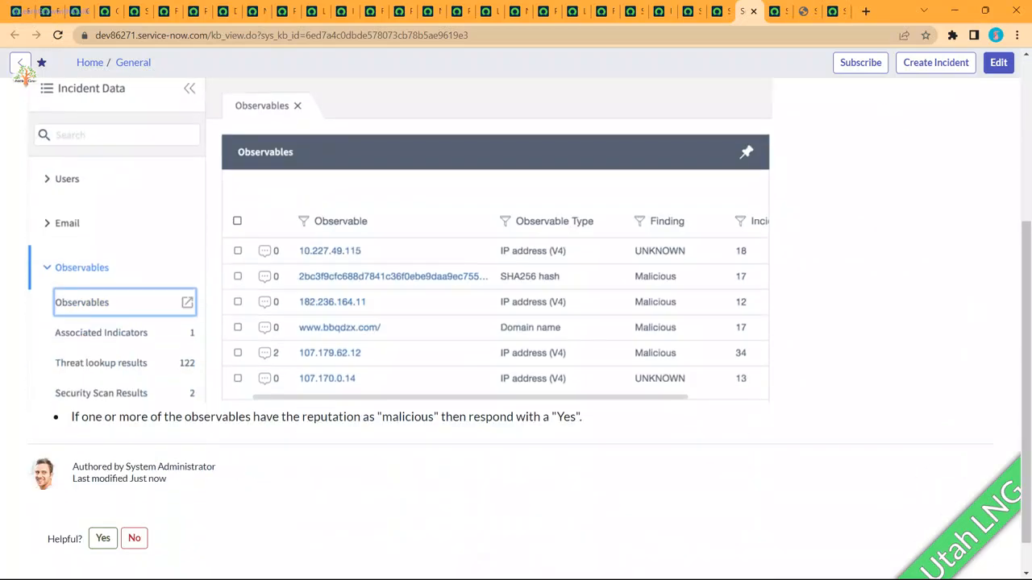
{"action": "scroll", "coordinate": [24, 74], "scroll_direction": "up", "scroll_amount": 3}
{"action": "left_click_drag", "start_coordinate": [86, 125], "coordinate": [27, 125]}
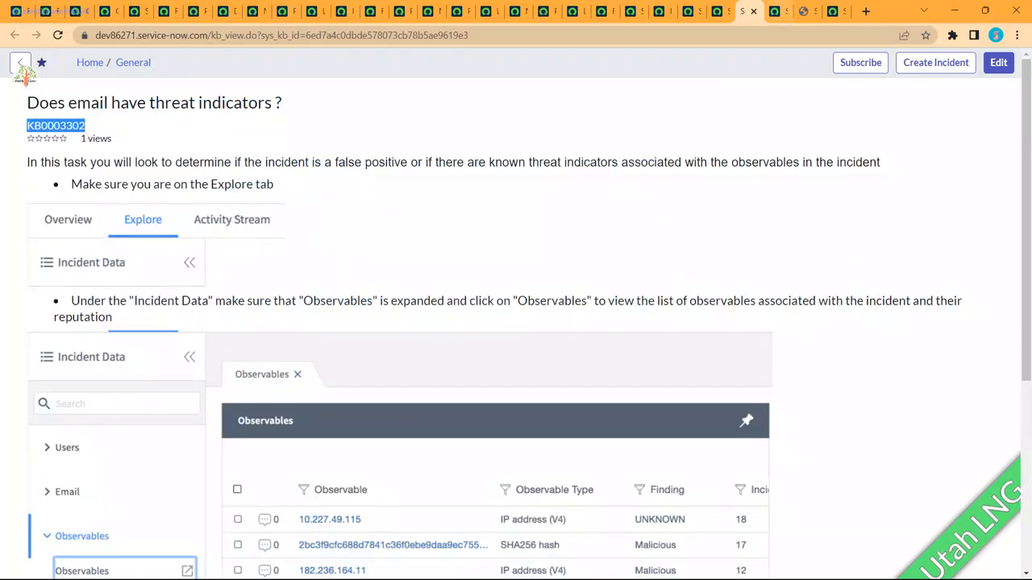
Return to the "LNG" response task and examine its form fields and its configuration items, affected users and security sibling tasks.
{"action": "left_click", "coordinate": [718, 12]}
{"action": "scroll", "coordinate": [515, 323], "scroll_direction": "up", "scroll_amount": 2}
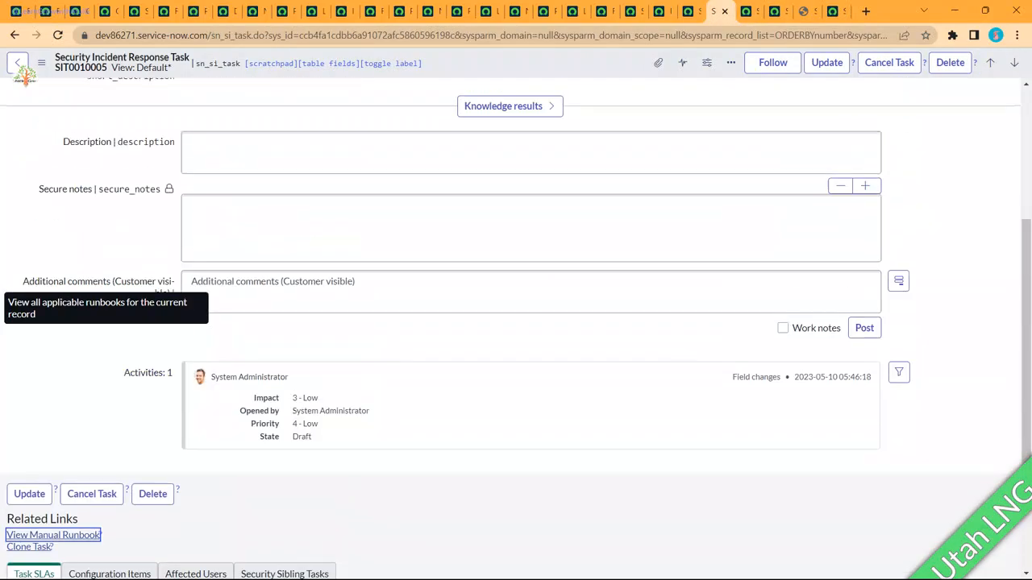
{"action": "scroll", "coordinate": [24, 74], "scroll_direction": "up", "scroll_amount": 3}
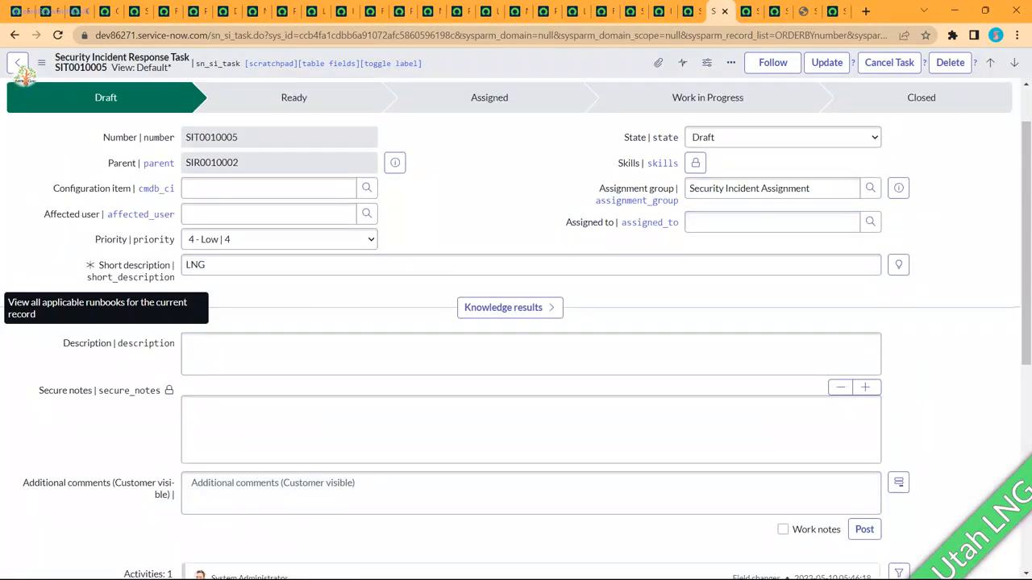
{"action": "scroll", "coordinate": [24, 75], "scroll_direction": "down", "scroll_amount": 3}
{"action": "scroll", "coordinate": [25, 74], "scroll_direction": "down", "scroll_amount": 3}
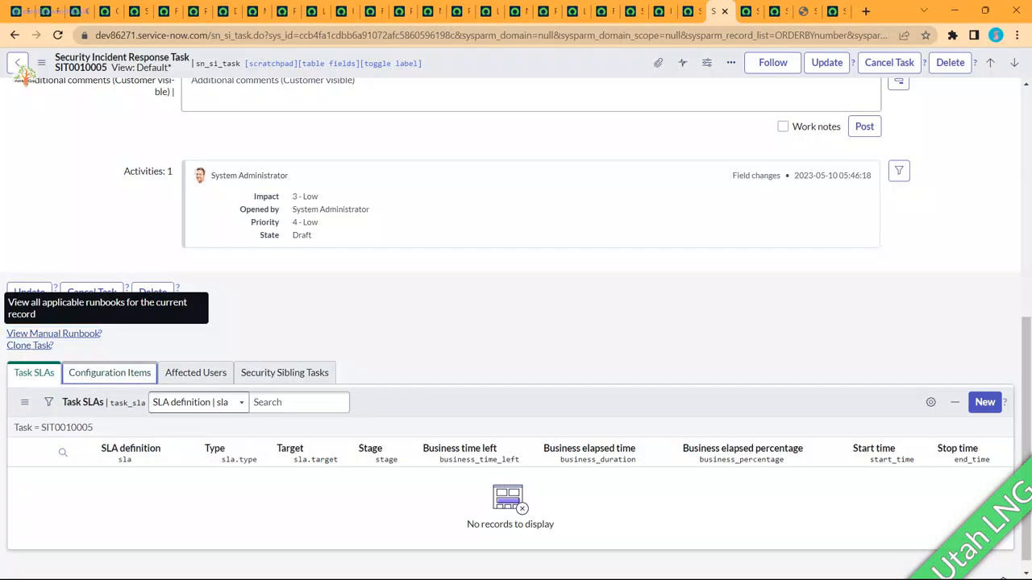
{"action": "left_click", "coordinate": [110, 374]}
{"action": "left_click", "coordinate": [195, 374]}
{"action": "left_click", "coordinate": [285, 373]}
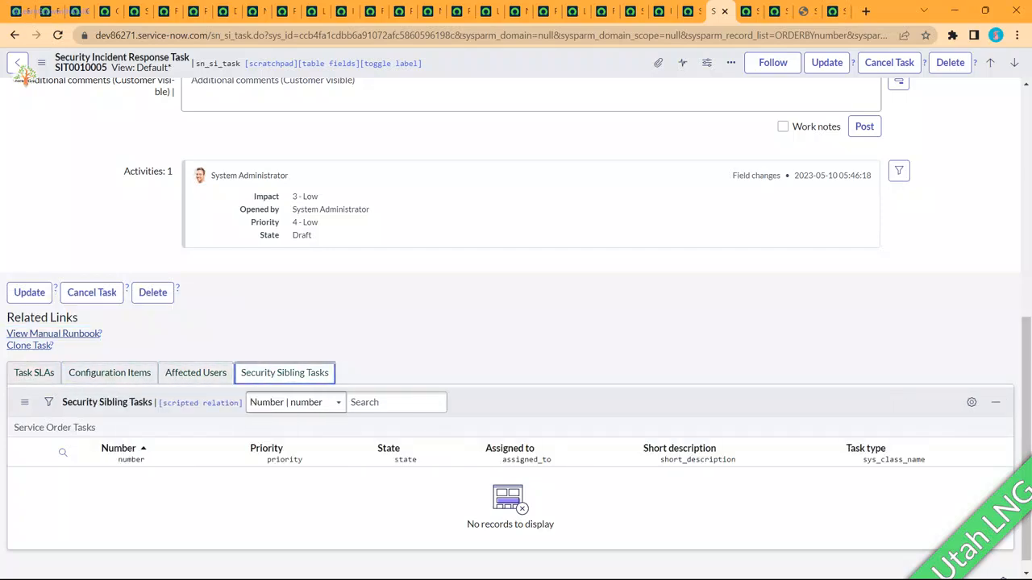
{"action": "key", "text": "ctrl+Tab"}
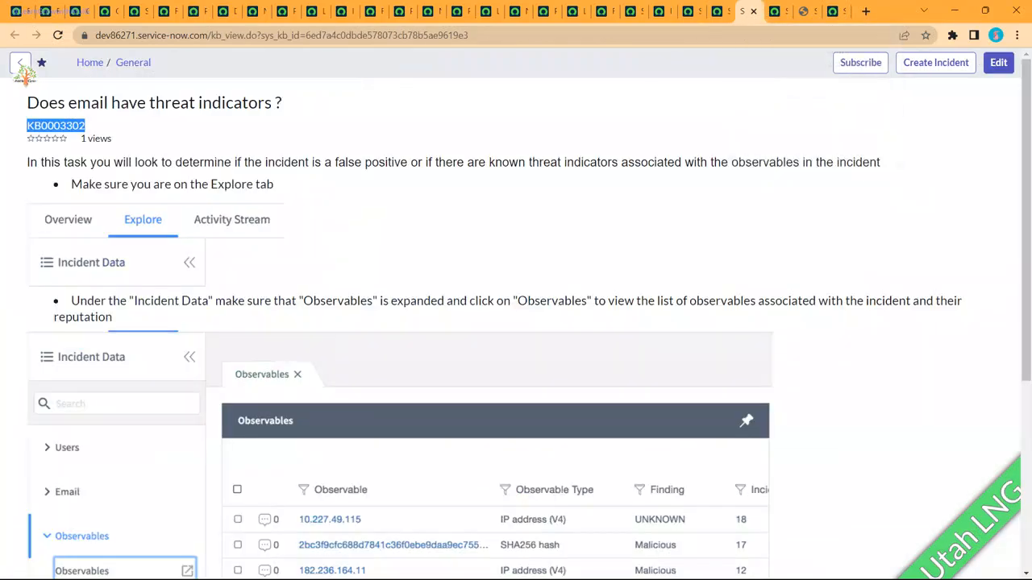
{"action": "key", "text": "alt+Tab"}
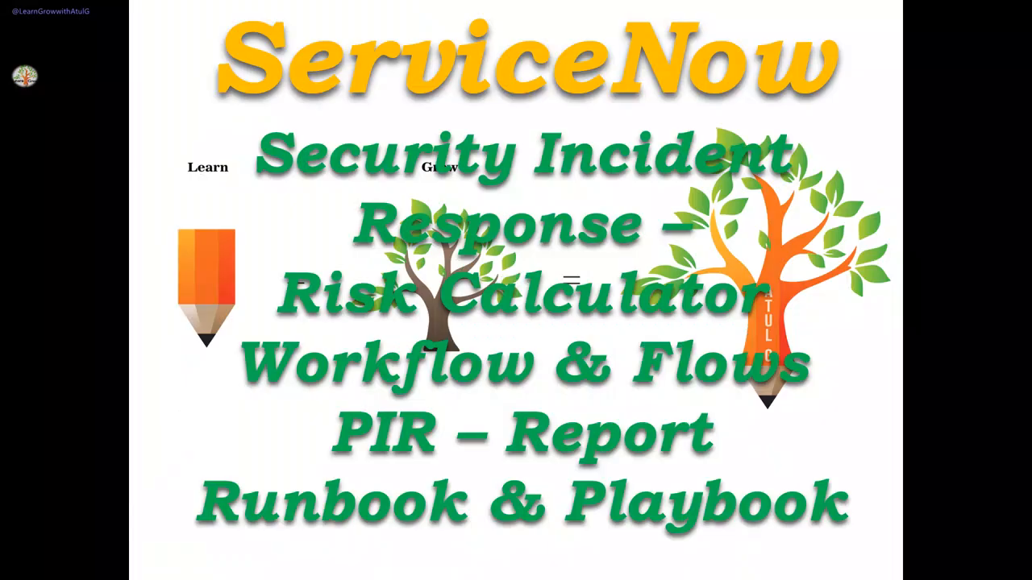
{"action": "key", "text": "alt+Tab"}
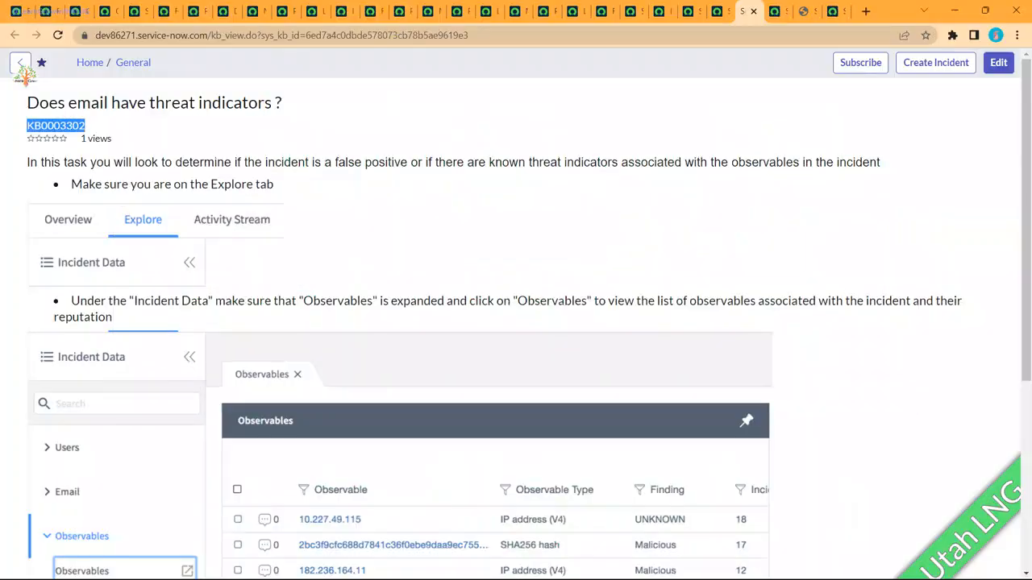
Open the "Category Phishing - Playbook" runbook document from the runbook documents list and examine its filter condition, knowledge article details and article body.
{"action": "key", "text": "ctrl+shift+Tab"}
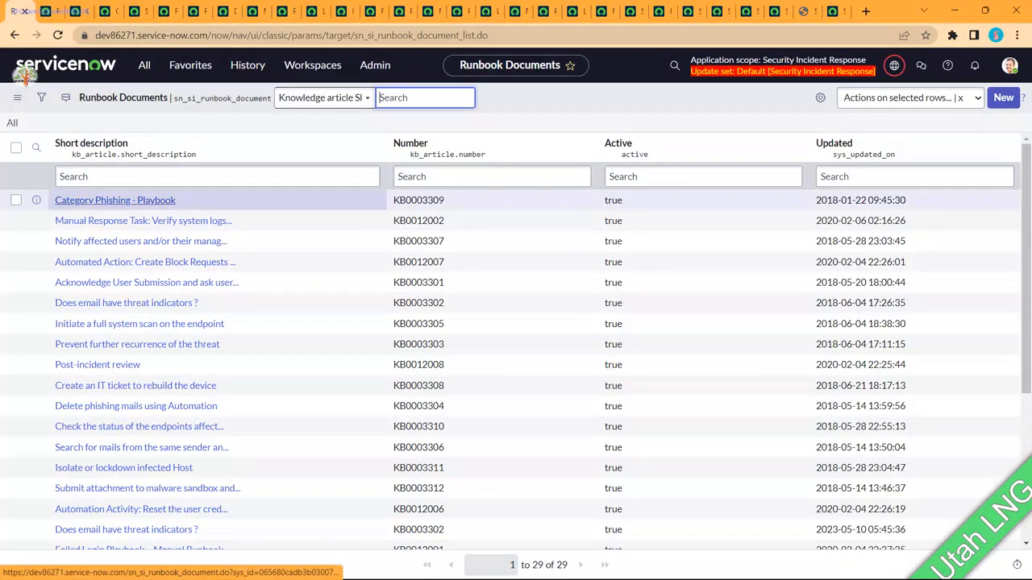
{"action": "left_click", "coordinate": [115, 200]}
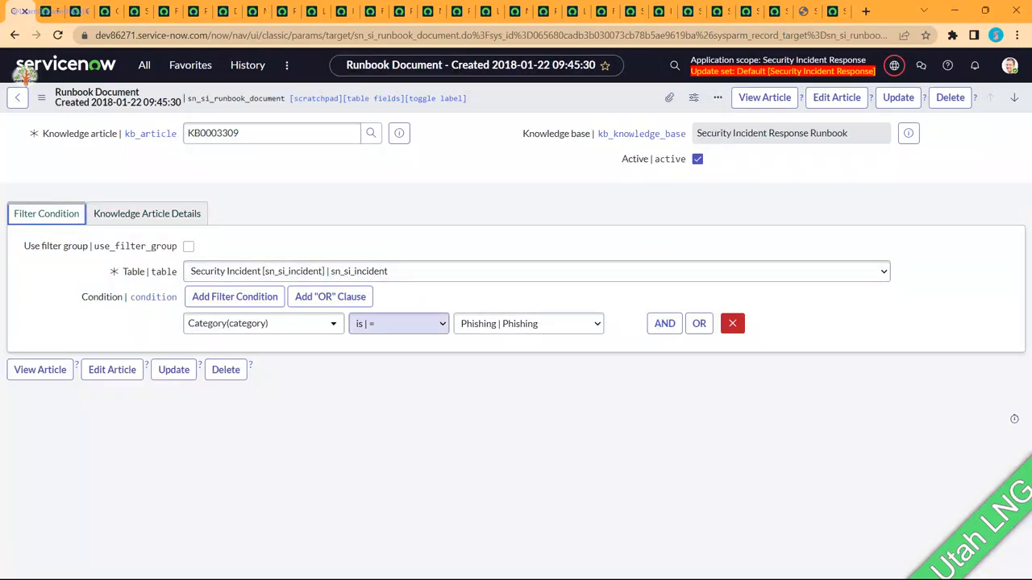
{"action": "left_click", "coordinate": [147, 214]}
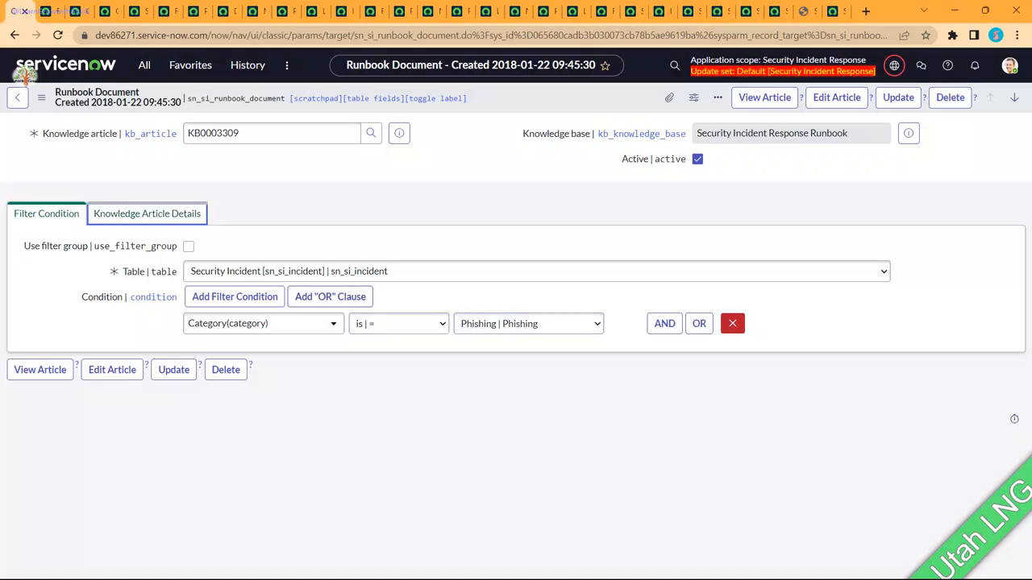
{"action": "scroll", "coordinate": [516, 346], "scroll_direction": "down", "scroll_amount": 3}
{"action": "scroll", "coordinate": [516, 347], "scroll_direction": "down", "scroll_amount": 1}
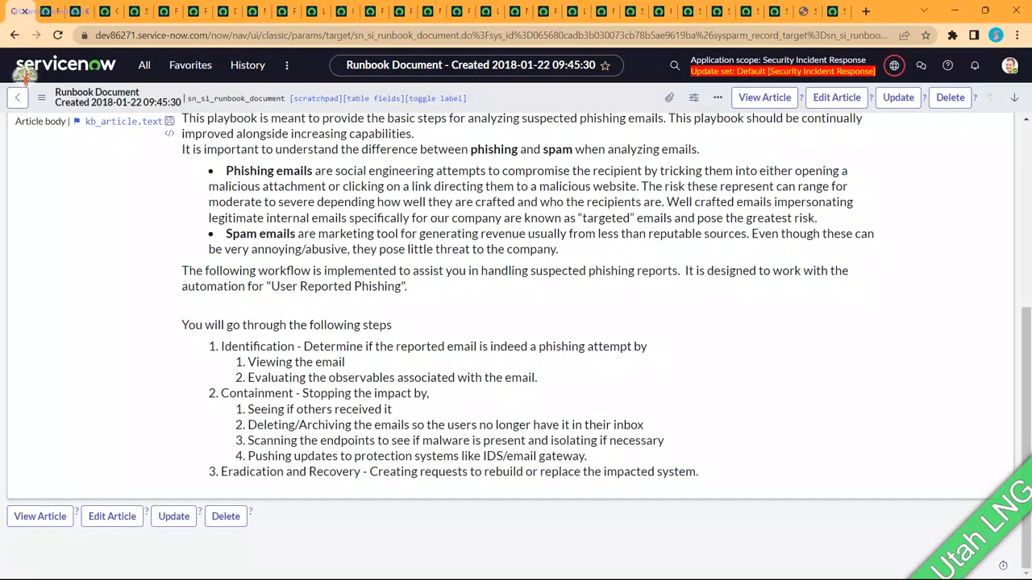
{"action": "scroll", "coordinate": [516, 346], "scroll_direction": "up", "scroll_amount": 3}
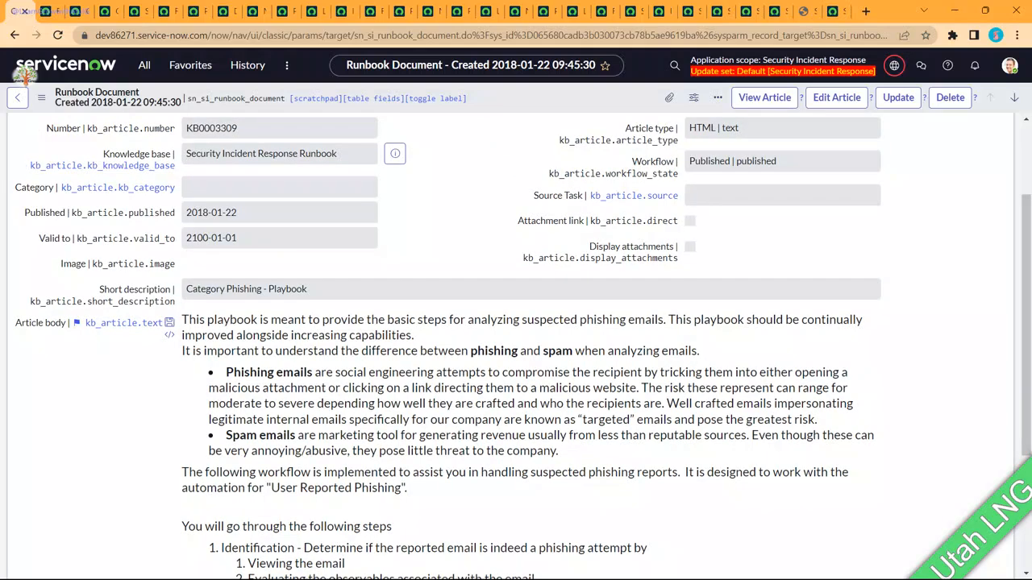